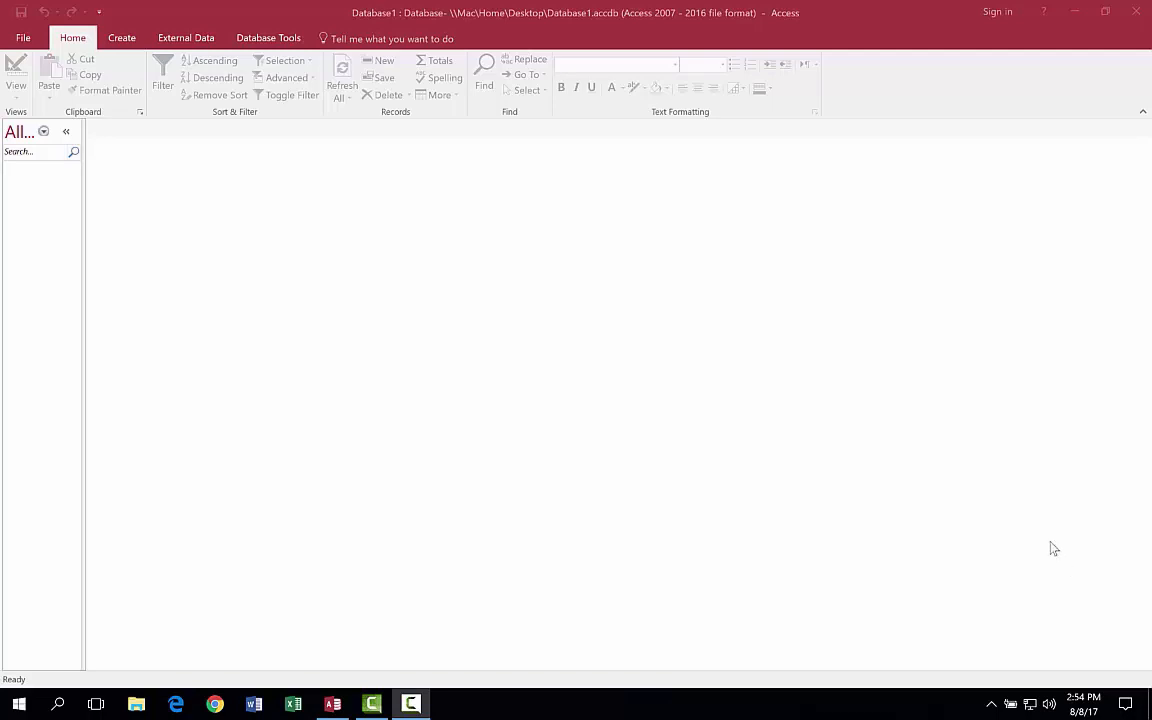
{"action": "left_click", "coordinate": [118, 42]}
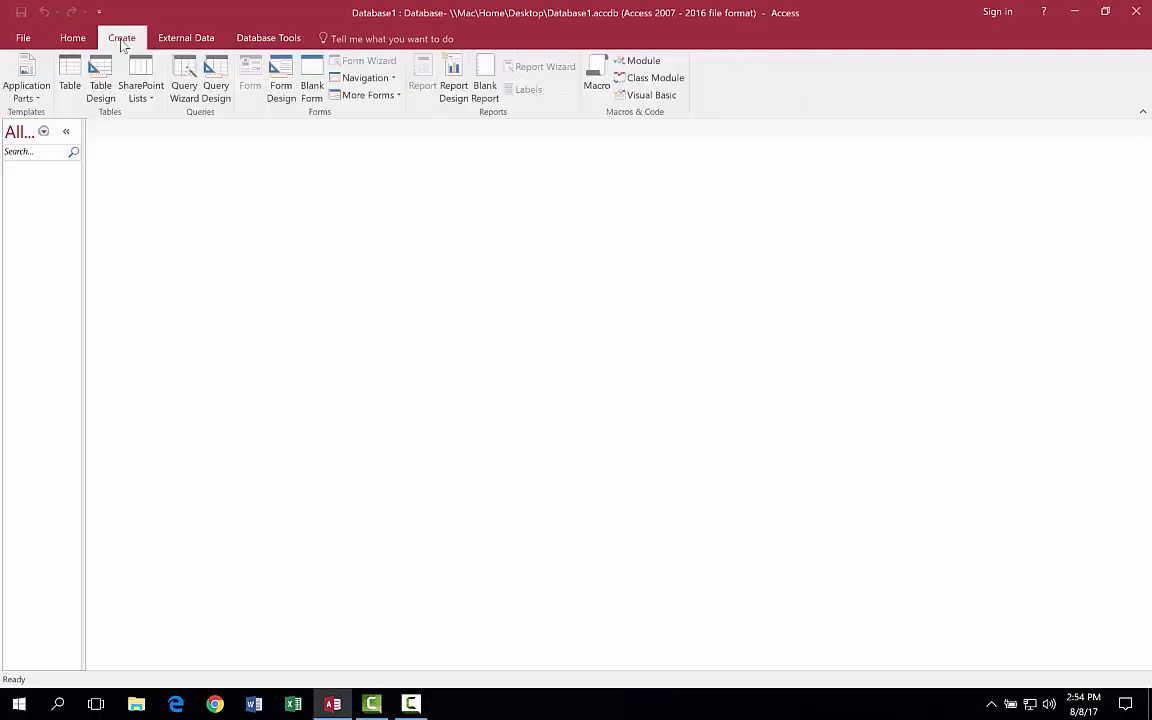
{"action": "left_click", "coordinate": [100, 90]}
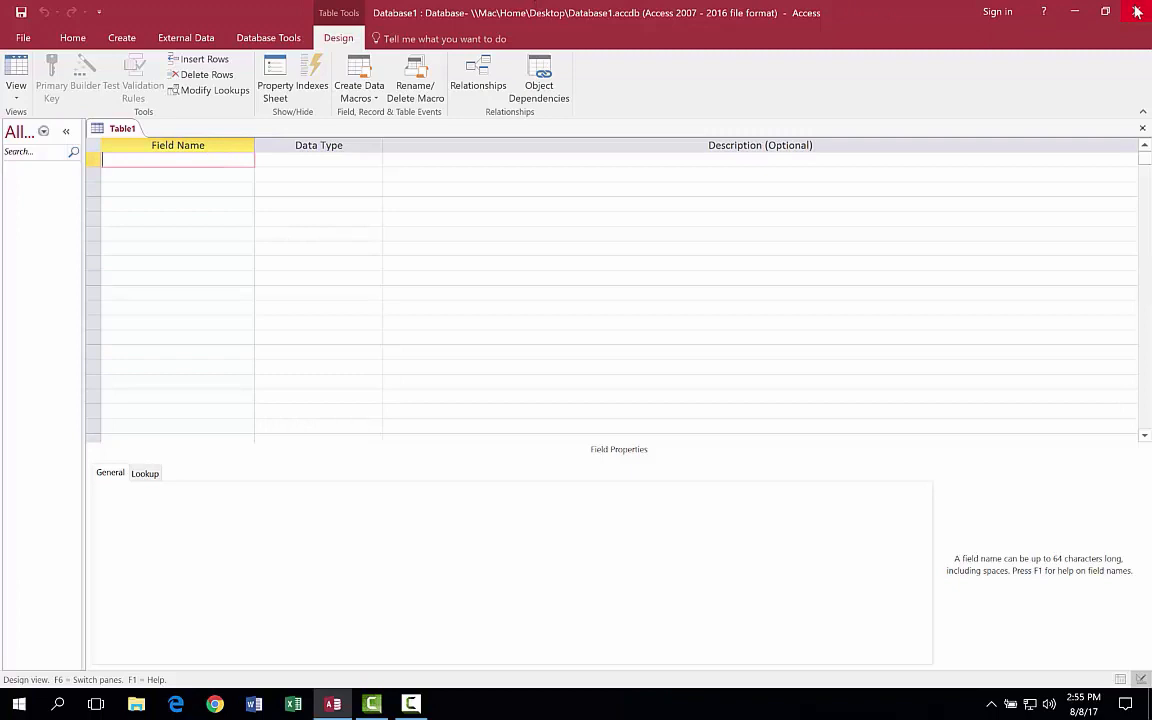
{"action": "left_click", "coordinate": [123, 39]}
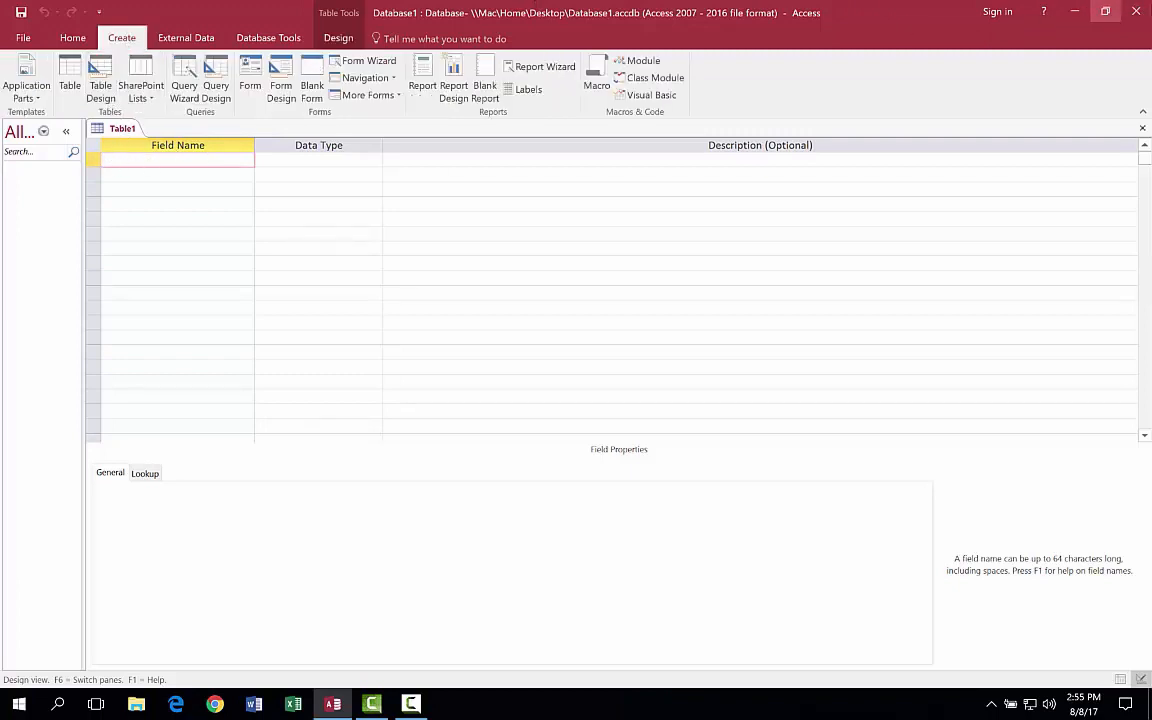
{"action": "left_click", "coordinate": [1143, 13]}
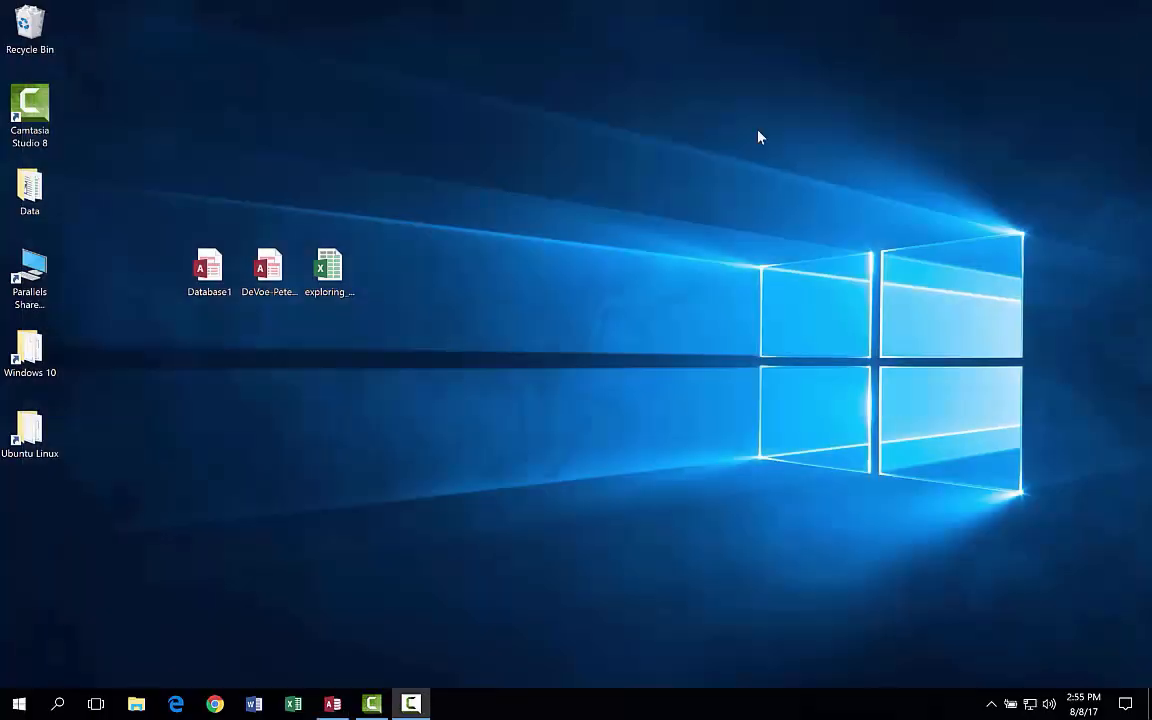
Step: Open the exploring_a03_grader_h2 database from the desktop and open its Customers table
{"action": "double_click", "coordinate": [270, 268]}
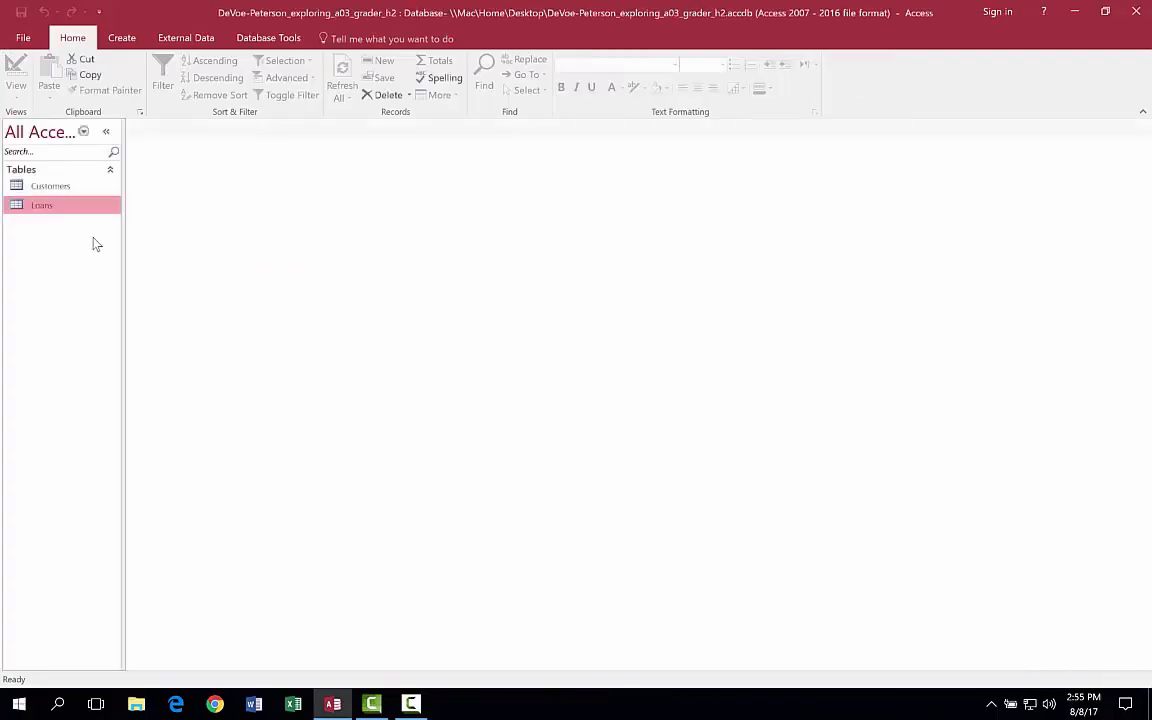
{"action": "left_click", "coordinate": [58, 192]}
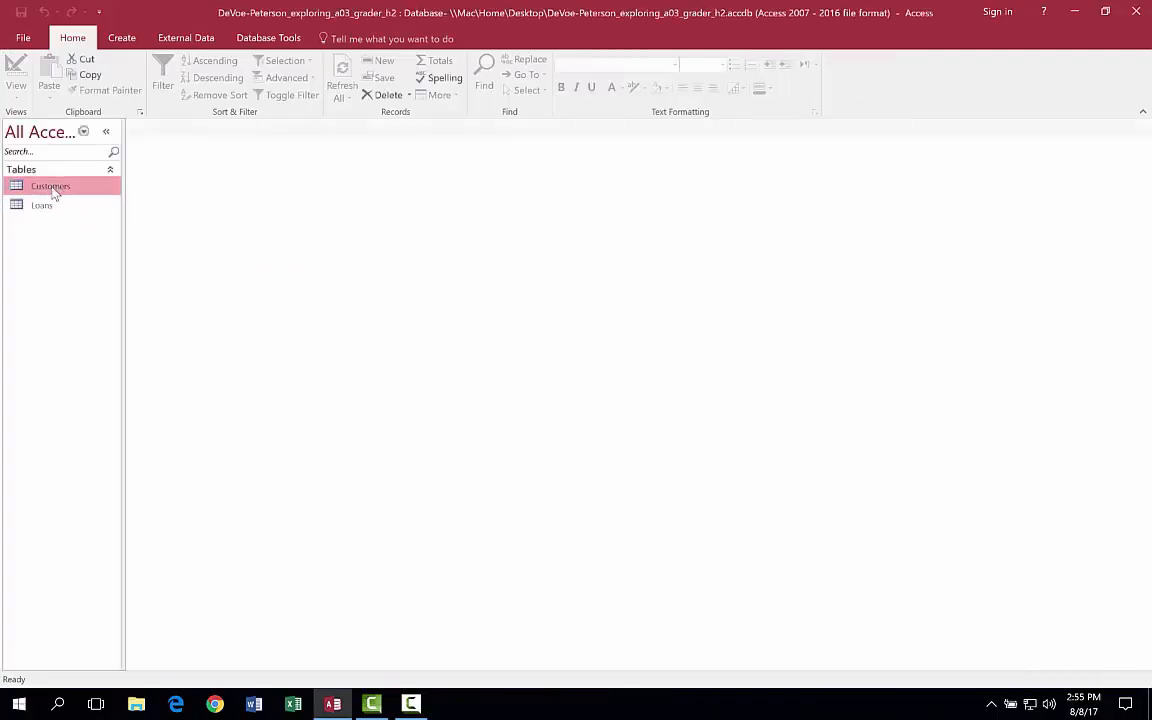
{"action": "double_click", "coordinate": [50, 188]}
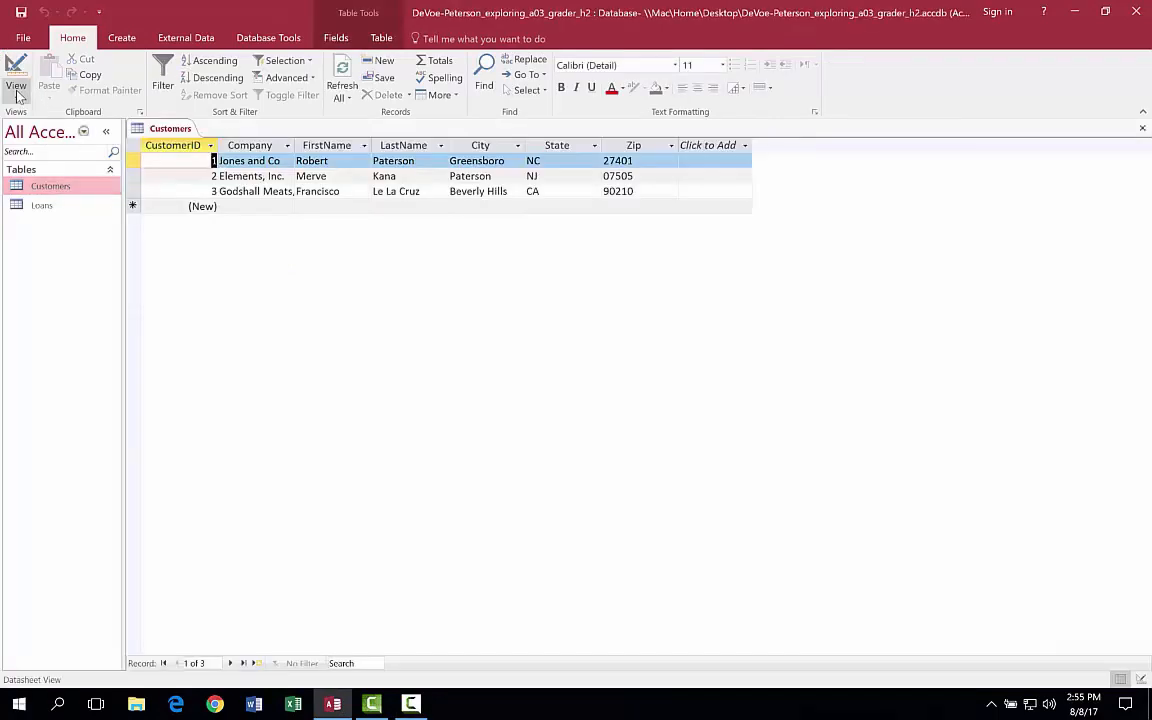
Step: Inspect the Customers table's fields and the Company field's properties in Design View, then return to Datasheet View
{"action": "left_click", "coordinate": [16, 88]}
{"action": "left_click", "coordinate": [50, 154]}
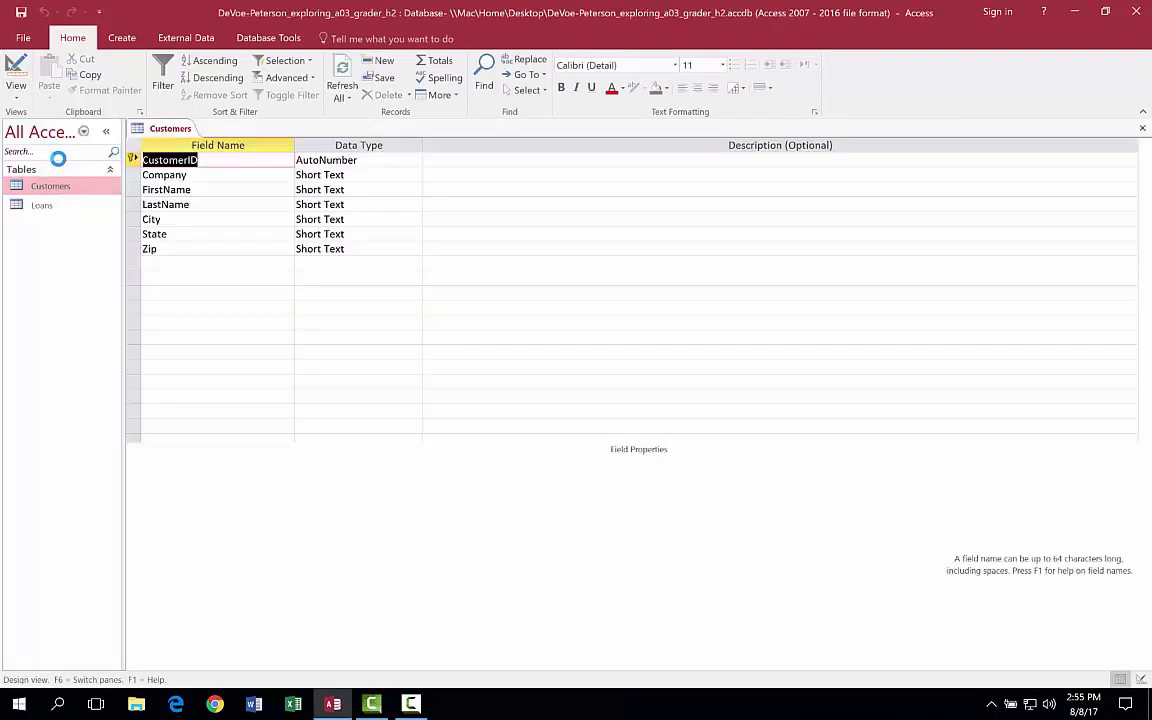
{"action": "left_click", "coordinate": [229, 175]}
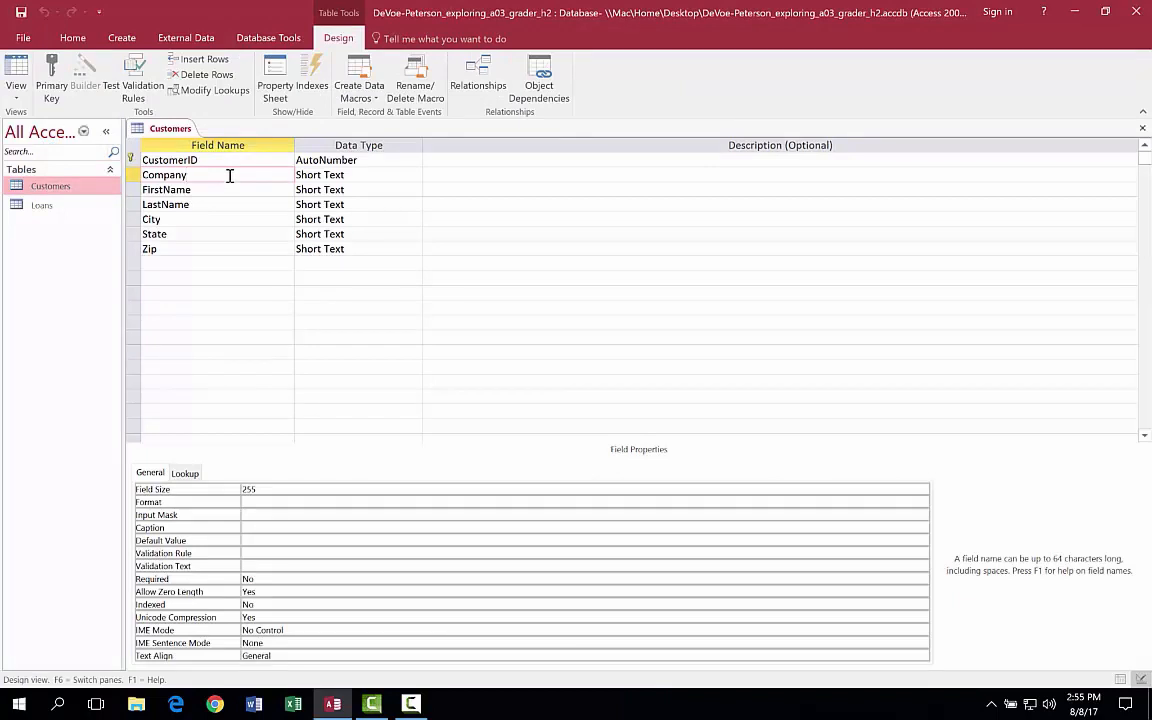
{"action": "left_click", "coordinate": [18, 97]}
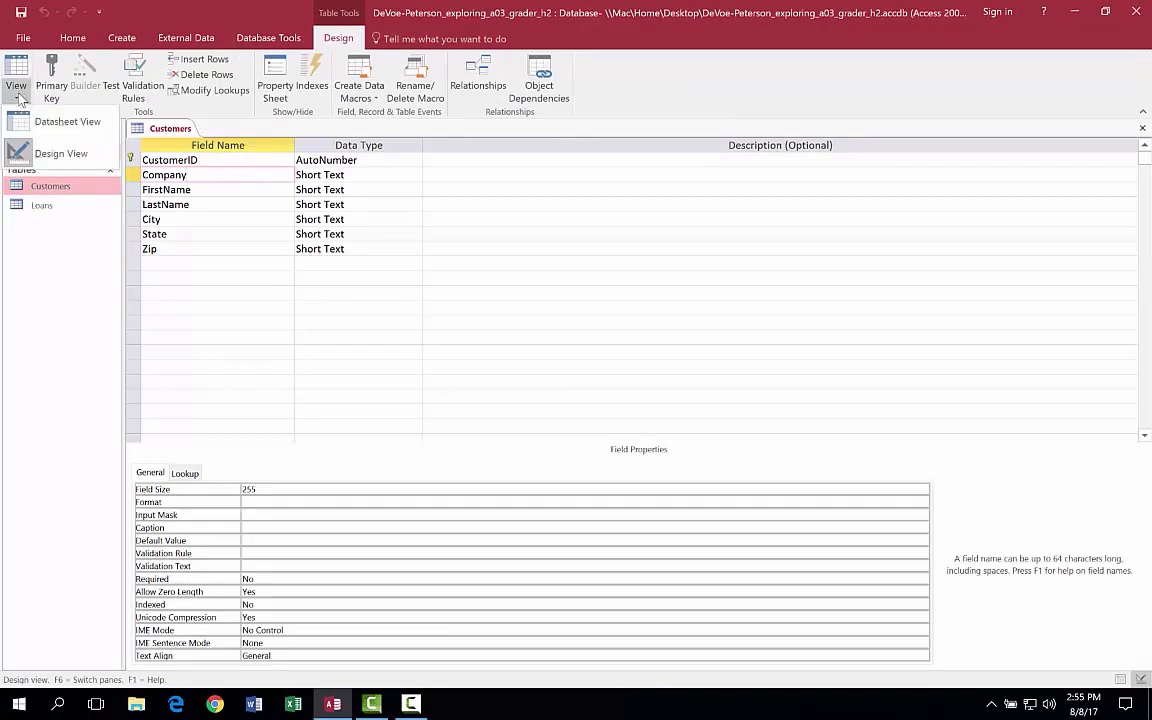
{"action": "left_click", "coordinate": [64, 121]}
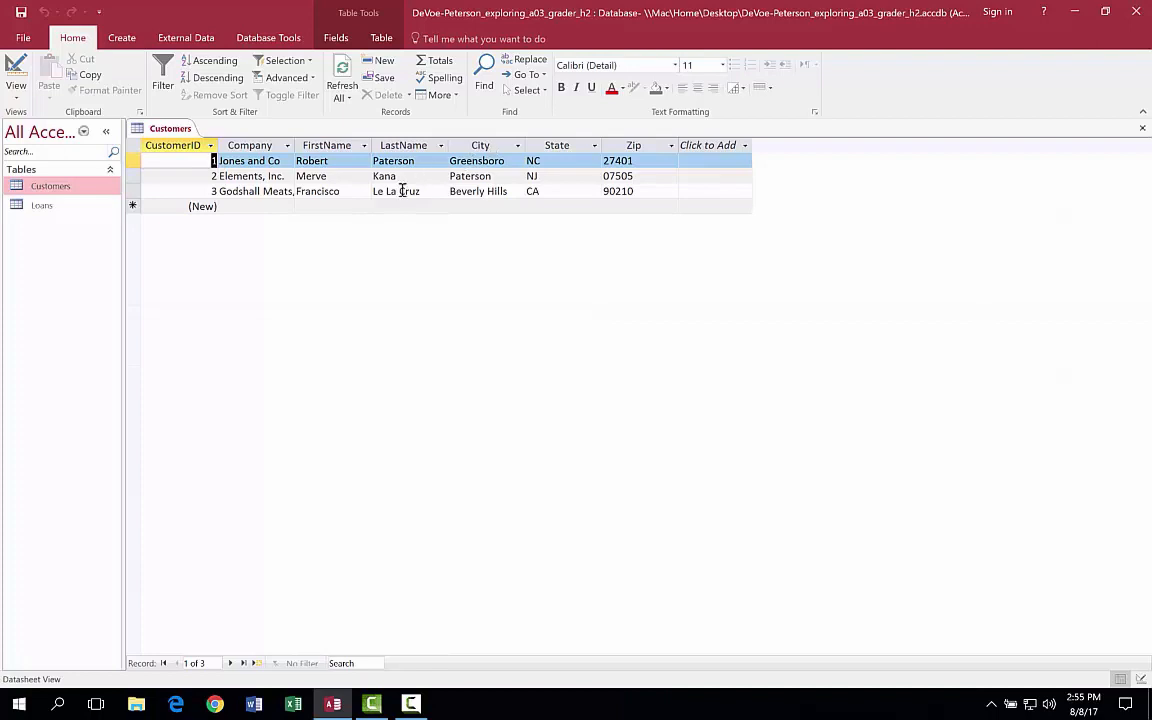
Step: Start importing the Excel file exploring_a03_h2_Loans from the desktop into a new table in the current database
{"action": "left_click", "coordinate": [42, 205]}
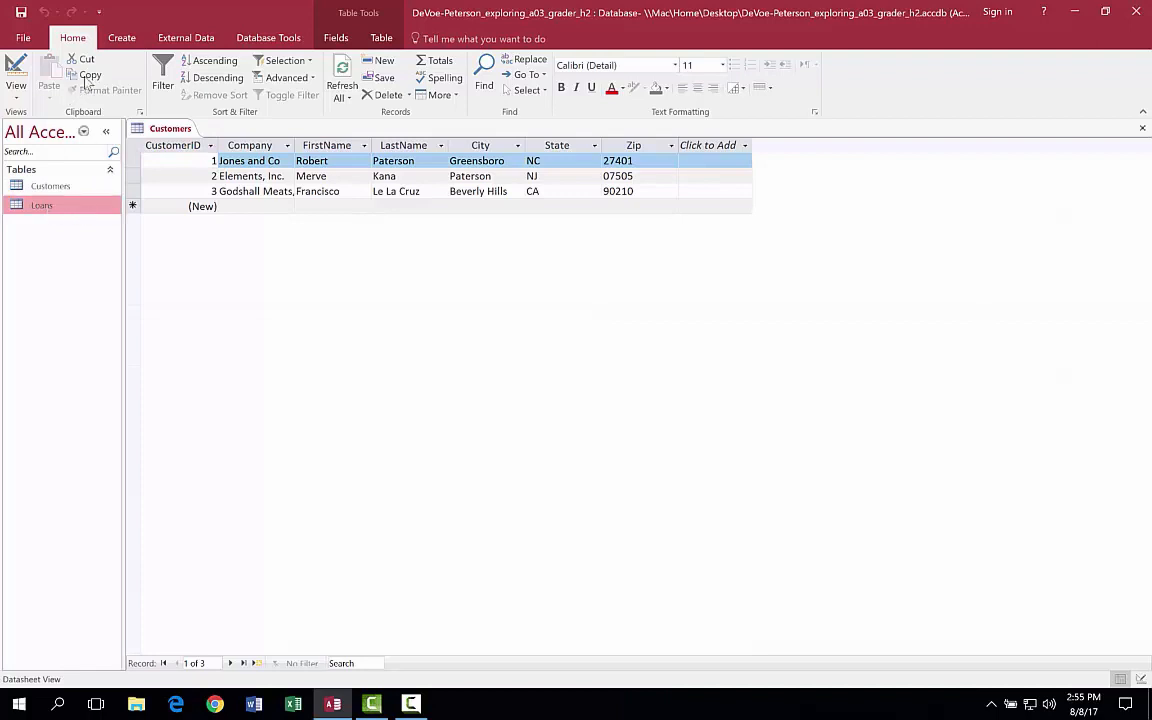
{"action": "left_click", "coordinate": [129, 40]}
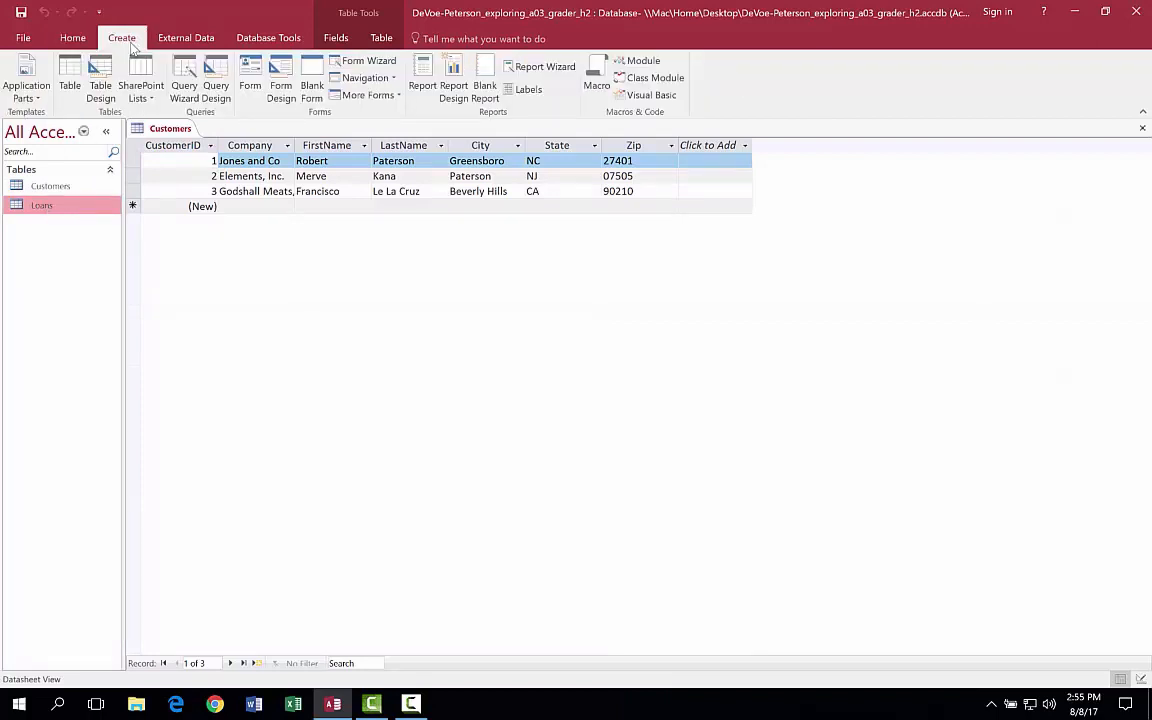
{"action": "left_click", "coordinate": [182, 40]}
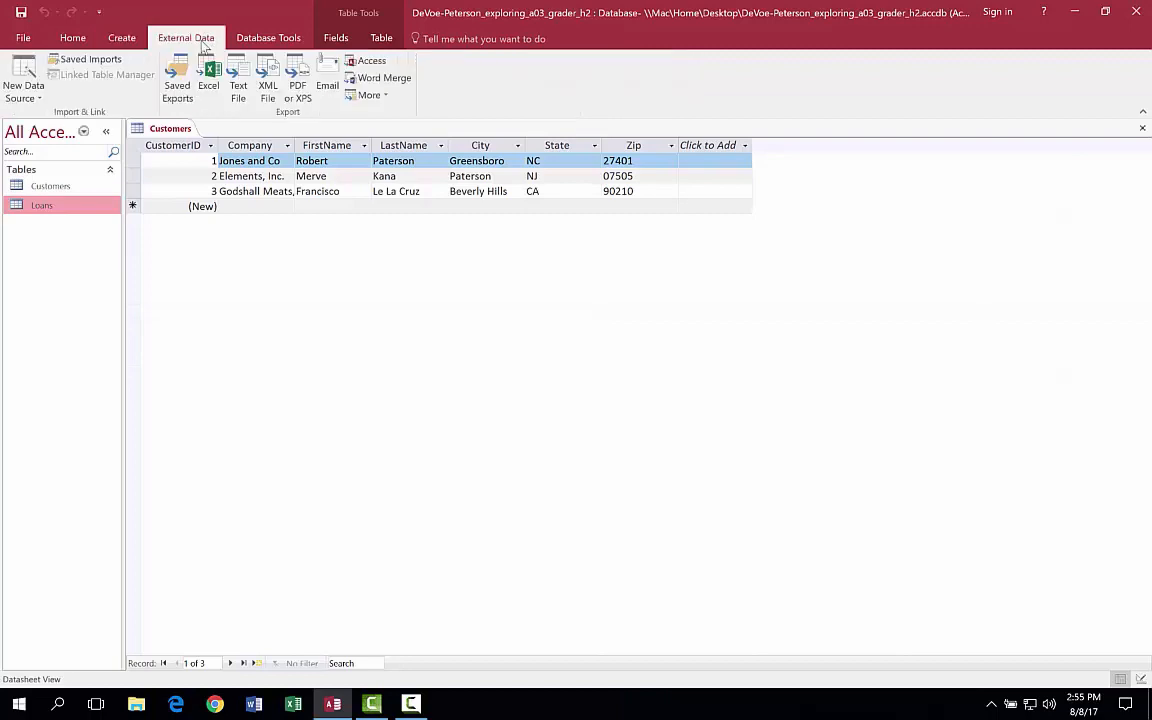
{"action": "left_click", "coordinate": [17, 100]}
{"action": "mouse_move", "coordinate": [48, 124]}
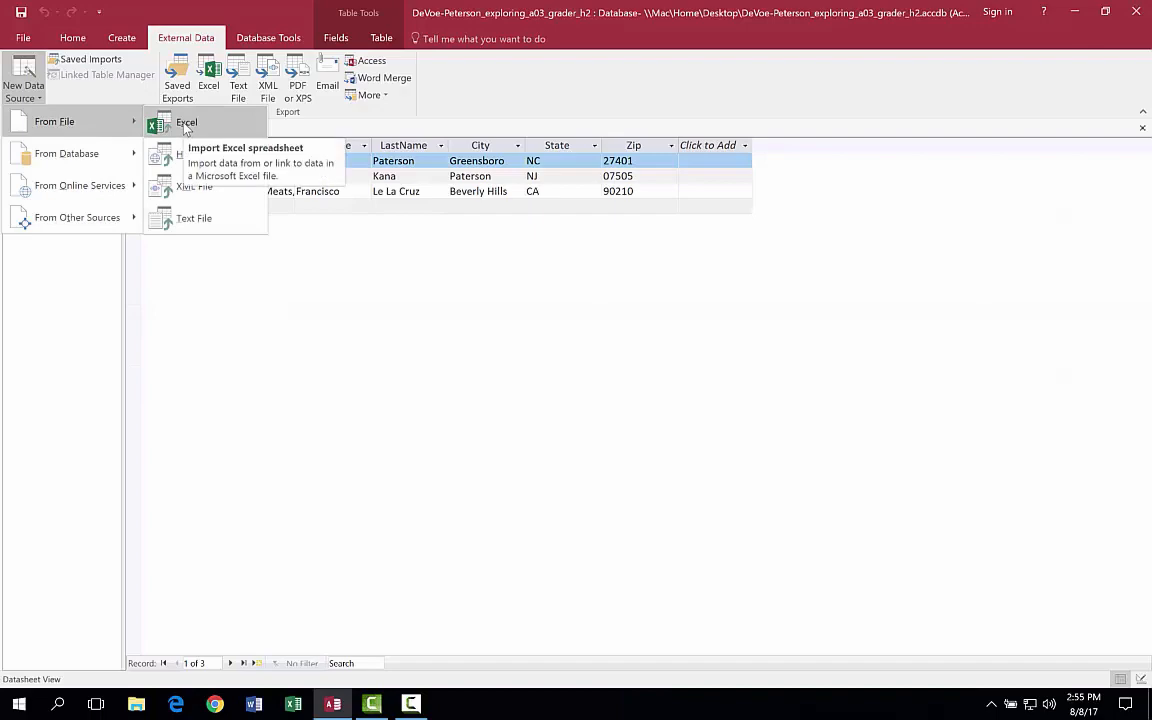
{"action": "left_click", "coordinate": [186, 124]}
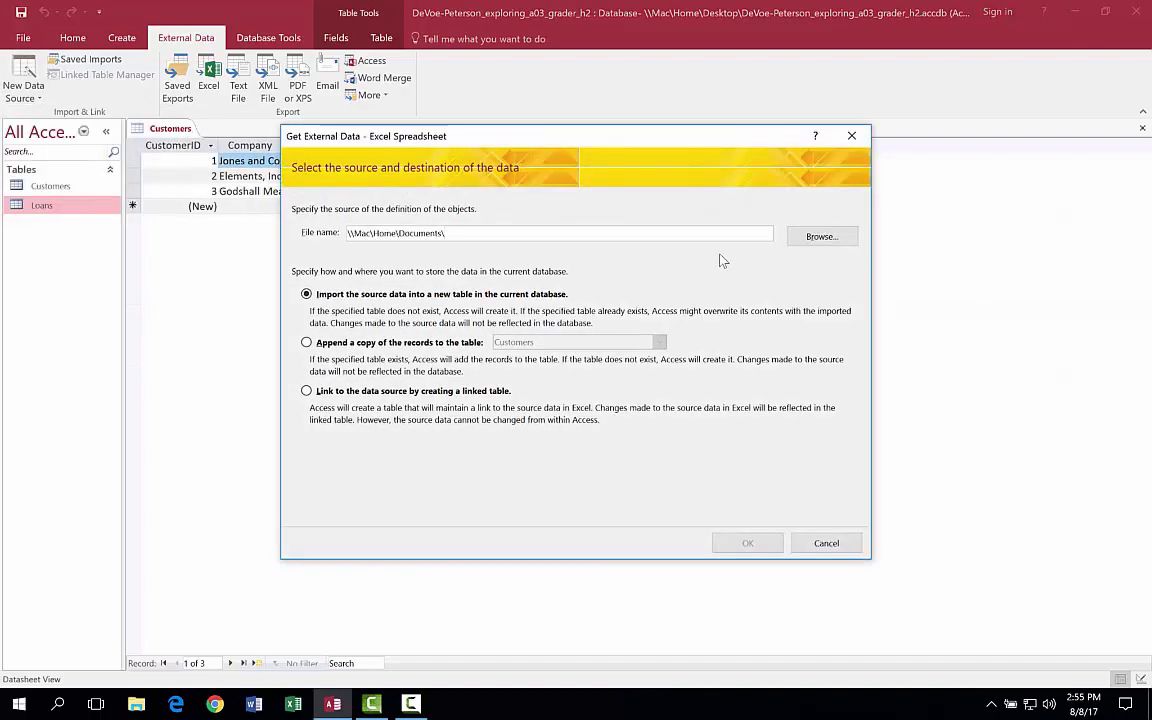
{"action": "left_click", "coordinate": [816, 238]}
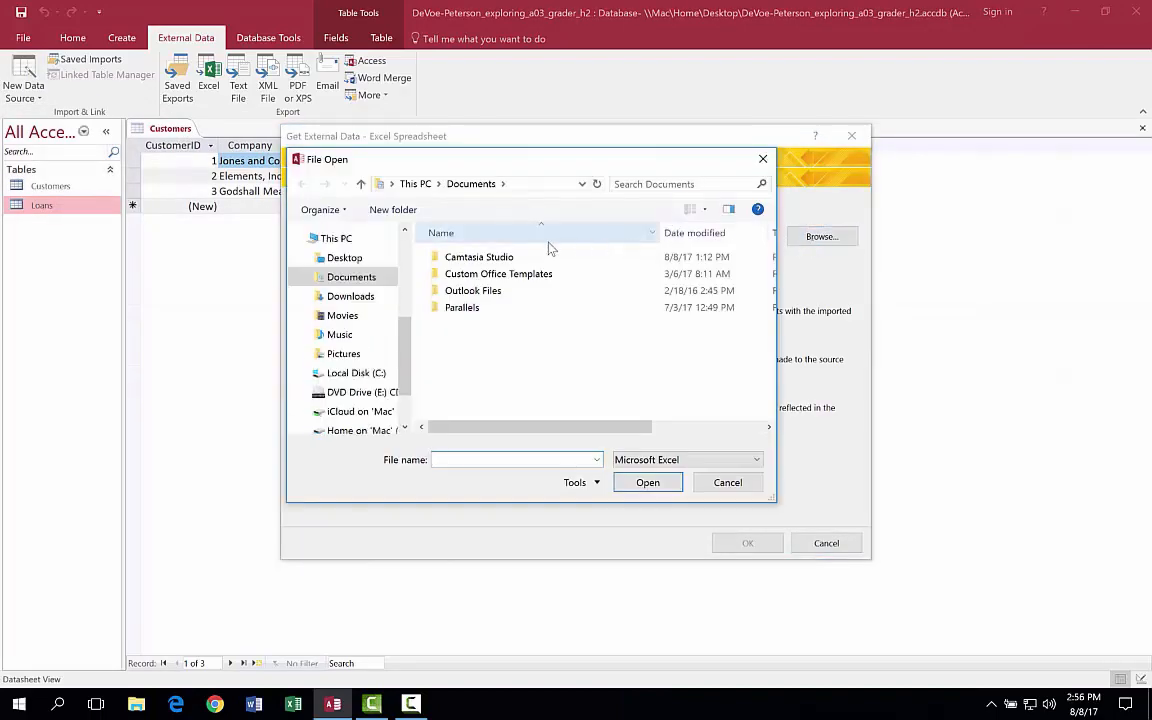
{"action": "left_click", "coordinate": [341, 258]}
{"action": "left_click", "coordinate": [495, 274]}
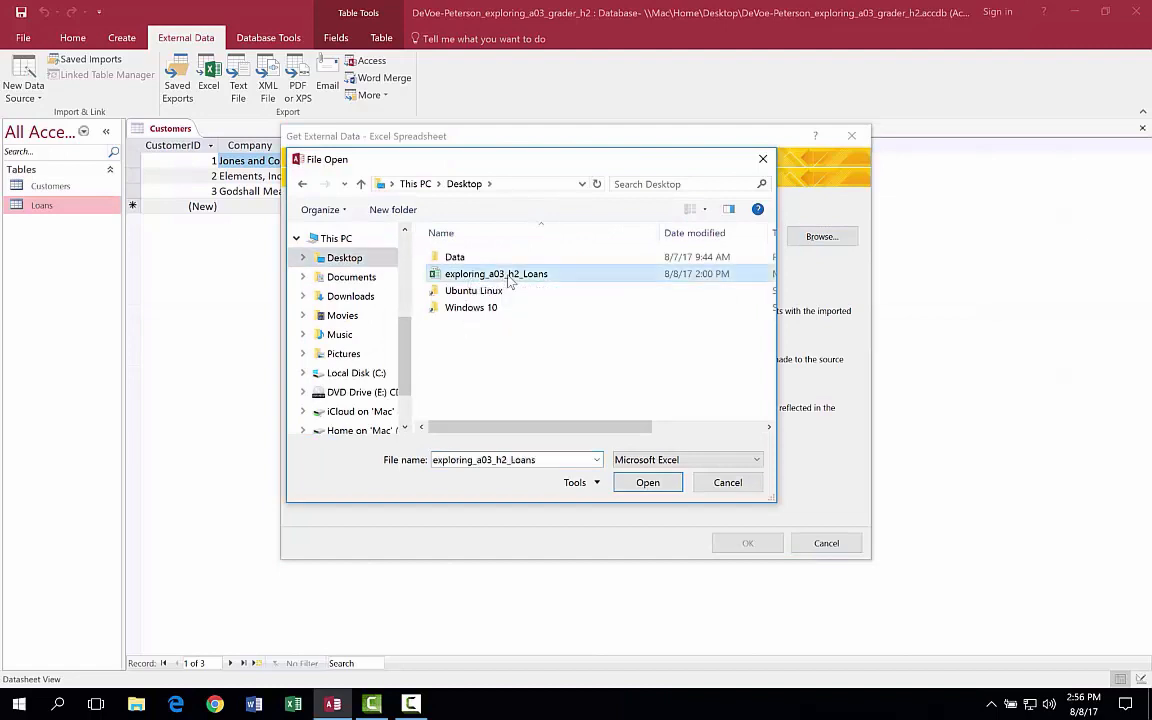
{"action": "left_click", "coordinate": [652, 481]}
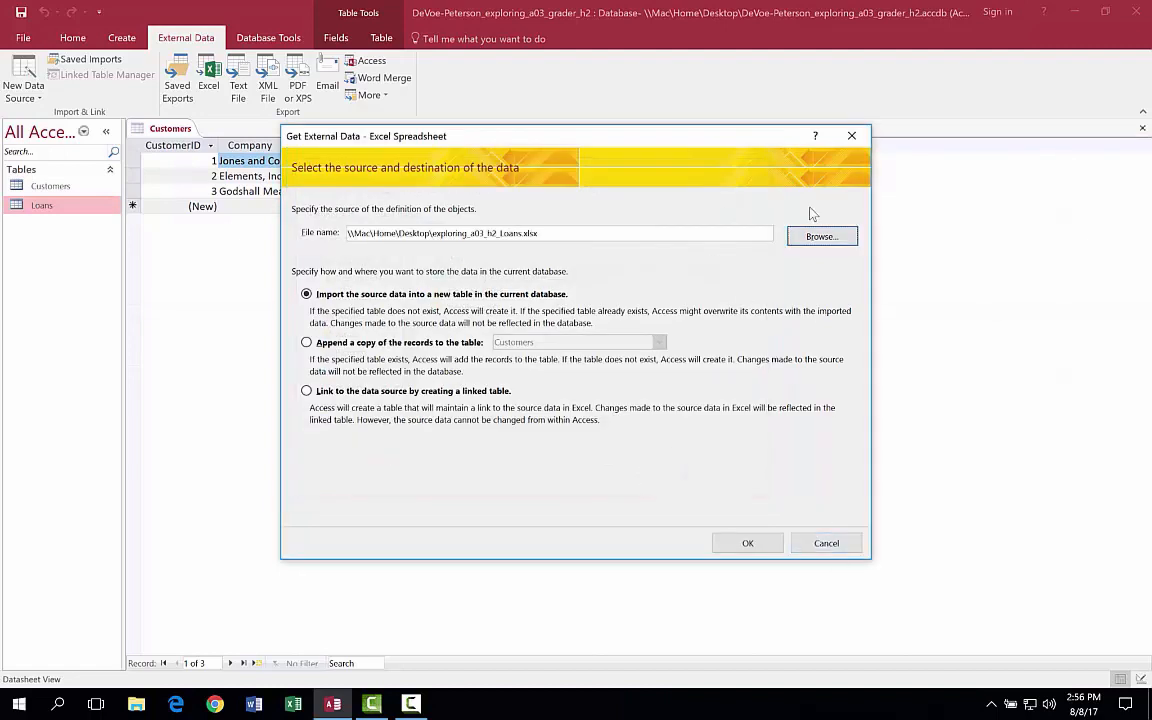
{"action": "left_click", "coordinate": [748, 543]}
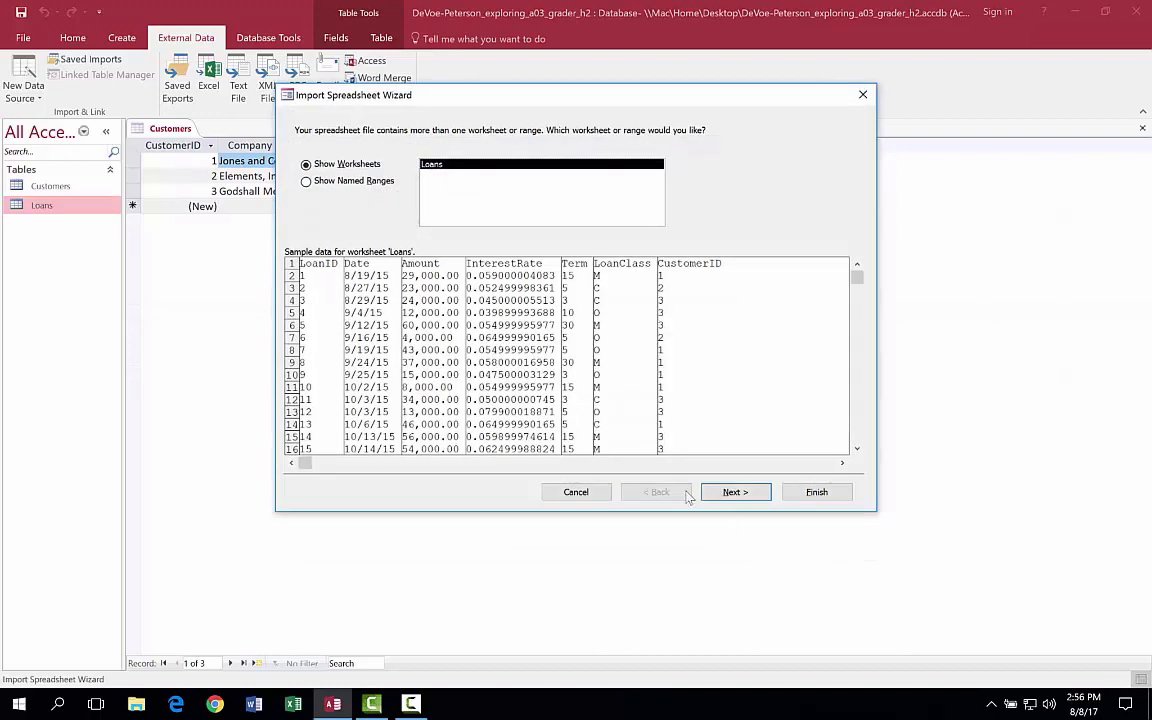
Step: Import the Loans worksheet with its first row as column headings and LoanID as the chosen primary key
{"action": "left_click", "coordinate": [746, 494]}
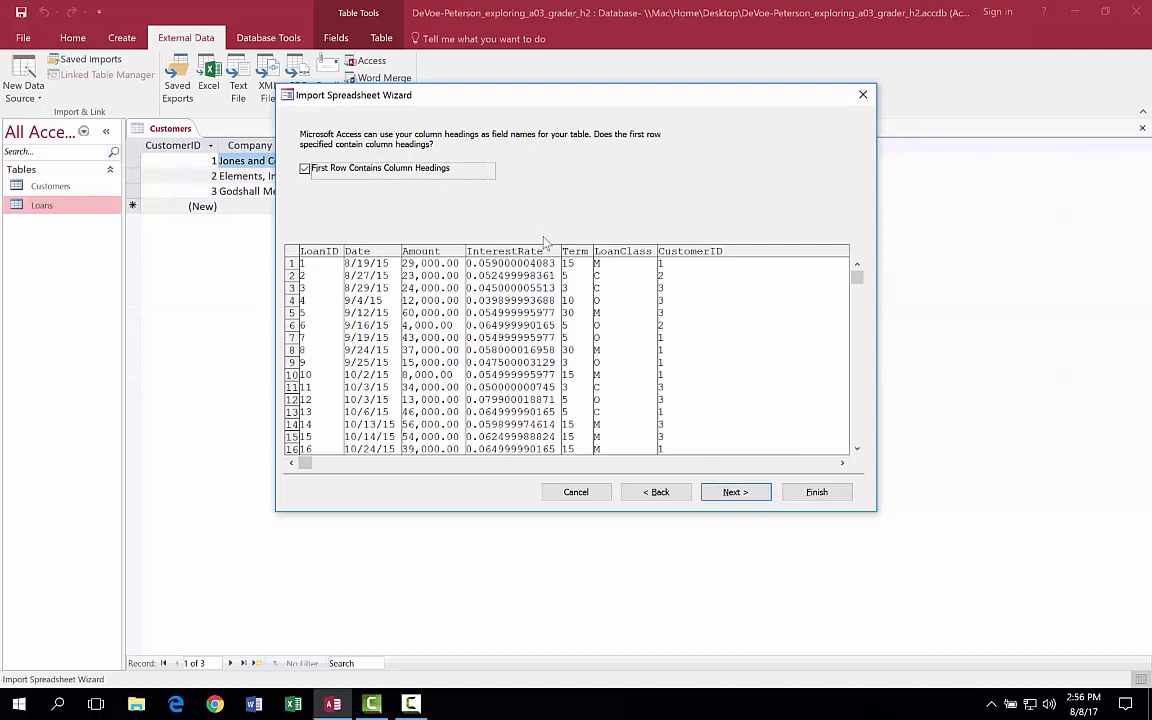
{"action": "left_click", "coordinate": [734, 489]}
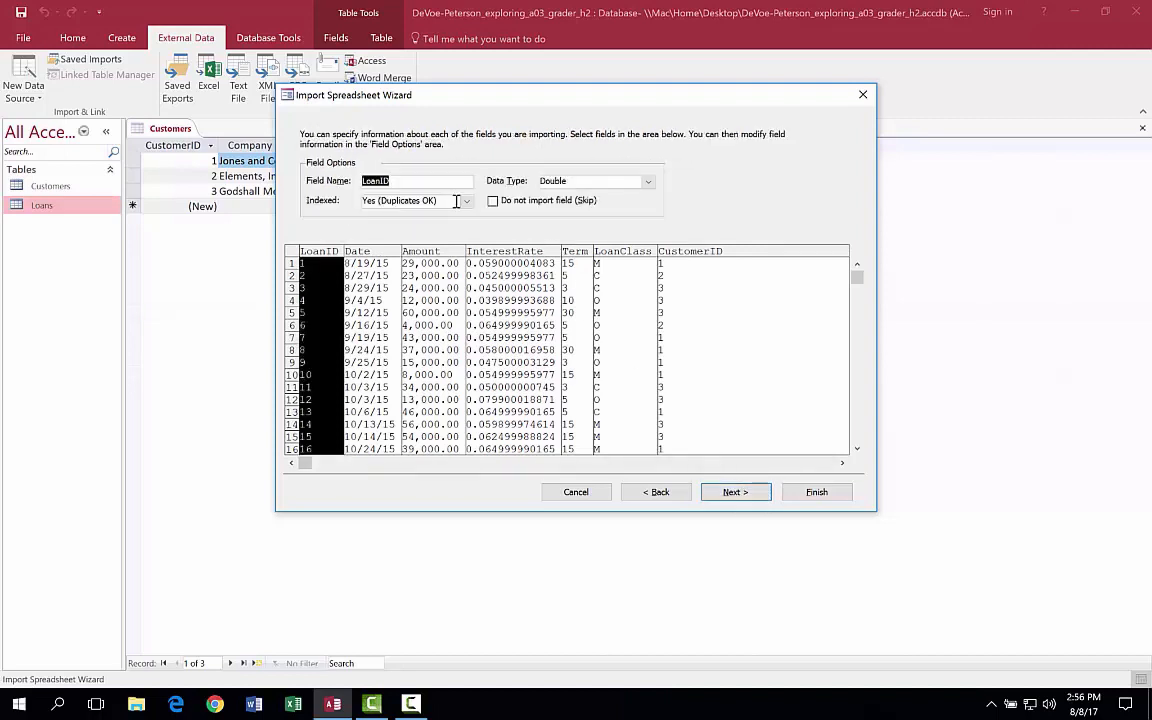
{"action": "left_click", "coordinate": [742, 494]}
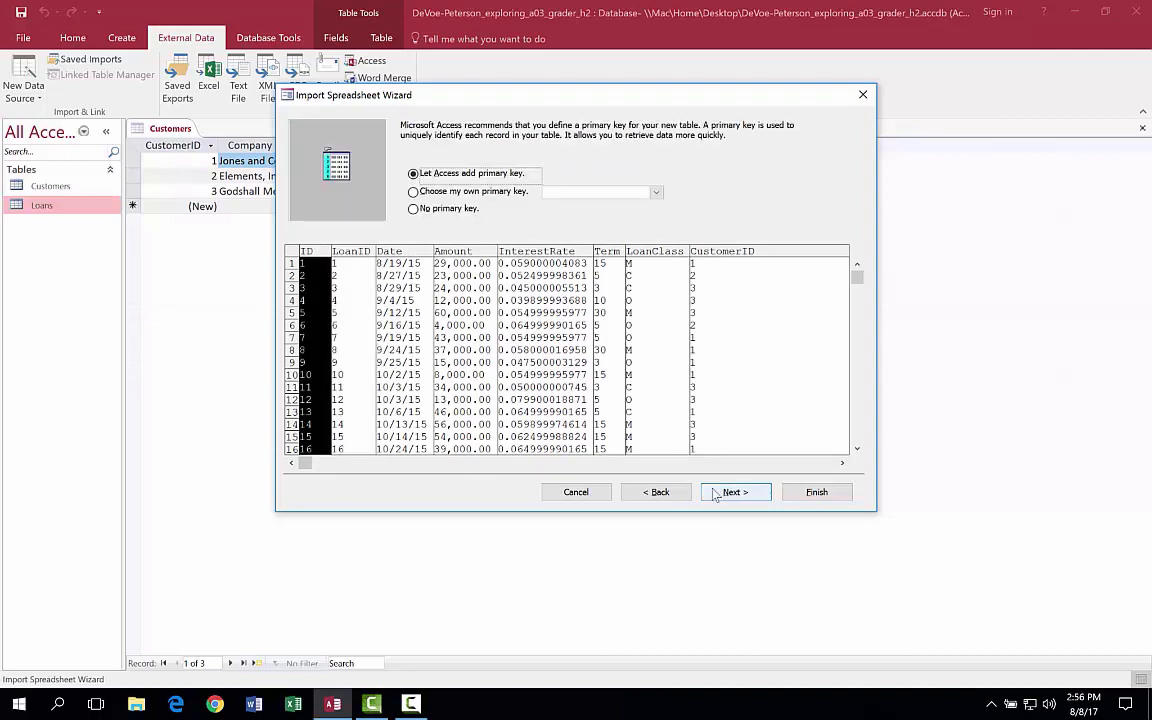
{"action": "left_click", "coordinate": [413, 191]}
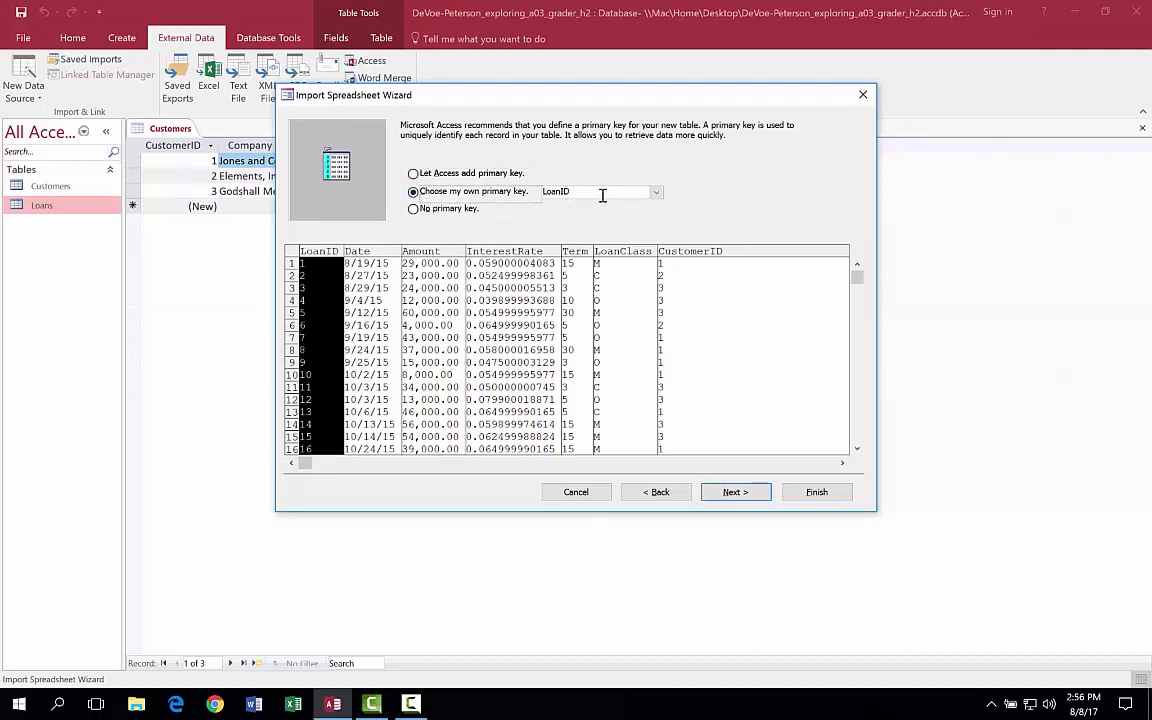
{"action": "left_click", "coordinate": [737, 491]}
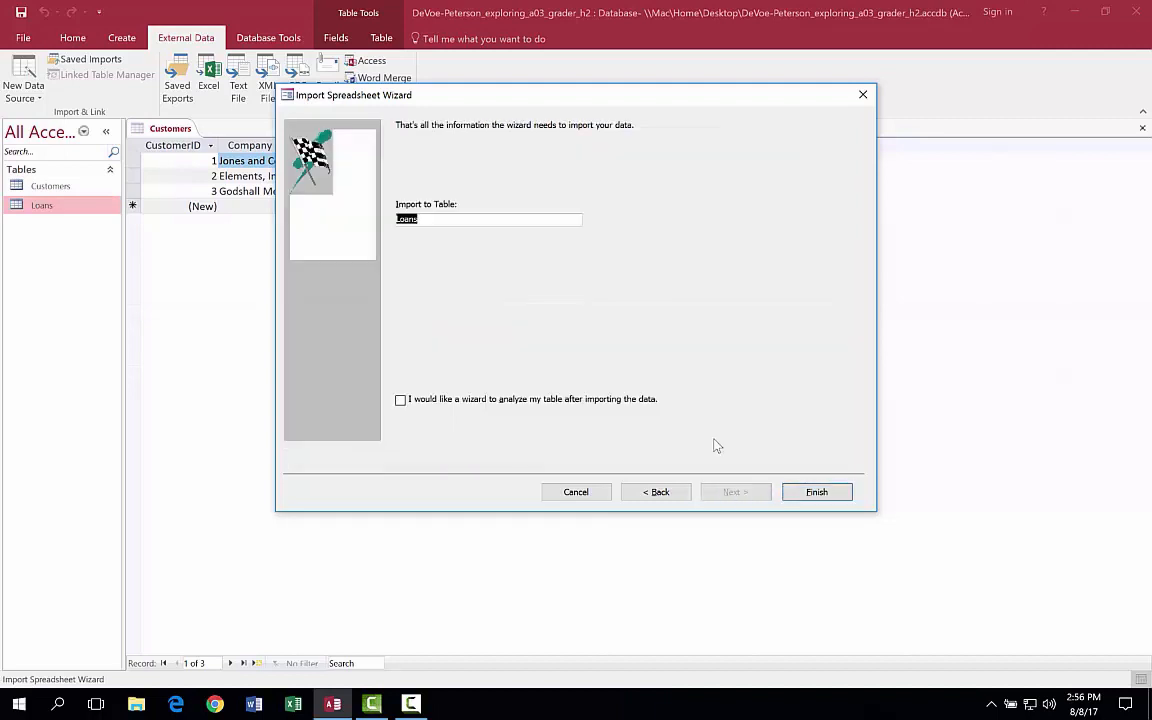
Step: Name the imported table Loans2 and finish the import without saving the import steps
{"action": "left_click", "coordinate": [447, 220]}
{"action": "type", "text": "2"}
{"action": "left_click", "coordinate": [830, 491]}
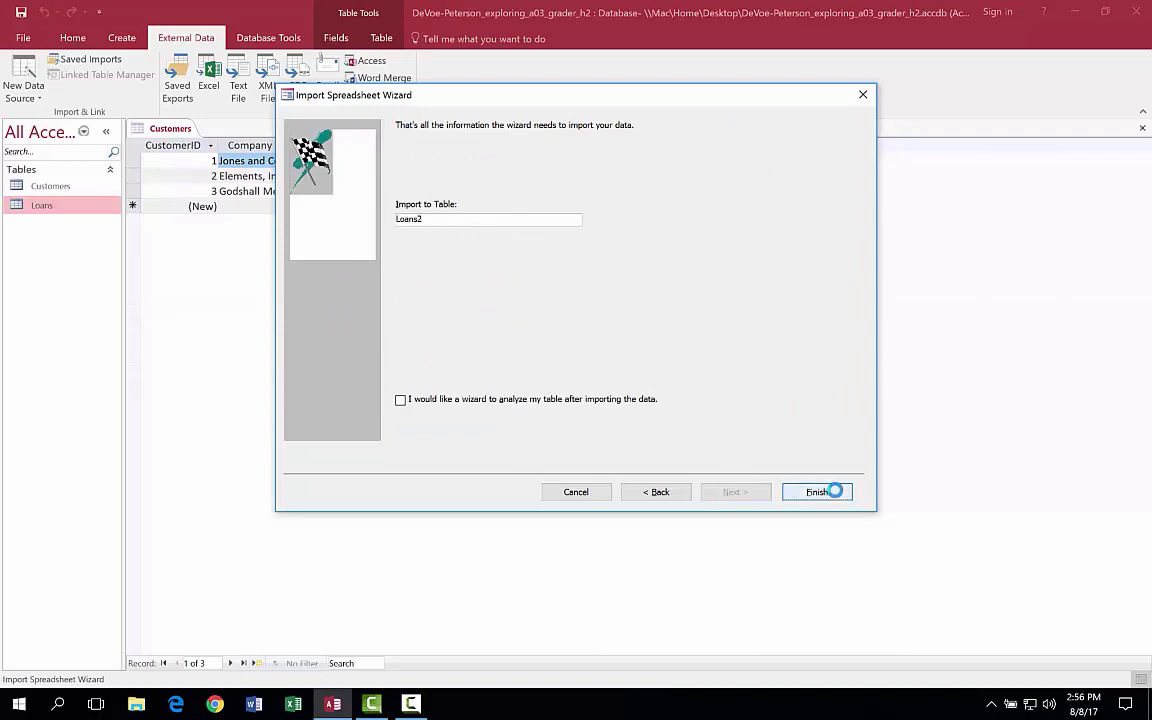
{"action": "left_click", "coordinate": [836, 544]}
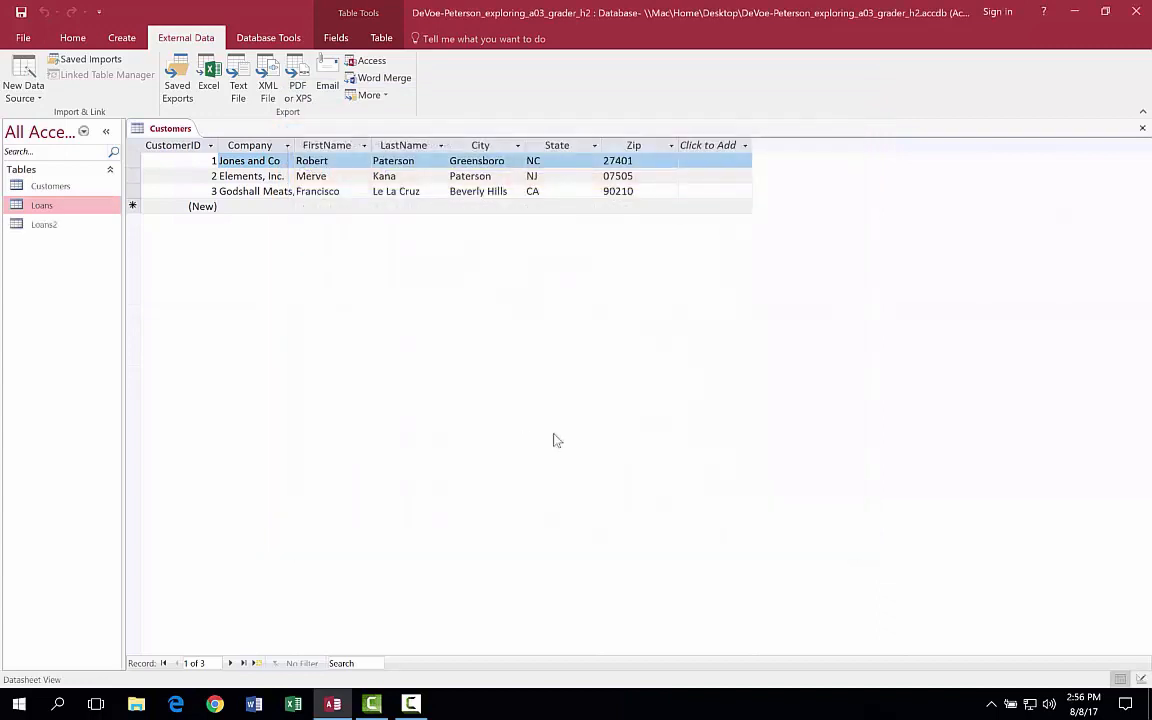
Step: Open the Loans2 table and widen the InterestRate column until its values are fully readable
{"action": "double_click", "coordinate": [56, 225]}
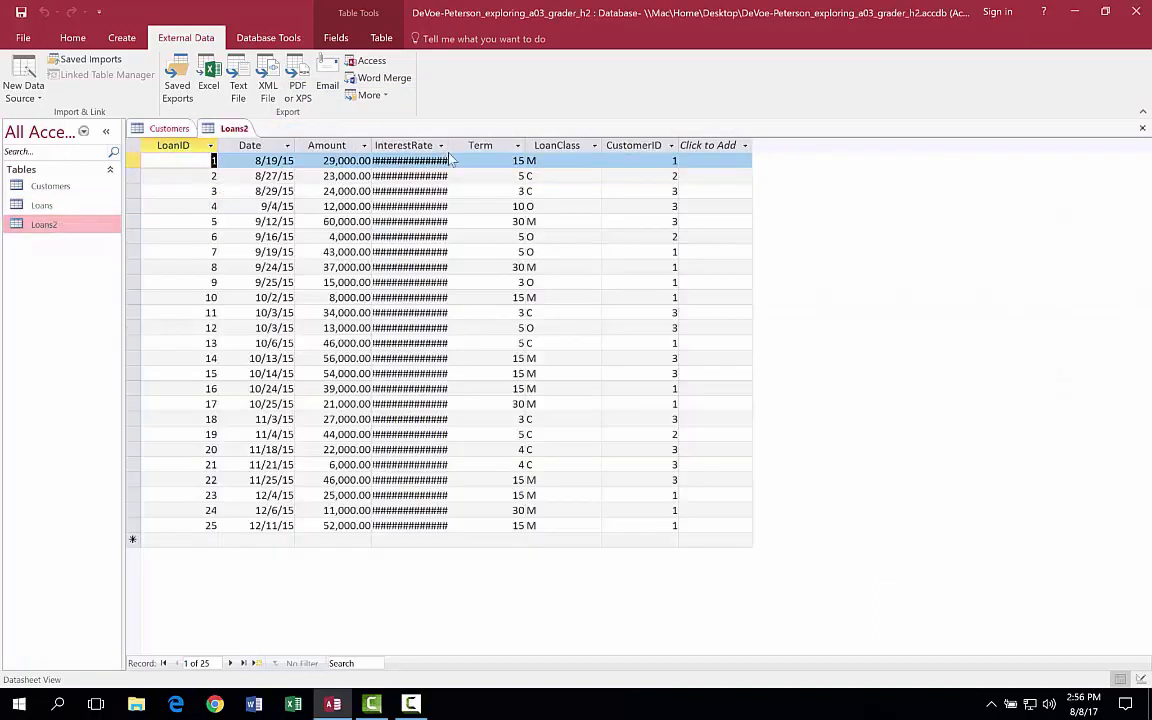
{"action": "left_click_drag", "start_coordinate": [448, 146], "coordinate": [486, 146]}
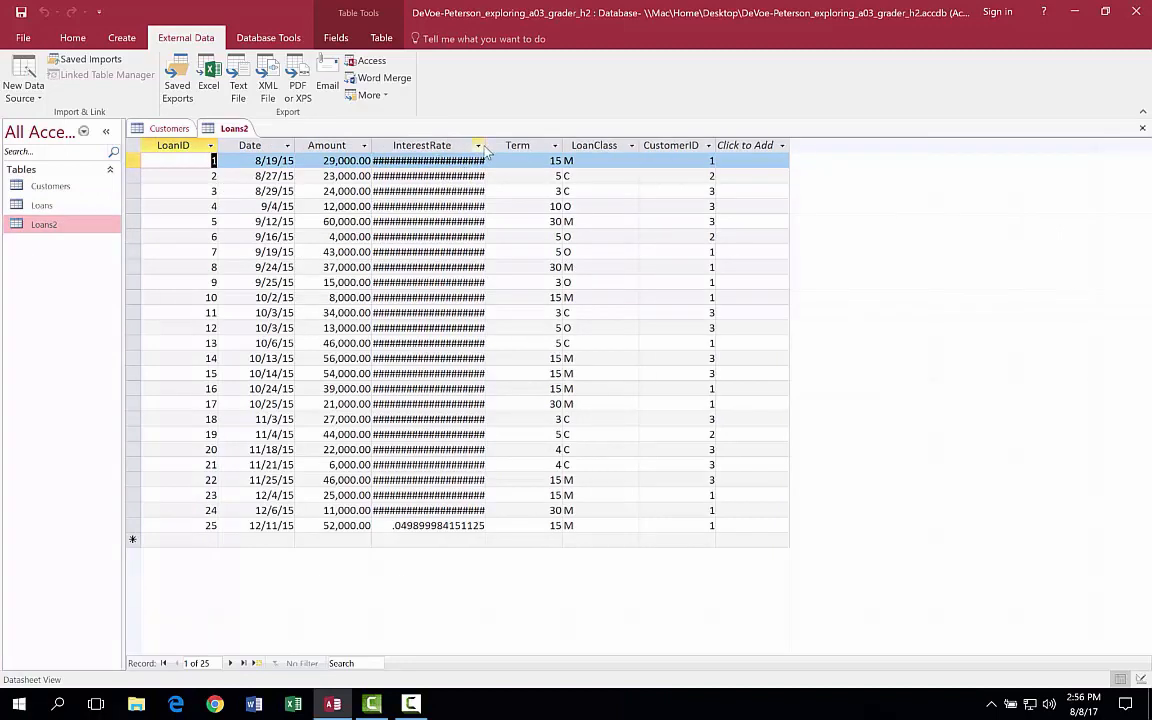
{"action": "left_click_drag", "start_coordinate": [485, 146], "coordinate": [514, 148]}
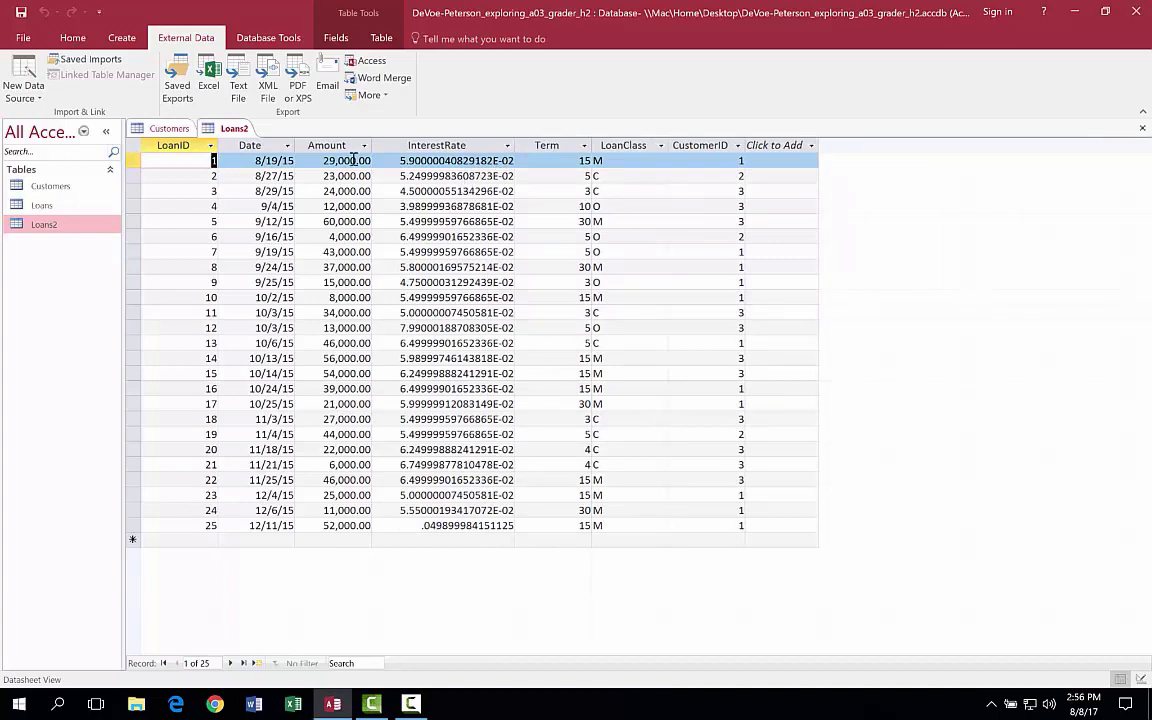
Step: Show Loans2 in Design View and review the Field Size options of the InterestRate field
{"action": "left_click", "coordinate": [78, 42]}
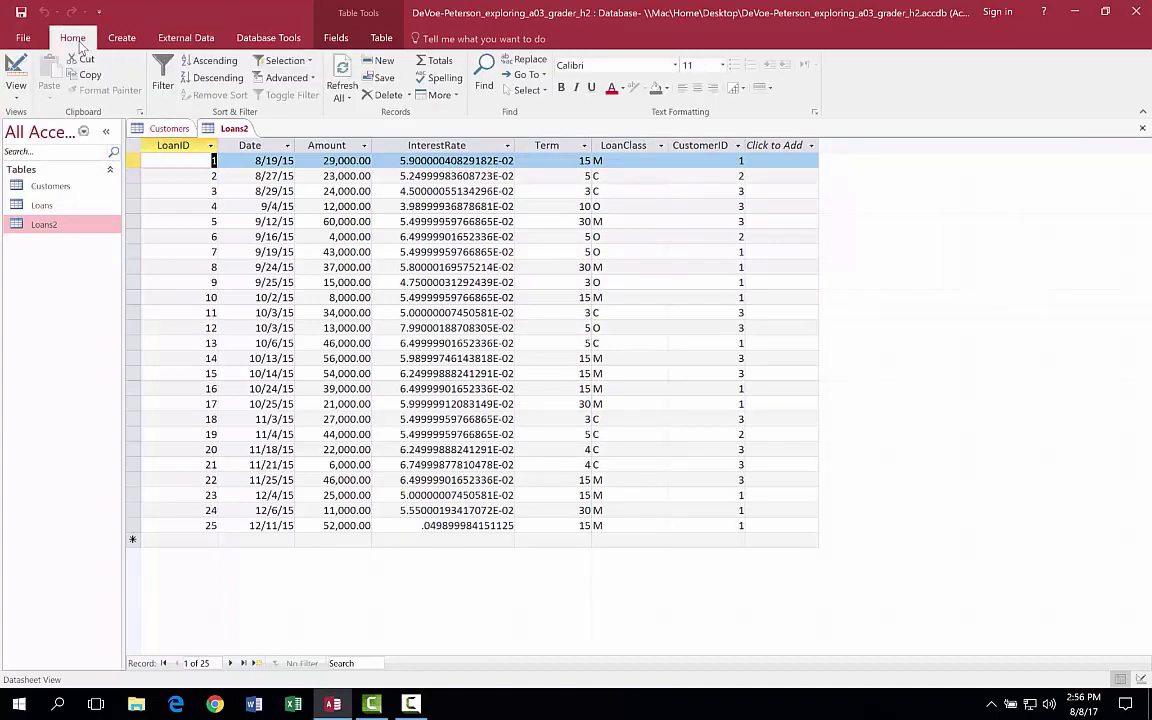
{"action": "left_click", "coordinate": [16, 95]}
{"action": "left_click", "coordinate": [40, 153]}
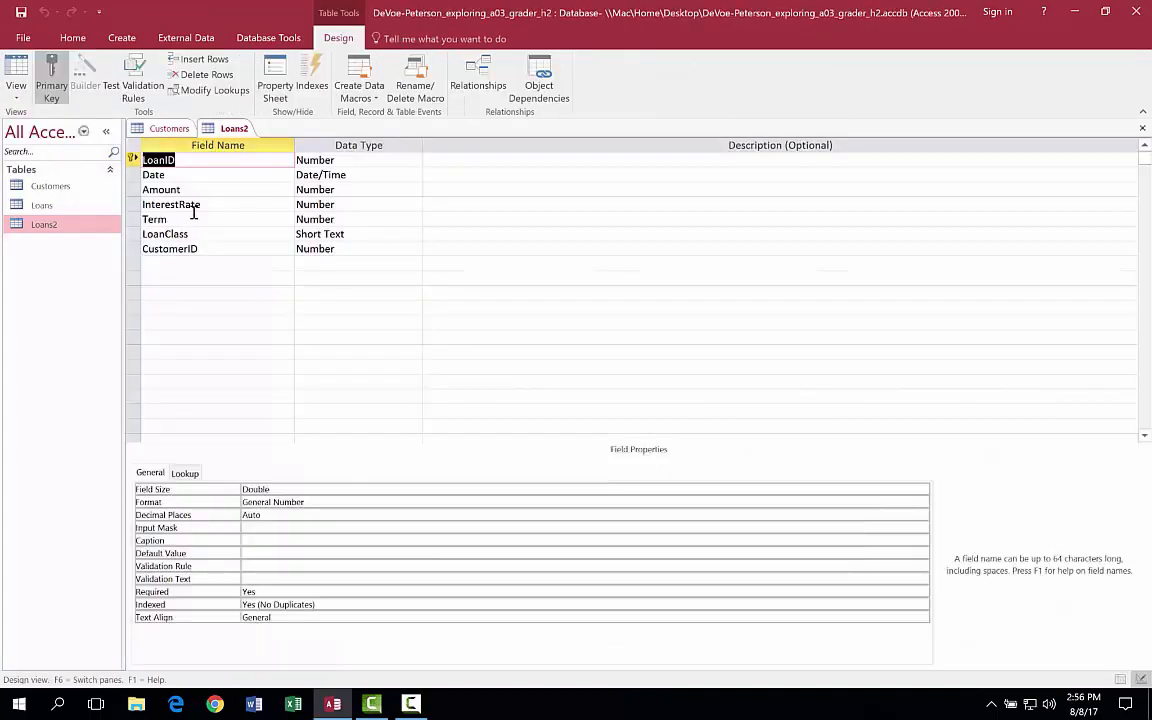
{"action": "left_click", "coordinate": [220, 205]}
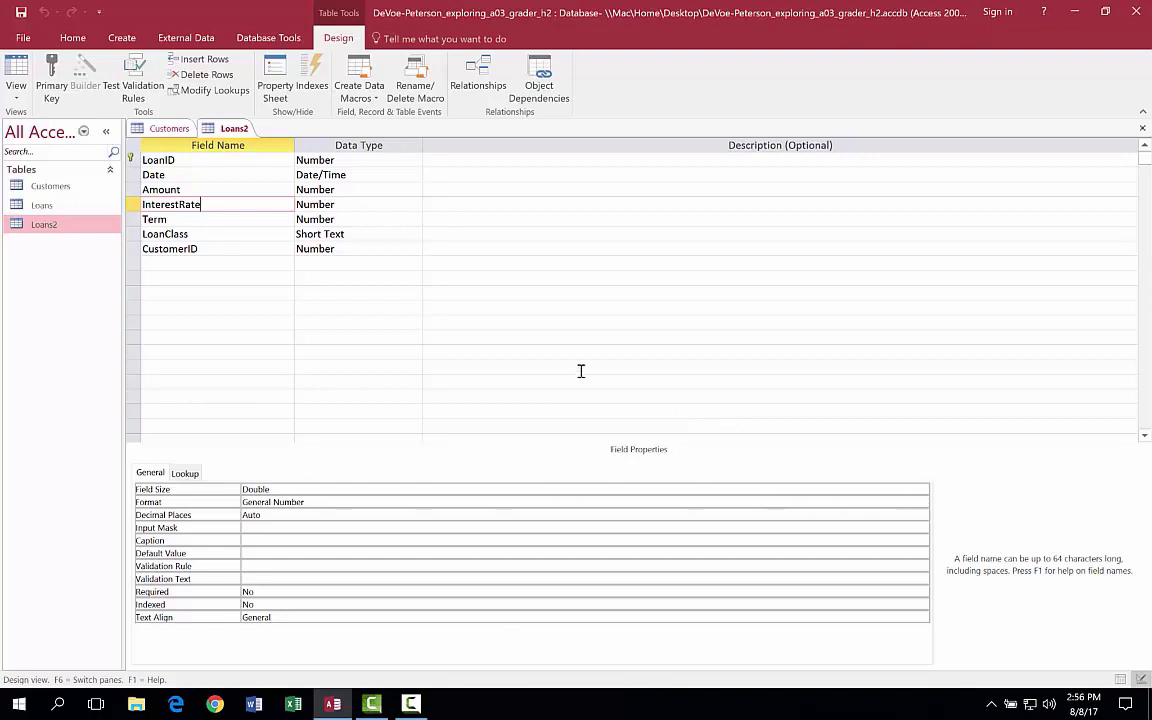
{"action": "left_click", "coordinate": [922, 489]}
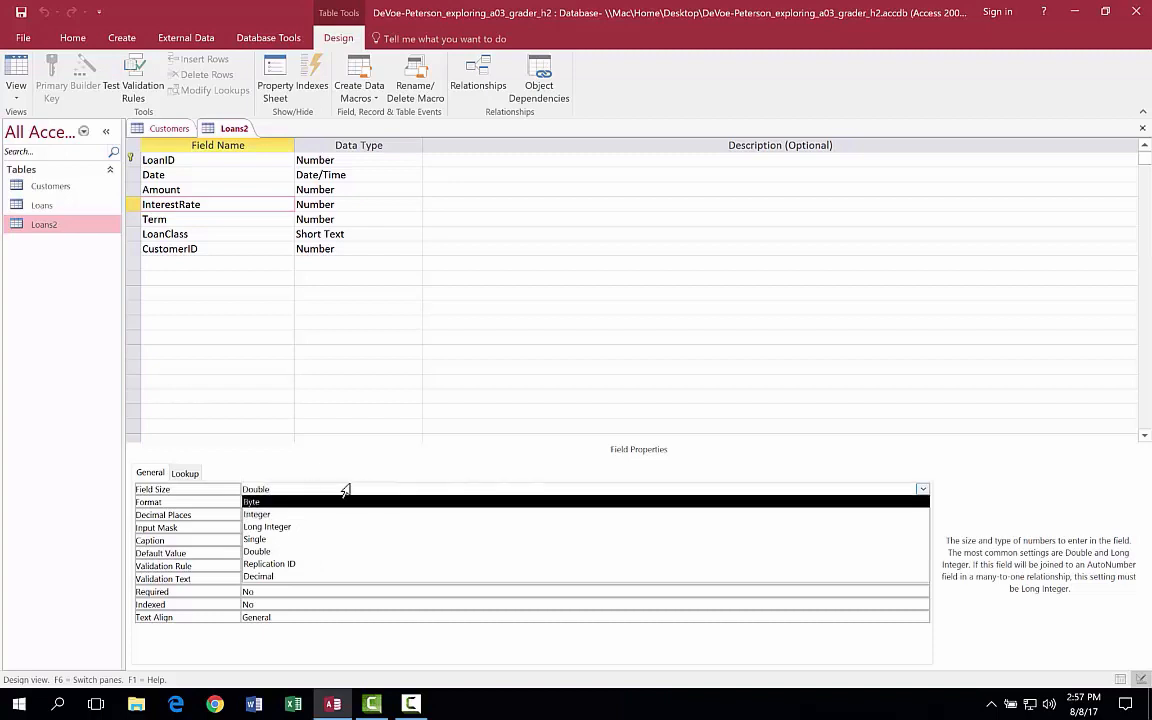
{"action": "left_click", "coordinate": [312, 482]}
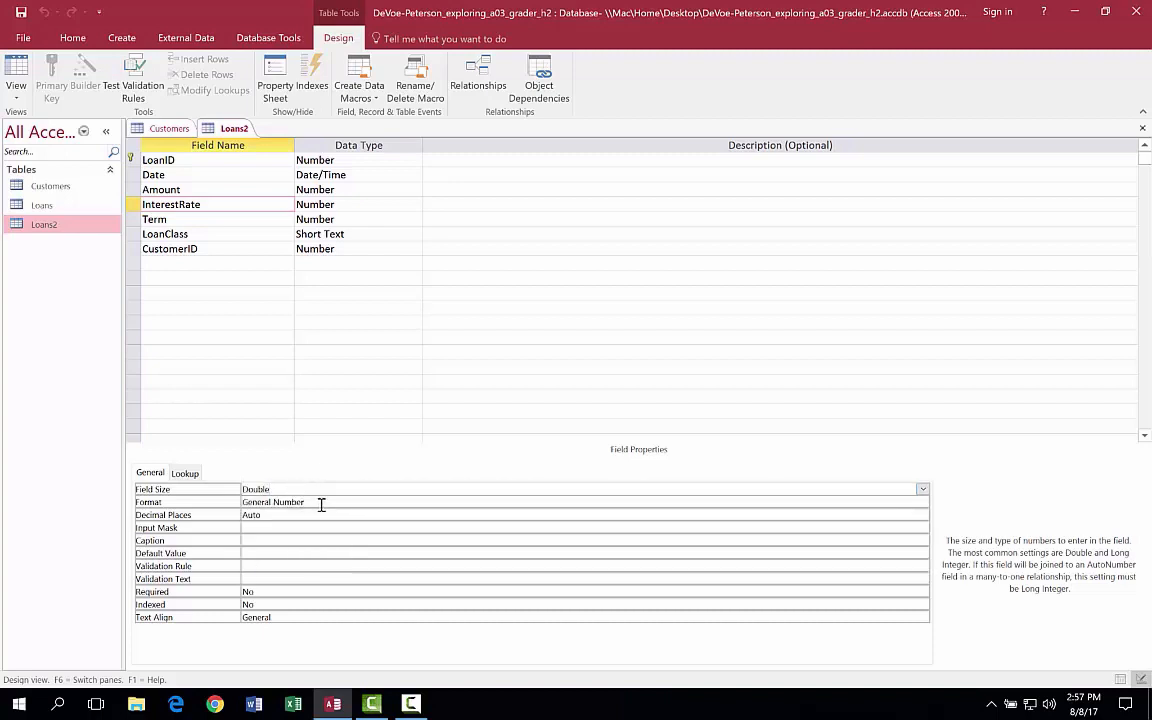
Step: Set the Format property of the InterestRate field in Loans2 to Percent
{"action": "left_click", "coordinate": [321, 503]}
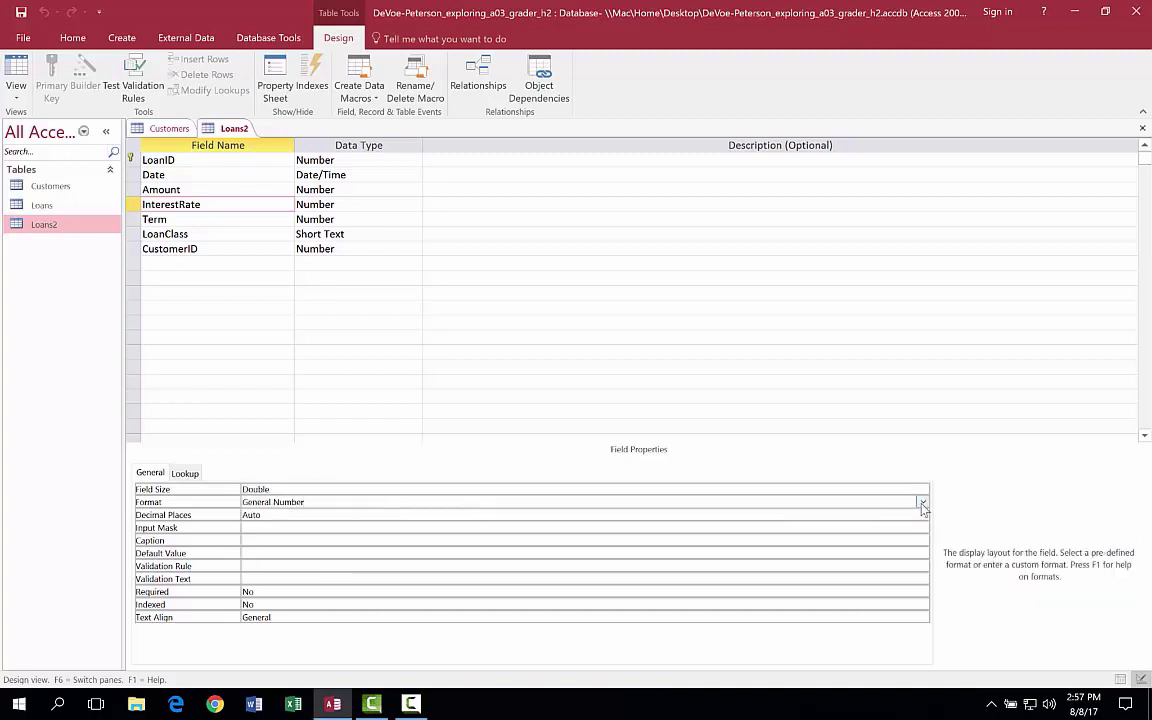
{"action": "left_click", "coordinate": [922, 503]}
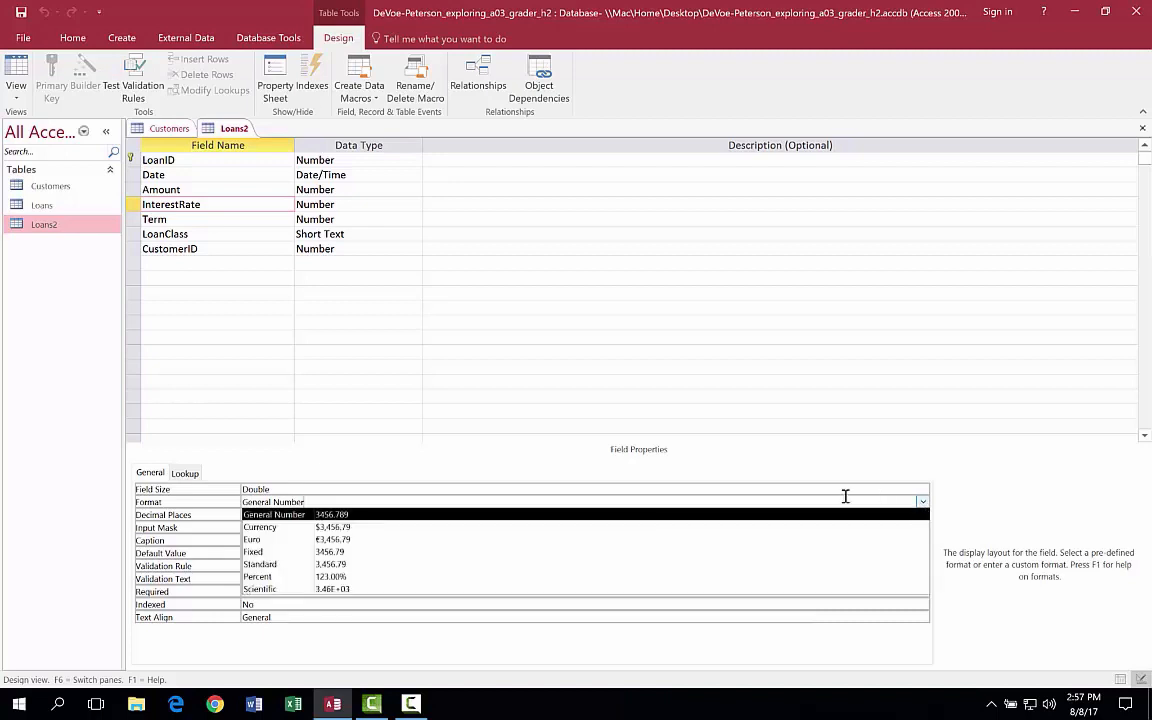
{"action": "left_click", "coordinate": [360, 587]}
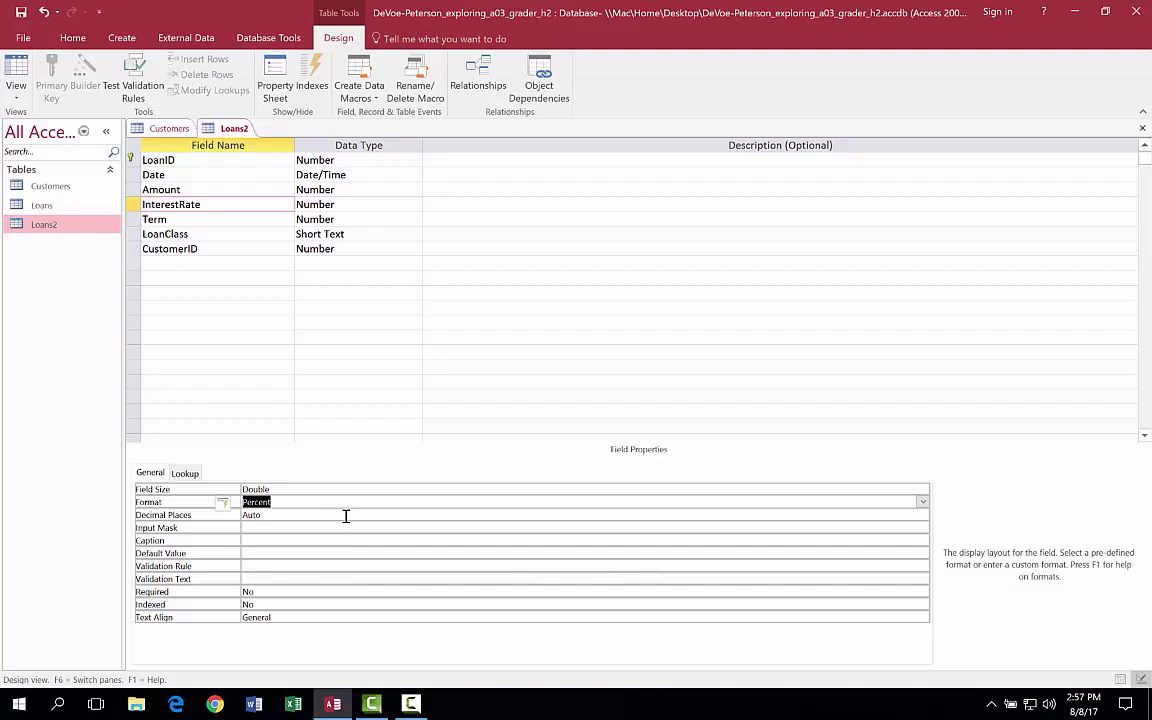
Step: Set the Field Size of the CustomerID field in Loans2 to Long Integer
{"action": "left_click", "coordinate": [219, 249]}
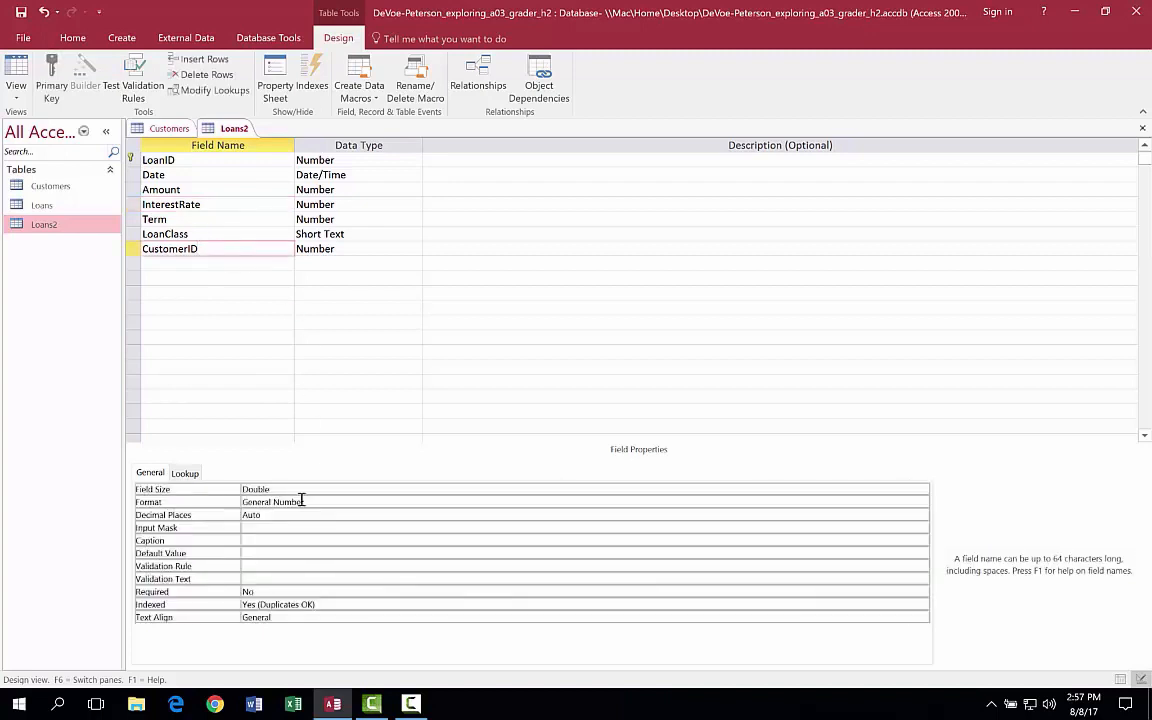
{"action": "left_click", "coordinate": [302, 489]}
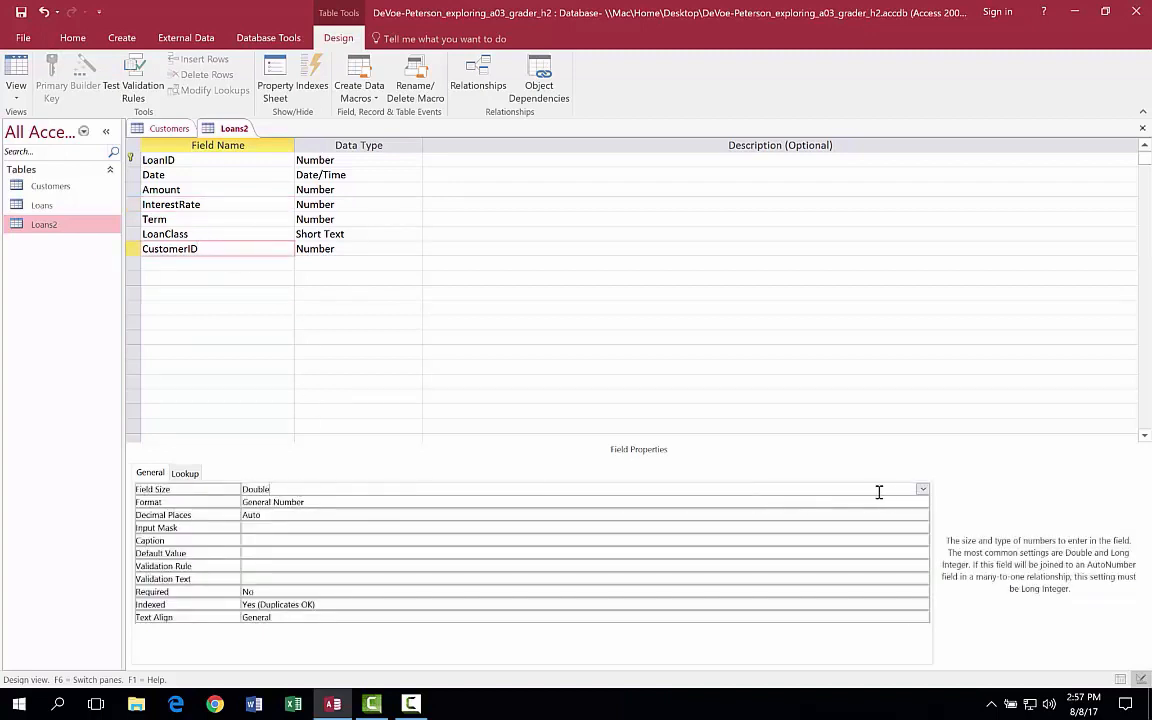
{"action": "left_click", "coordinate": [922, 490]}
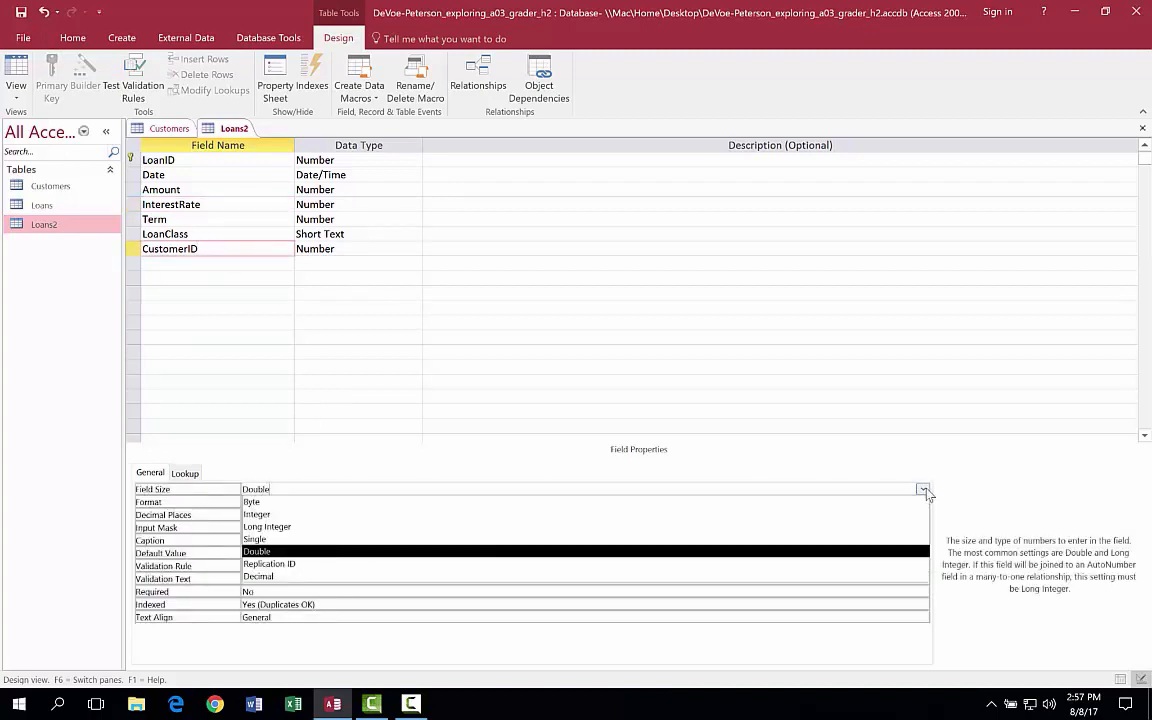
{"action": "left_click", "coordinate": [316, 527]}
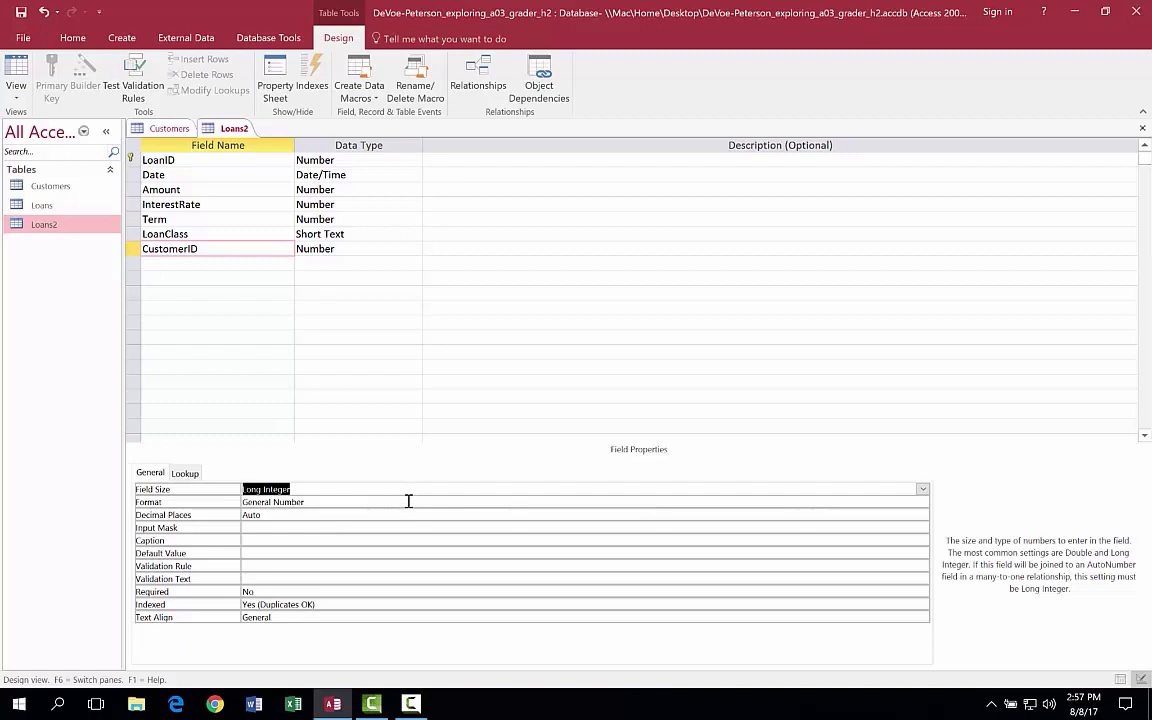
Step: Recheck the InterestRate and CustomerID properties, then save Loans2 despite possible data loss and show it in Datasheet View
{"action": "left_click", "coordinate": [220, 204]}
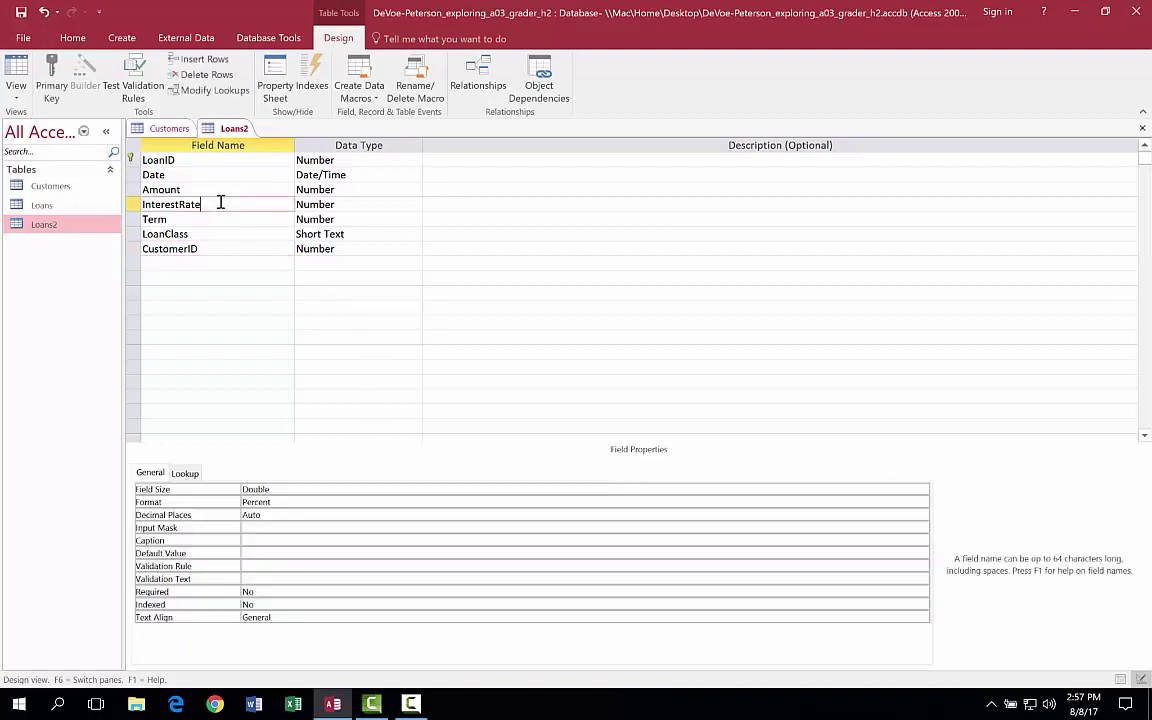
{"action": "left_click", "coordinate": [212, 249]}
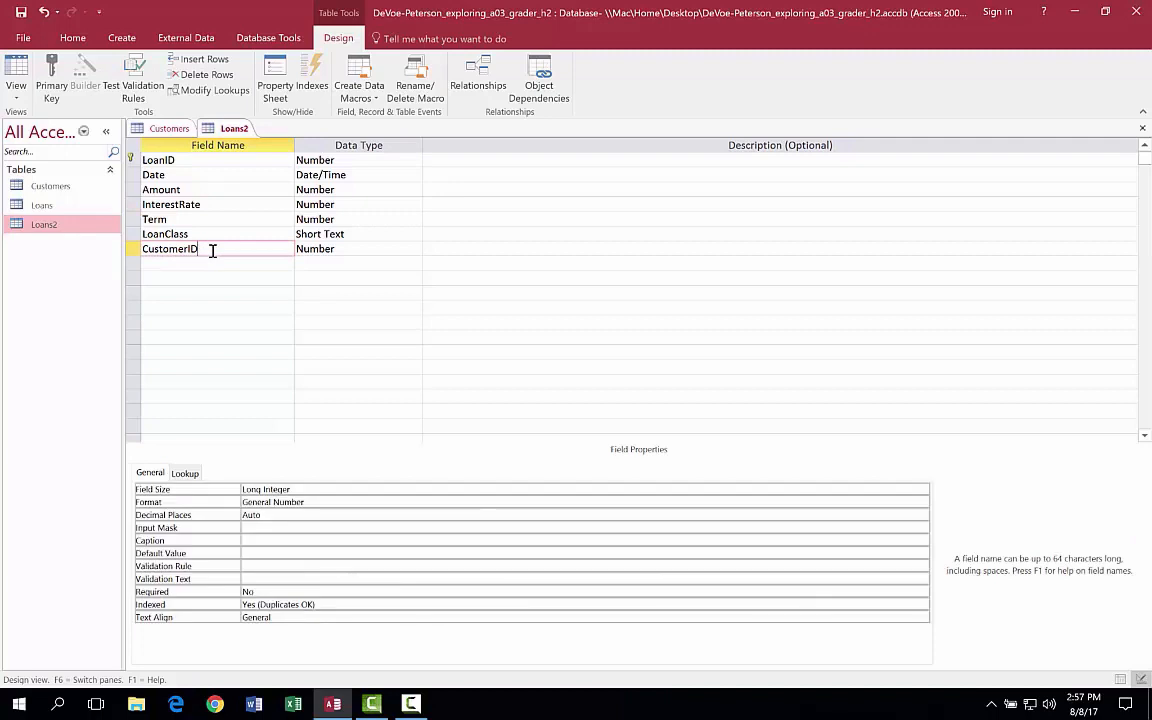
{"action": "left_click", "coordinate": [14, 76]}
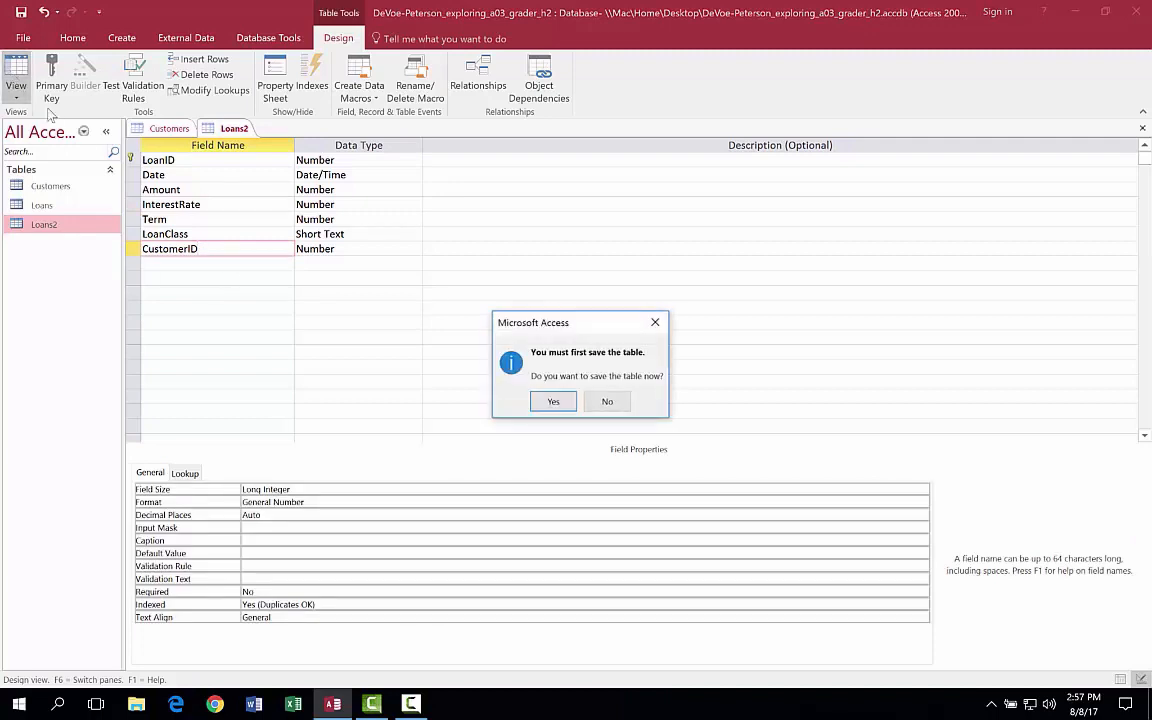
{"action": "left_click", "coordinate": [554, 402]}
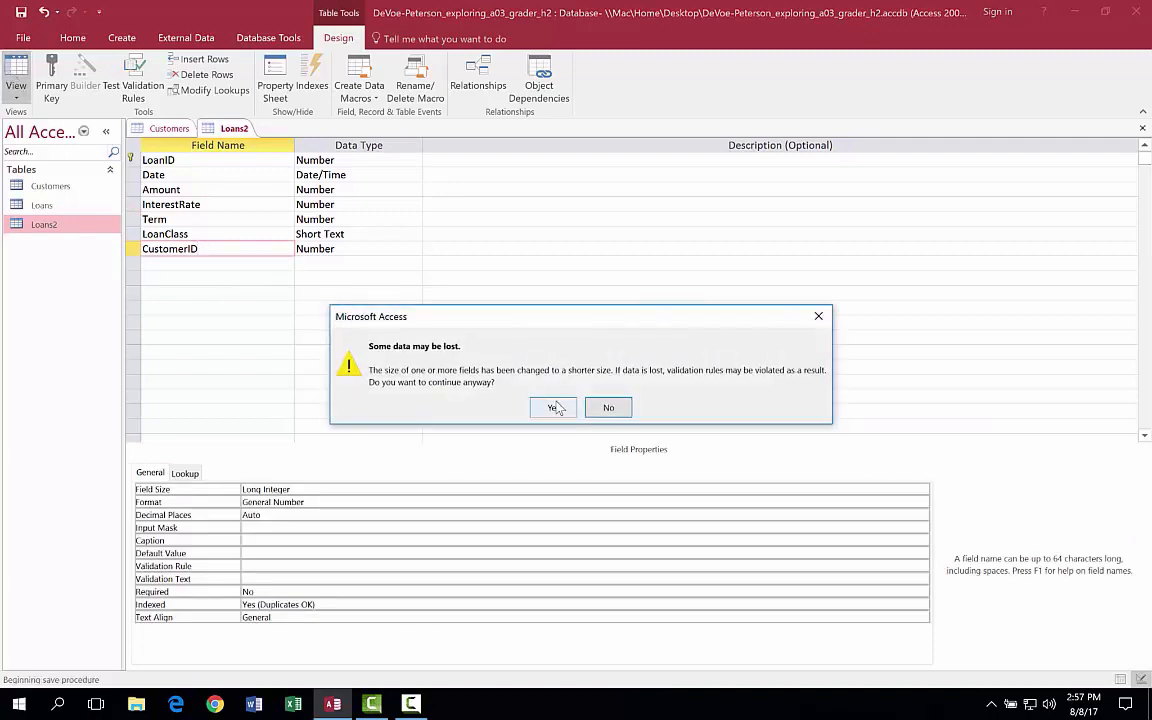
{"action": "left_click", "coordinate": [554, 408]}
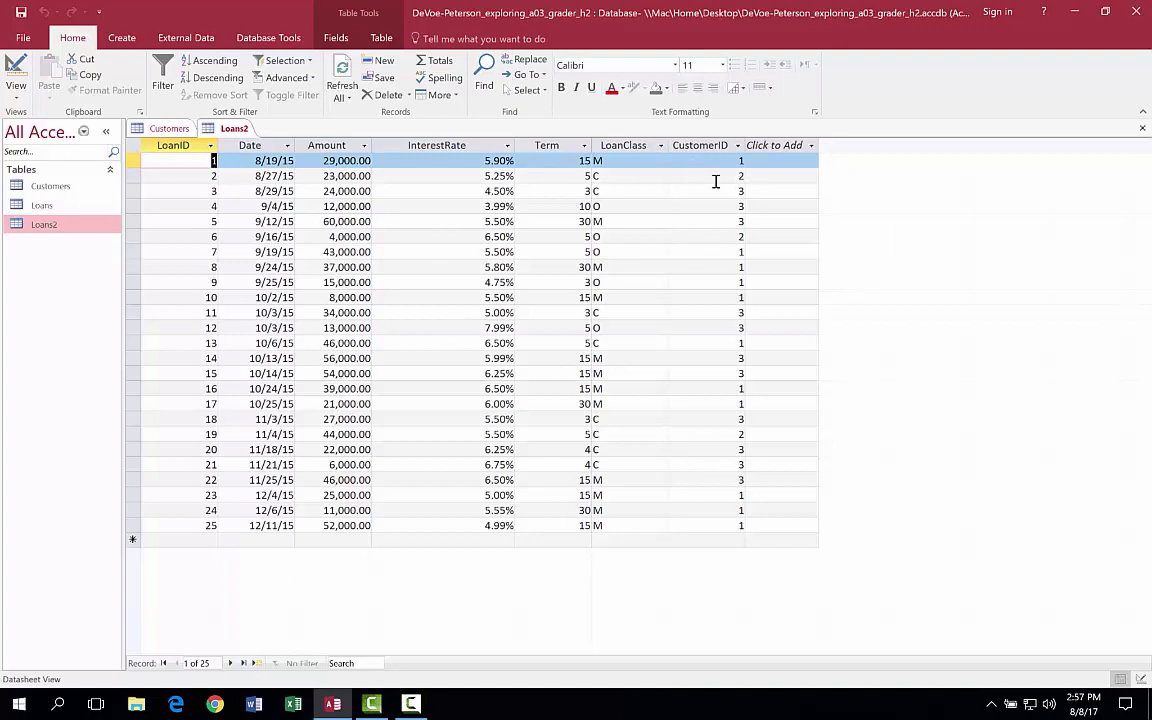
Step: Close the Loans2 table and delete it from the database
{"action": "right_click", "coordinate": [230, 136]}
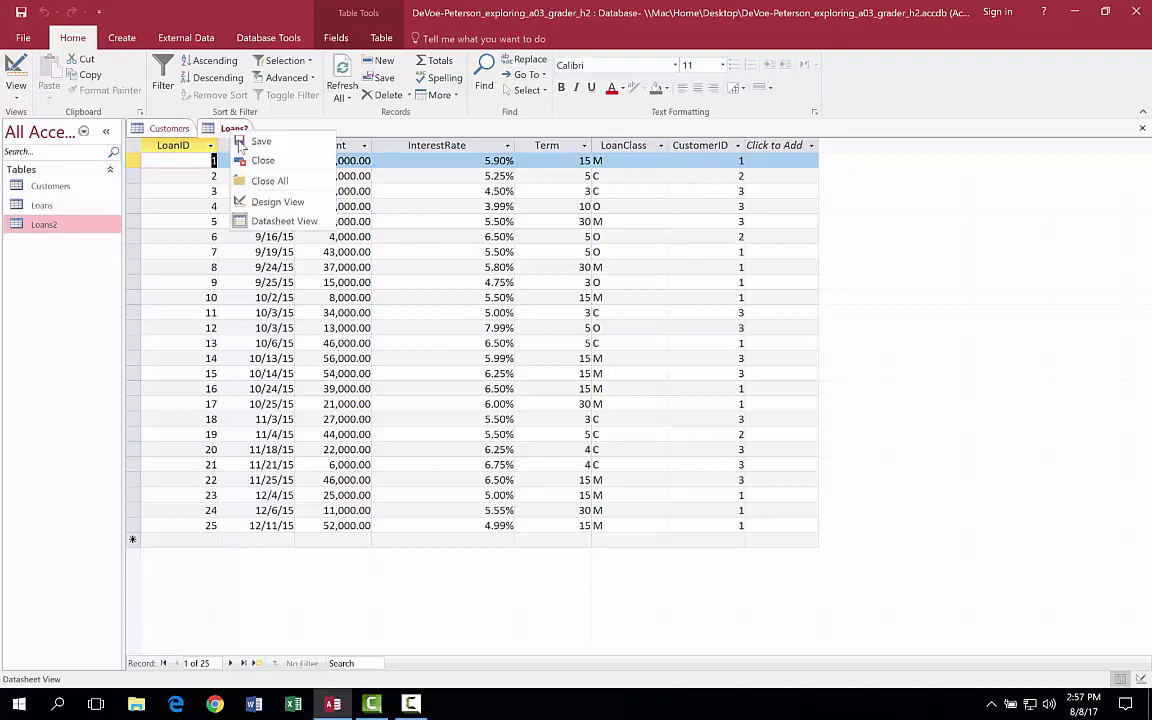
{"action": "left_click", "coordinate": [245, 159]}
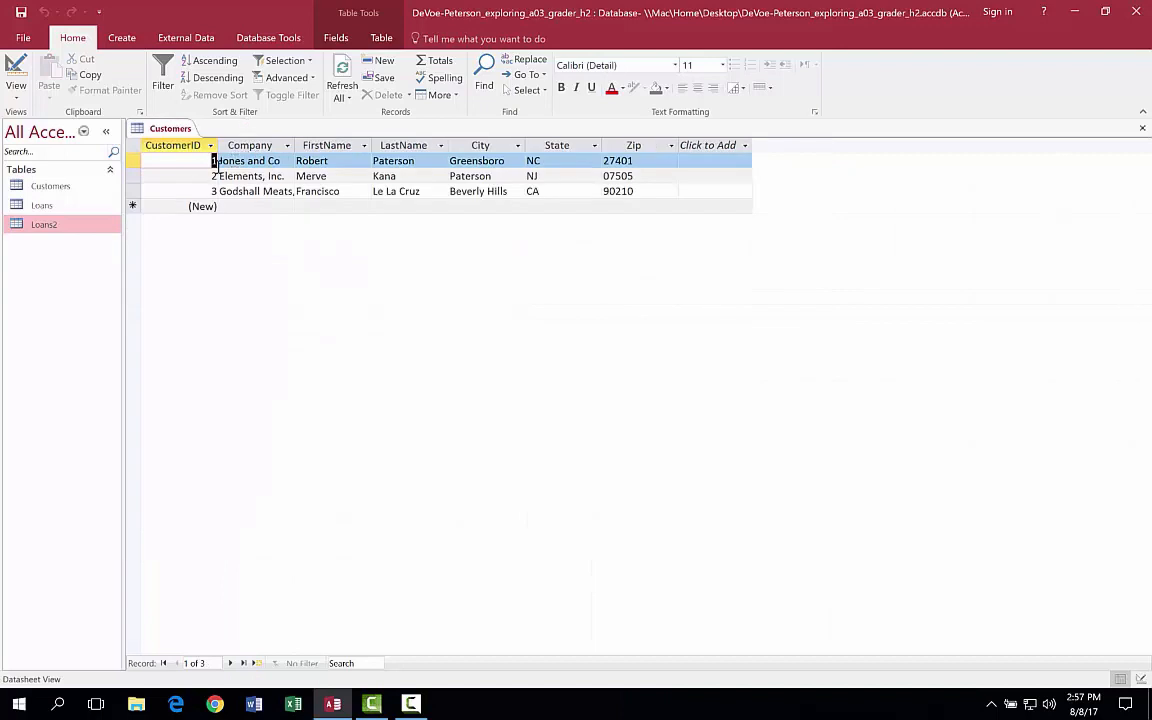
{"action": "right_click", "coordinate": [47, 224]}
{"action": "left_click", "coordinate": [97, 351]}
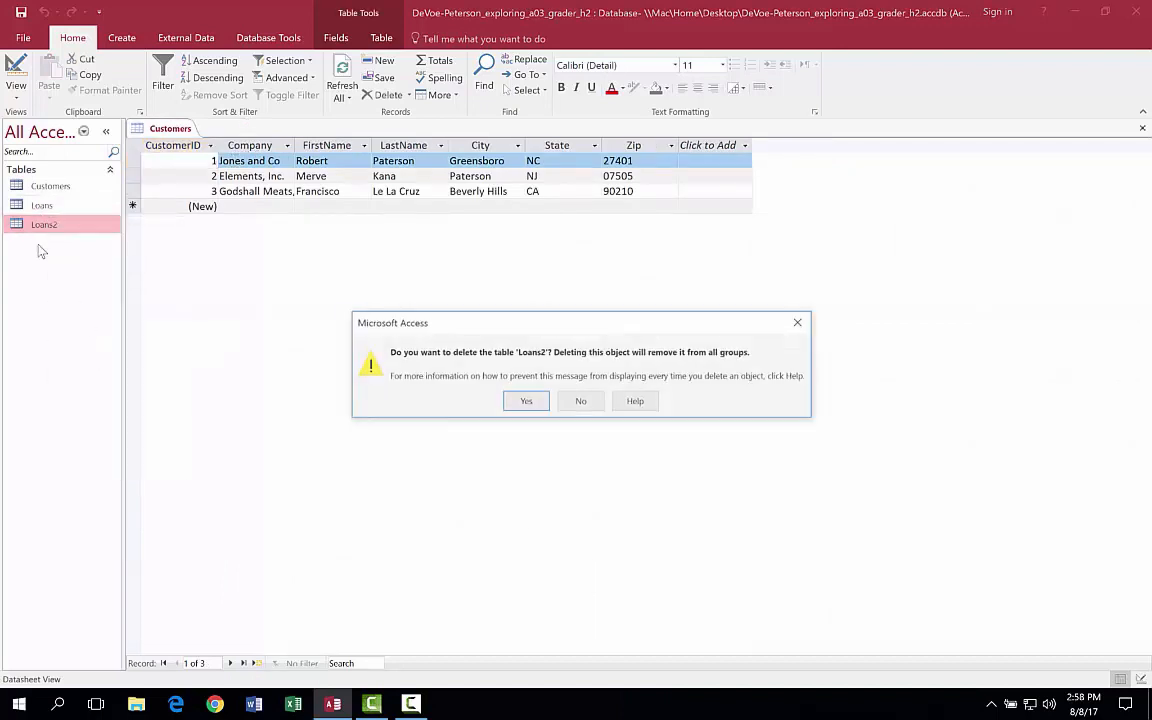
{"action": "left_click", "coordinate": [527, 402]}
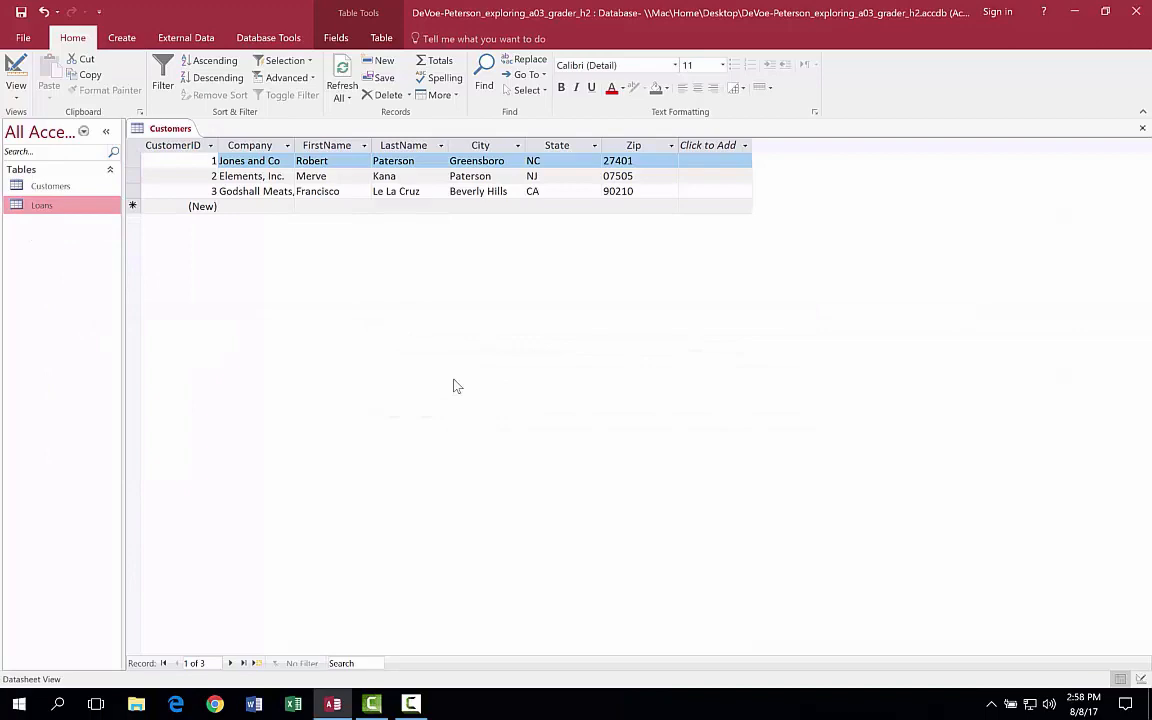
Step: Open the Loans table in Design View and check the field properties of InterestRate and CustomerID
{"action": "double_click", "coordinate": [29, 206]}
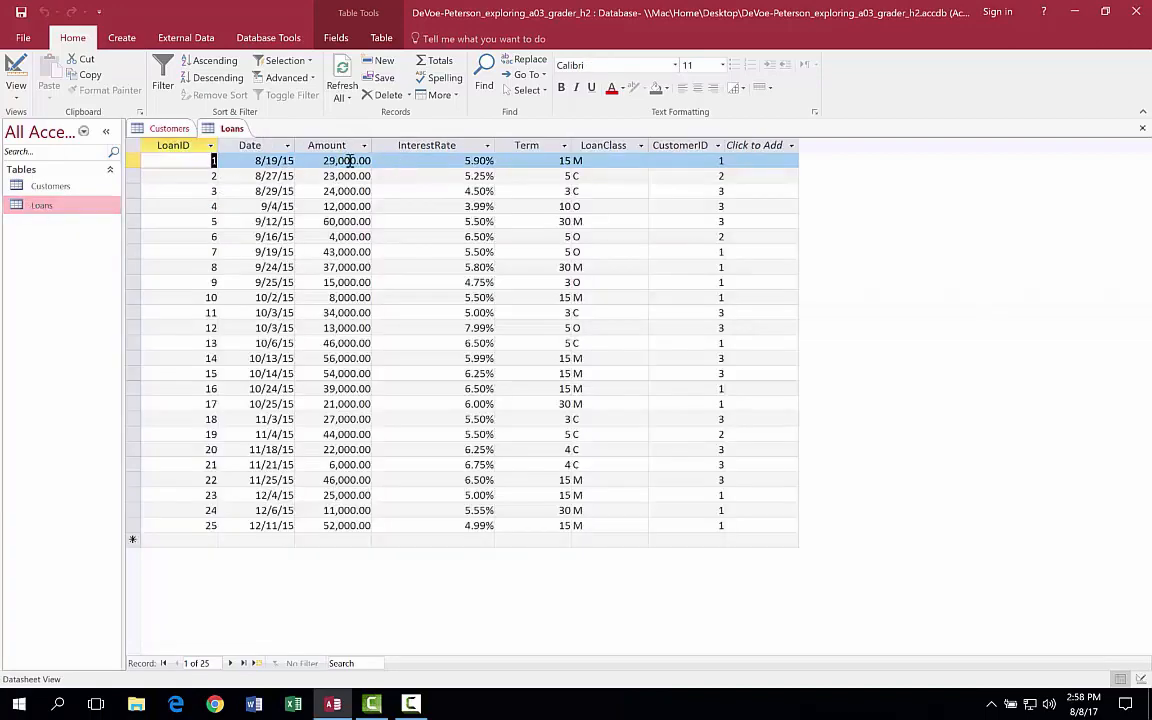
{"action": "left_click", "coordinate": [16, 96]}
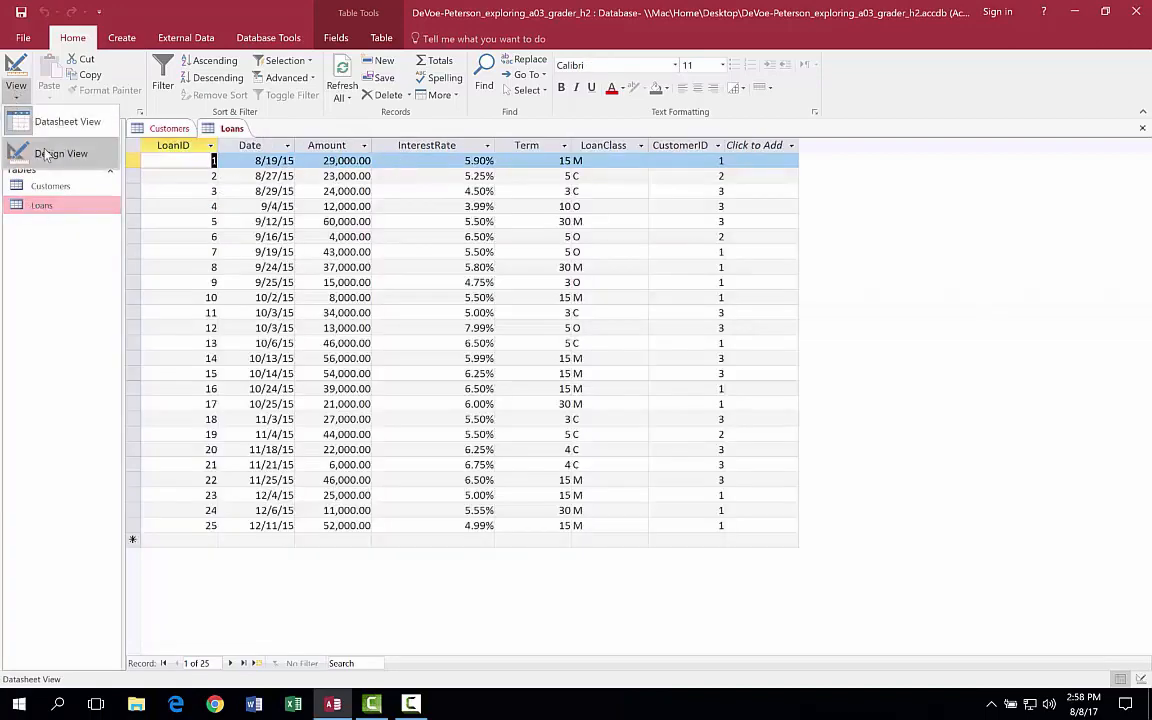
{"action": "left_click", "coordinate": [52, 154]}
{"action": "left_click", "coordinate": [220, 205]}
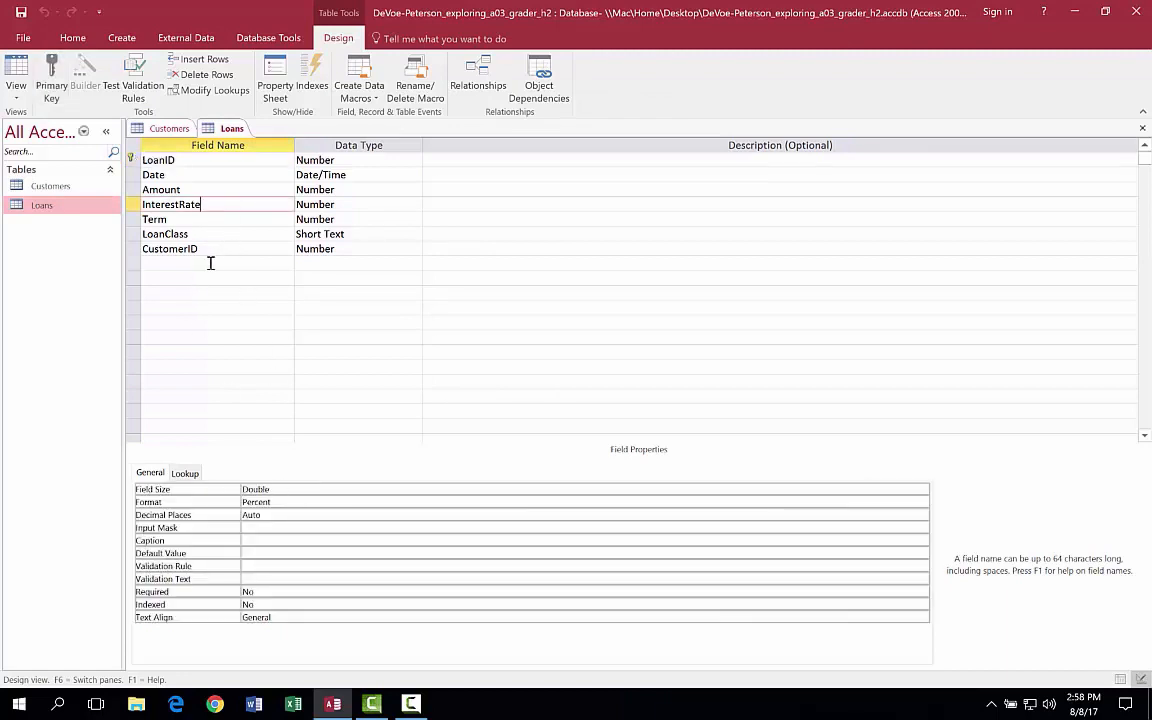
{"action": "left_click", "coordinate": [217, 250]}
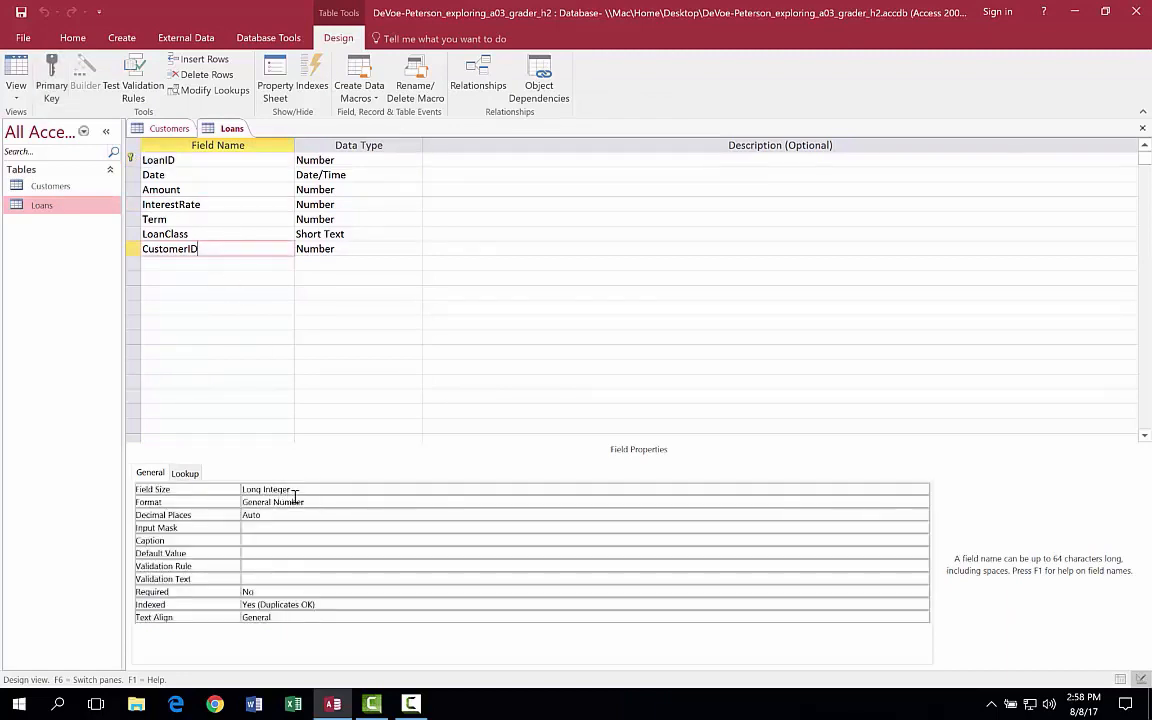
Step: Close the Loans and Customers tables
{"action": "right_click", "coordinate": [228, 130]}
{"action": "left_click", "coordinate": [245, 151]}
{"action": "right_click", "coordinate": [168, 129]}
{"action": "left_click", "coordinate": [190, 153]}
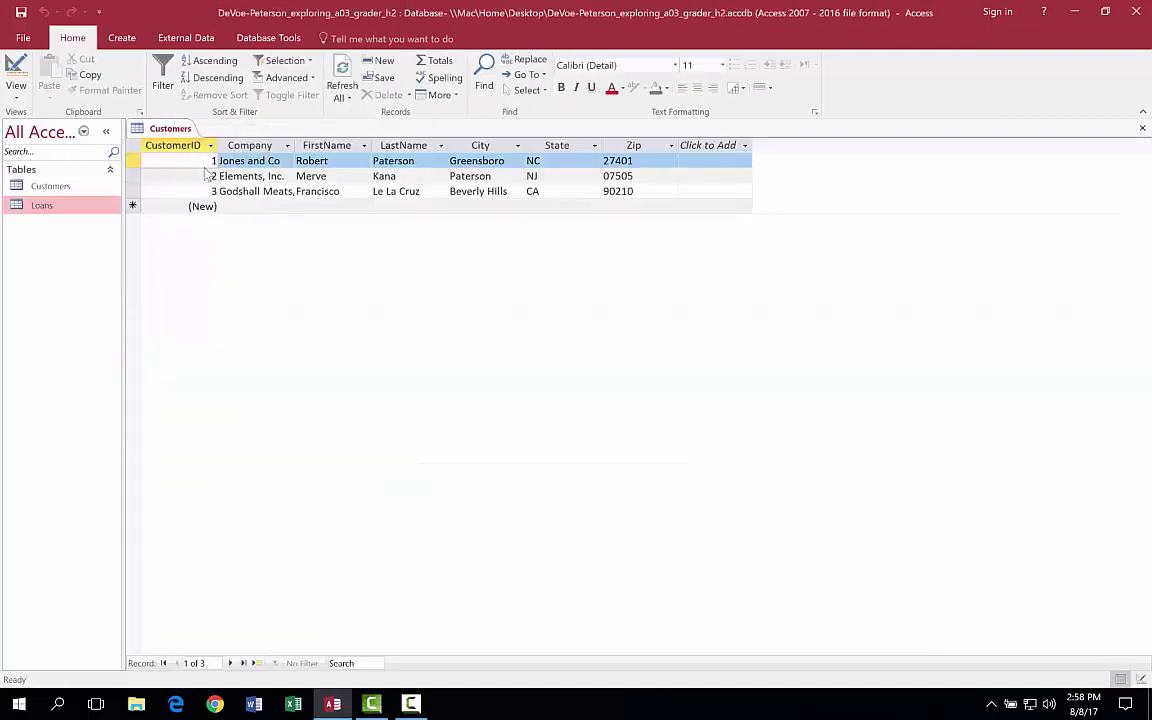
Step: Add the Customers and Loans tables to the Relationships window and enlarge both field lists to fit every field
{"action": "left_click", "coordinate": [270, 39]}
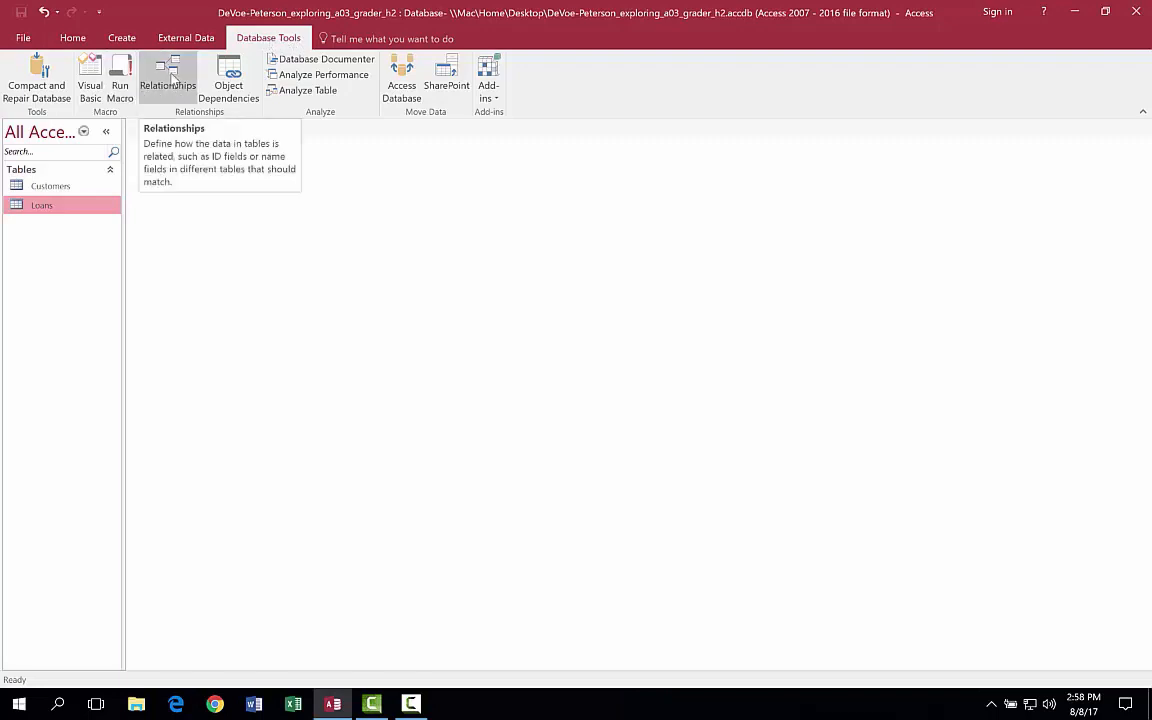
{"action": "left_click", "coordinate": [172, 82]}
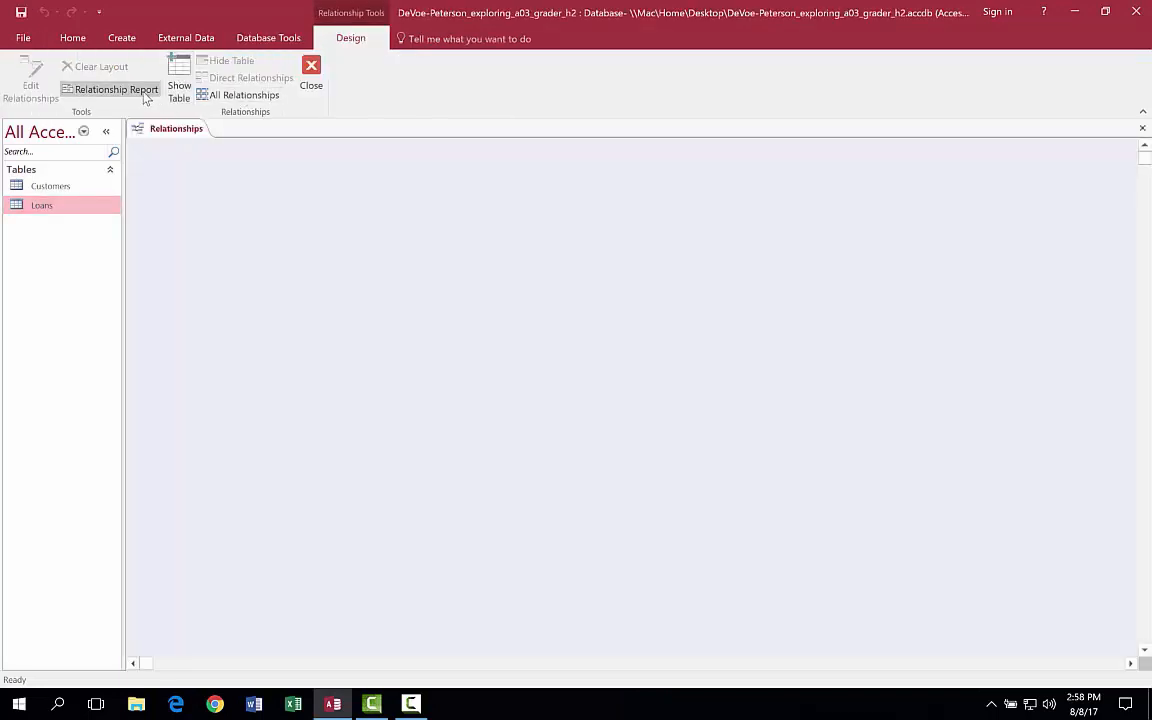
{"action": "left_click", "coordinate": [179, 90]}
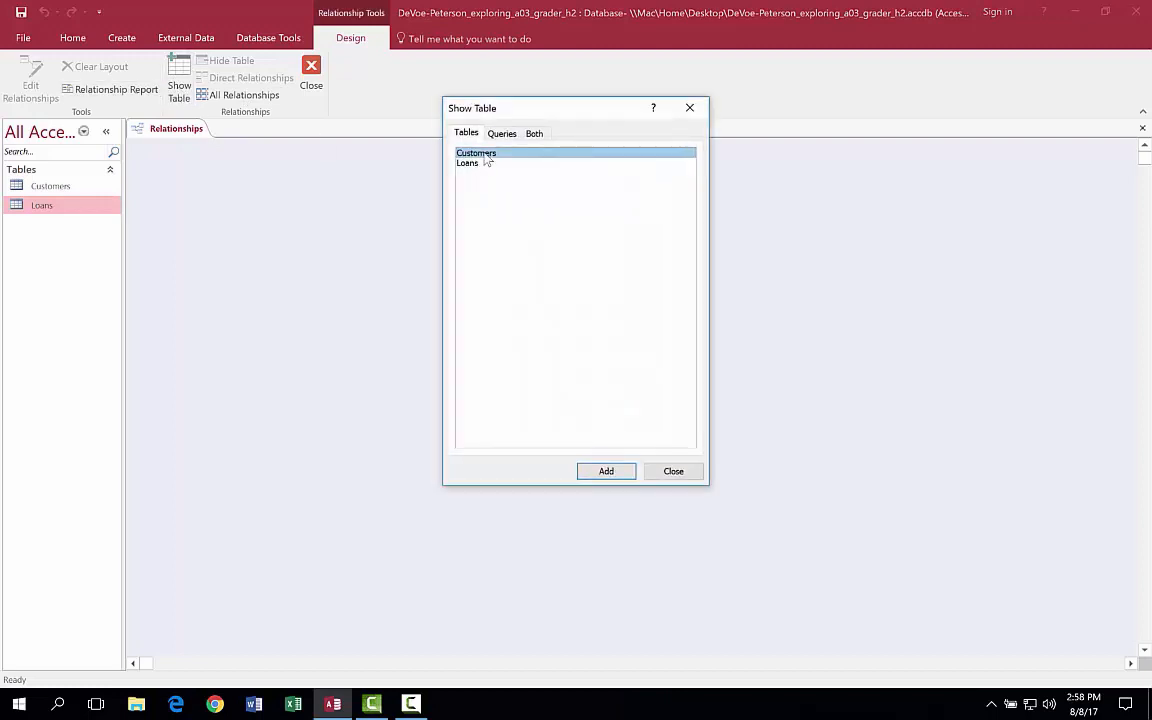
{"action": "left_click", "coordinate": [608, 473]}
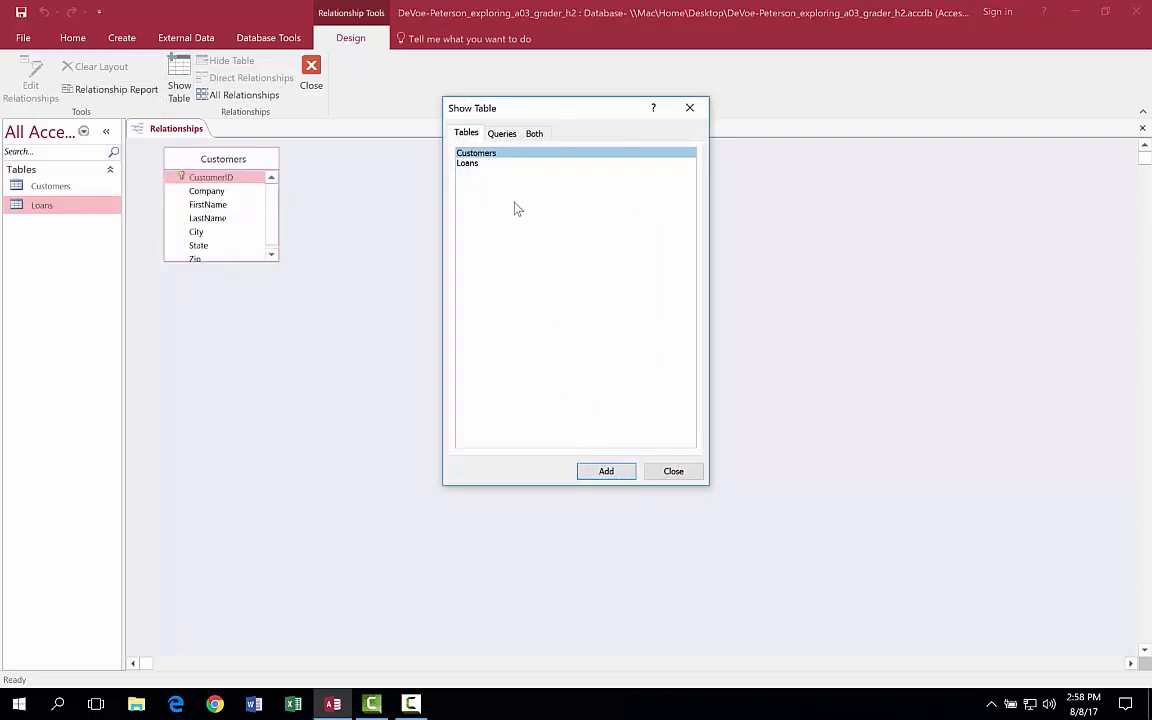
{"action": "left_click", "coordinate": [475, 164]}
{"action": "left_click", "coordinate": [607, 471]}
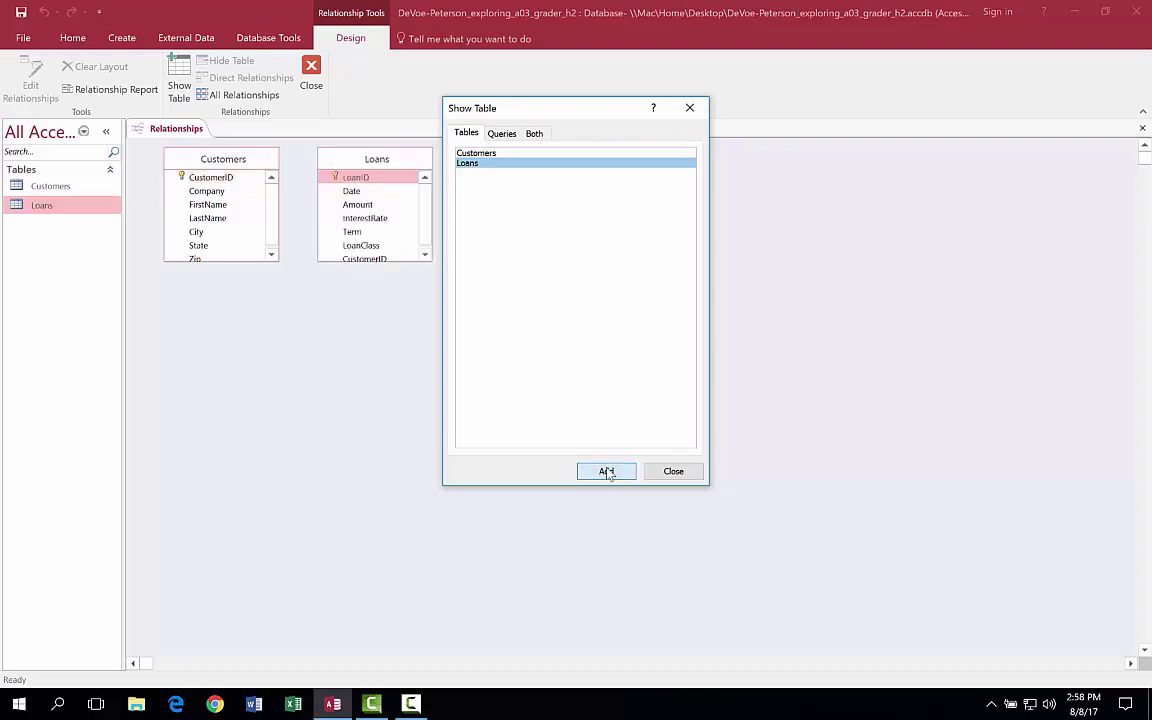
{"action": "left_click", "coordinate": [686, 472]}
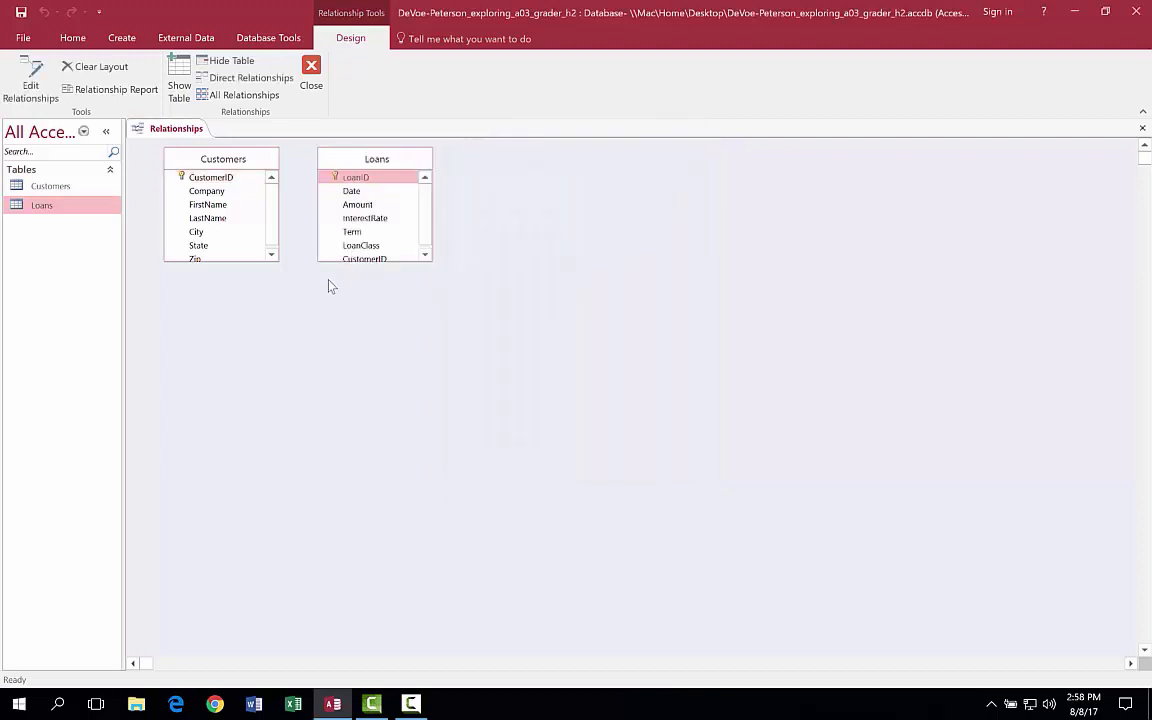
{"action": "left_click_drag", "start_coordinate": [281, 263], "coordinate": [305, 314]}
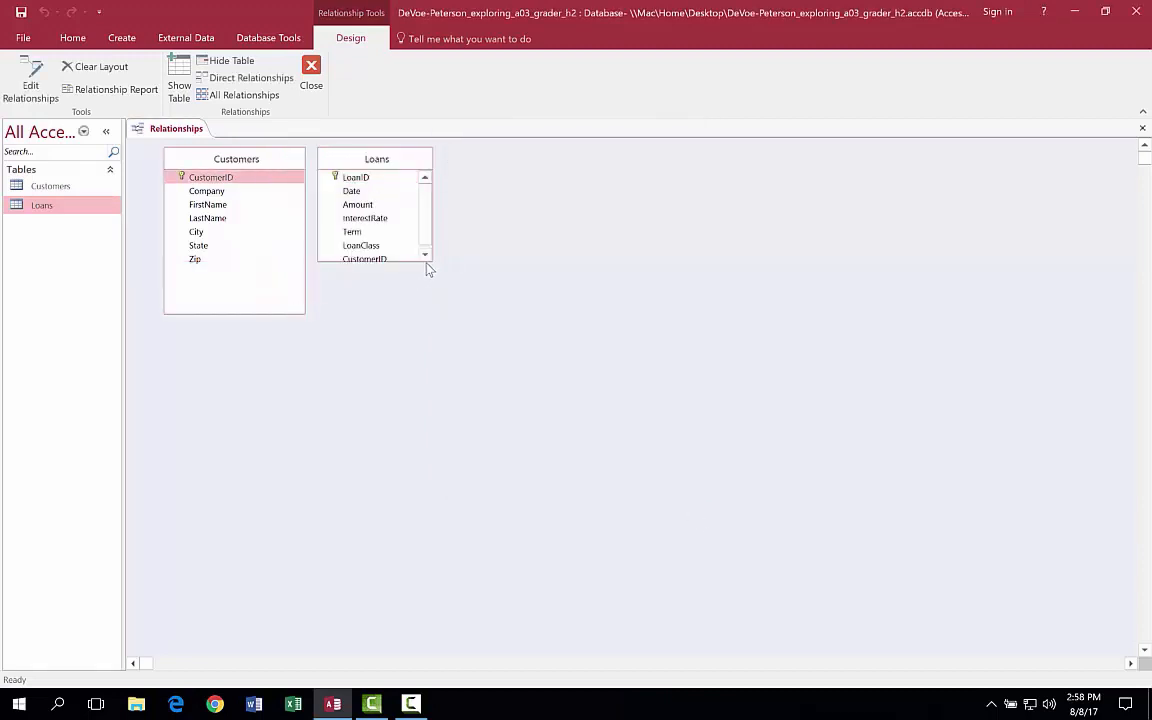
{"action": "left_click_drag", "start_coordinate": [430, 261], "coordinate": [474, 346]}
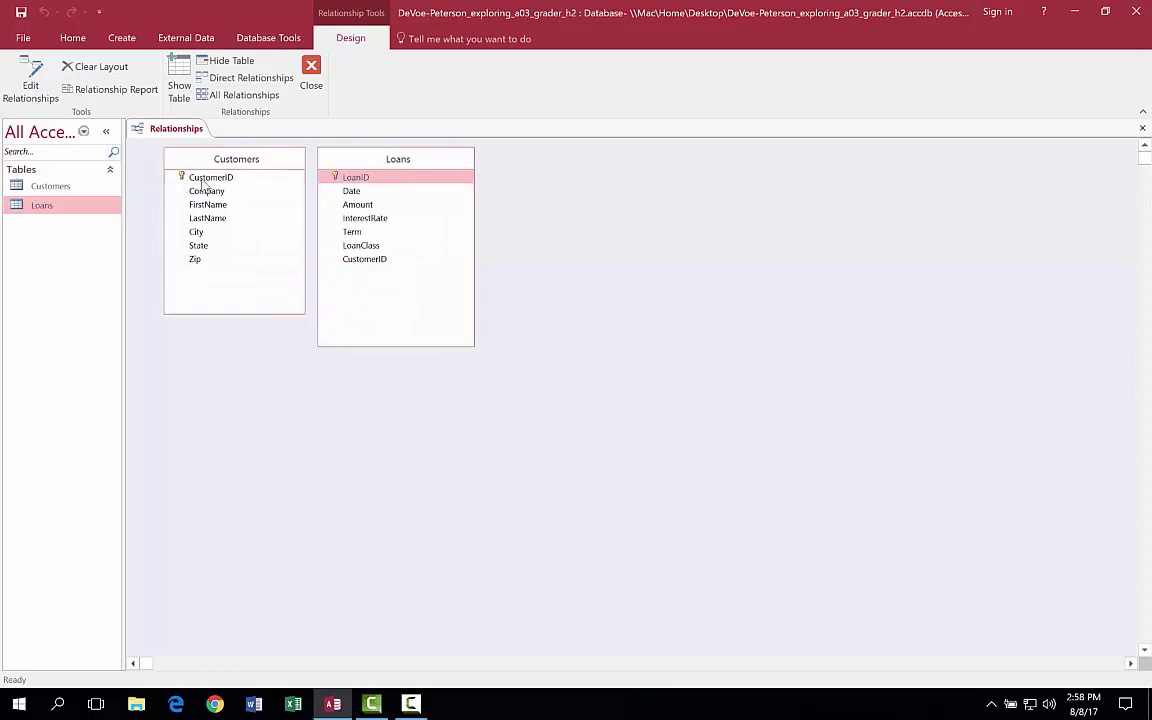
Step: Create a relationship from CustomerID in Customers to CustomerID in Loans with referential integrity enforced
{"action": "left_click_drag", "start_coordinate": [200, 179], "coordinate": [343, 260]}
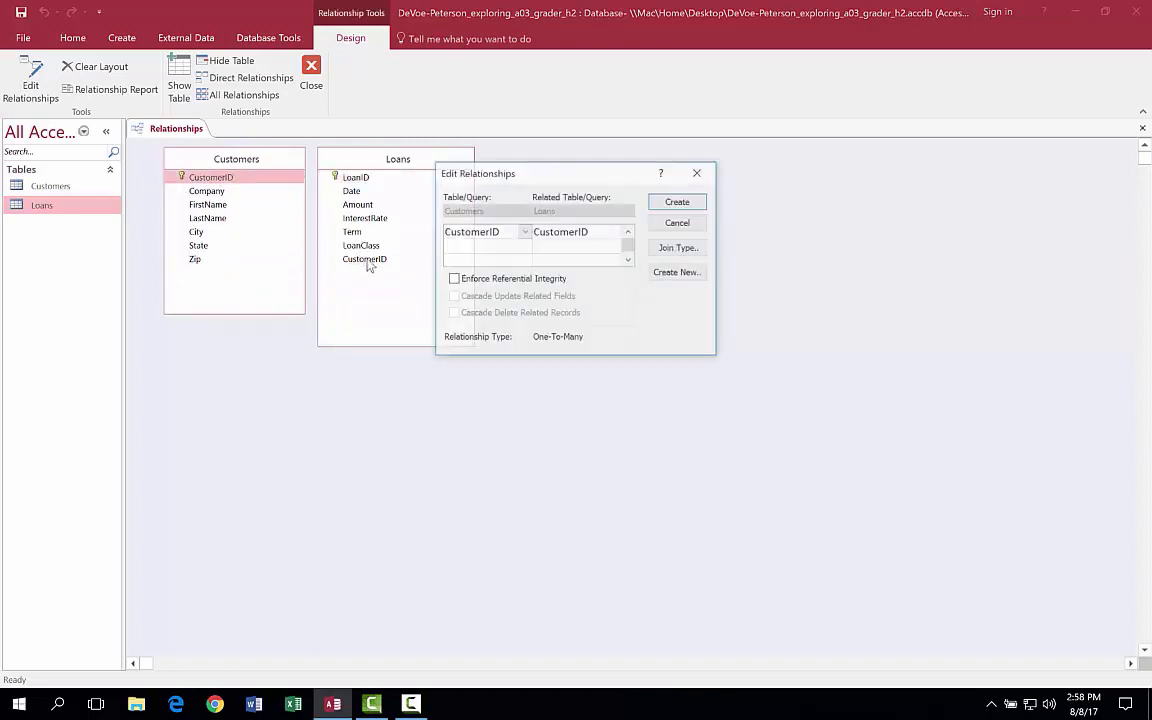
{"action": "left_click", "coordinate": [452, 281]}
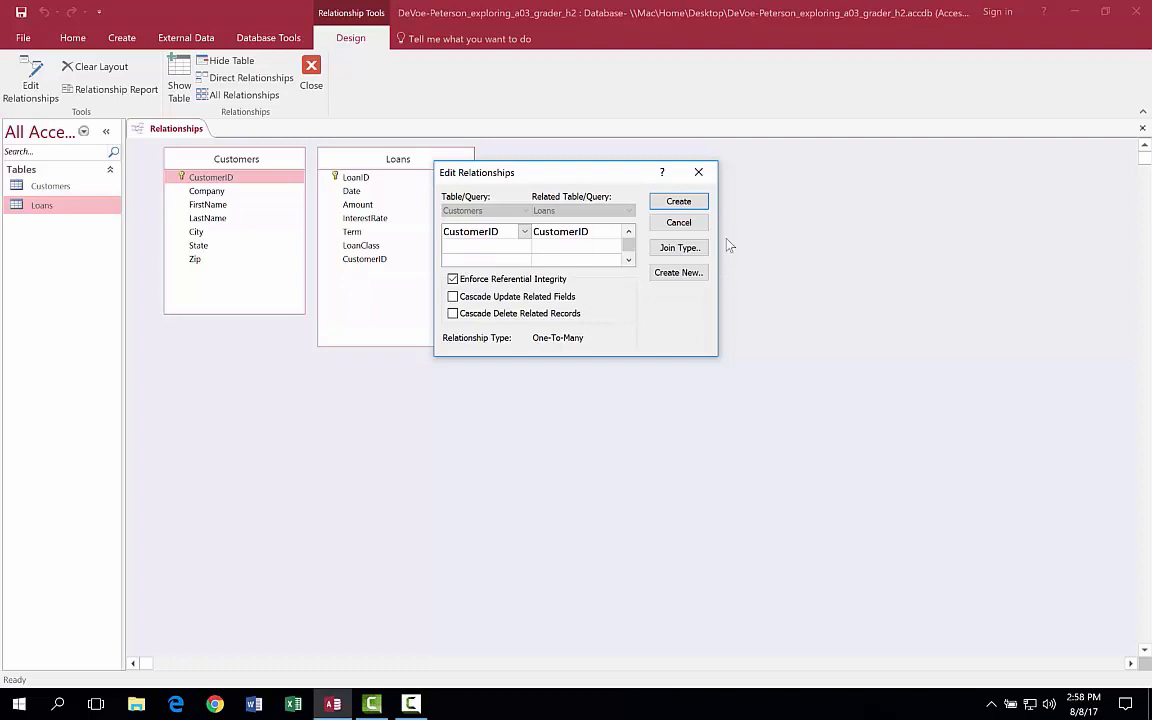
{"action": "left_click", "coordinate": [679, 203]}
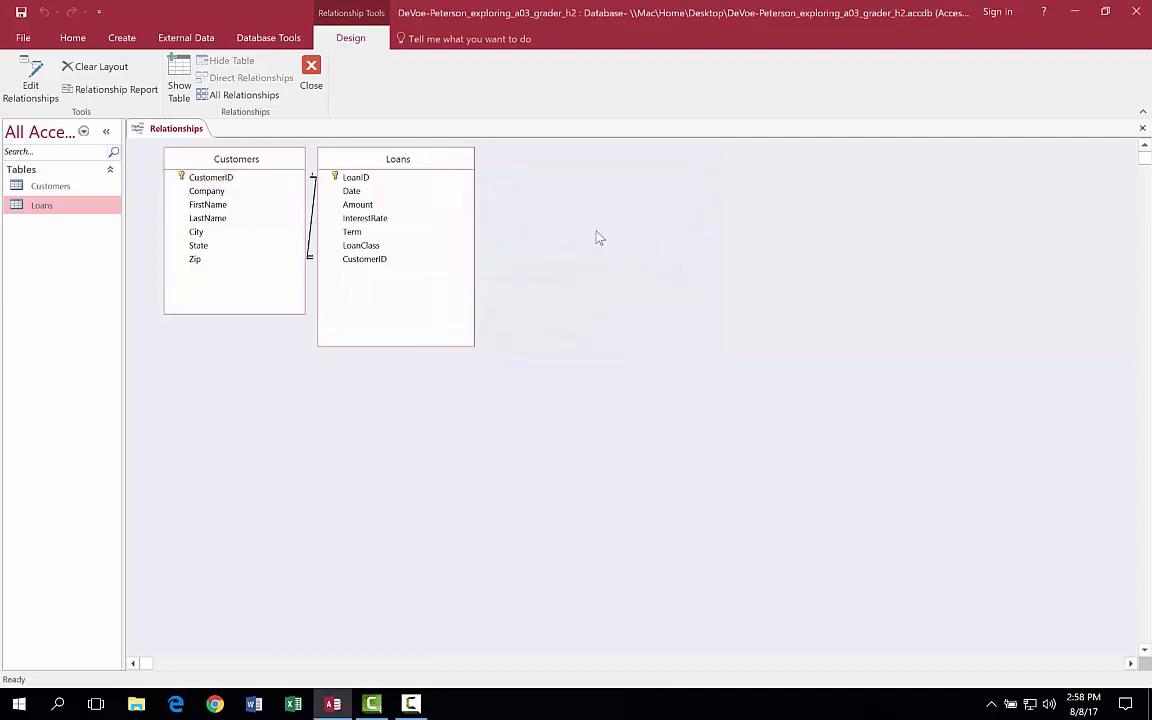
Step: Move the Loans field list farther from Customers, then save and close the relationships layout
{"action": "left_click_drag", "start_coordinate": [397, 157], "coordinate": [435, 168]}
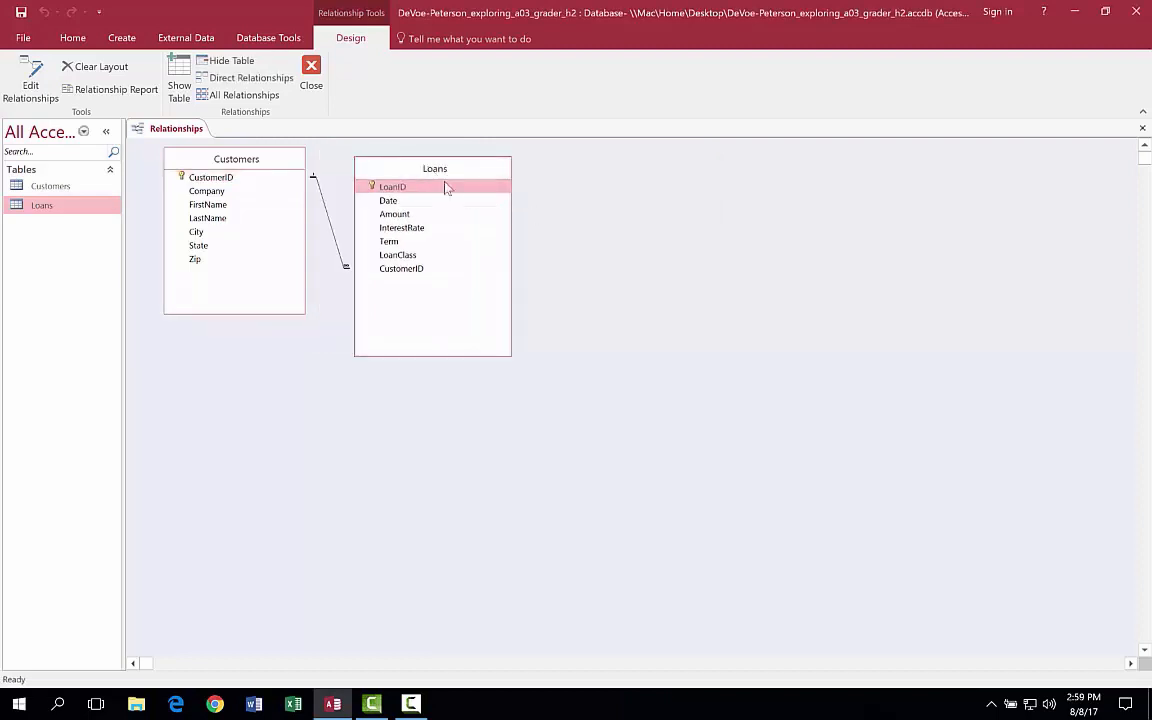
{"action": "right_click", "coordinate": [186, 129]}
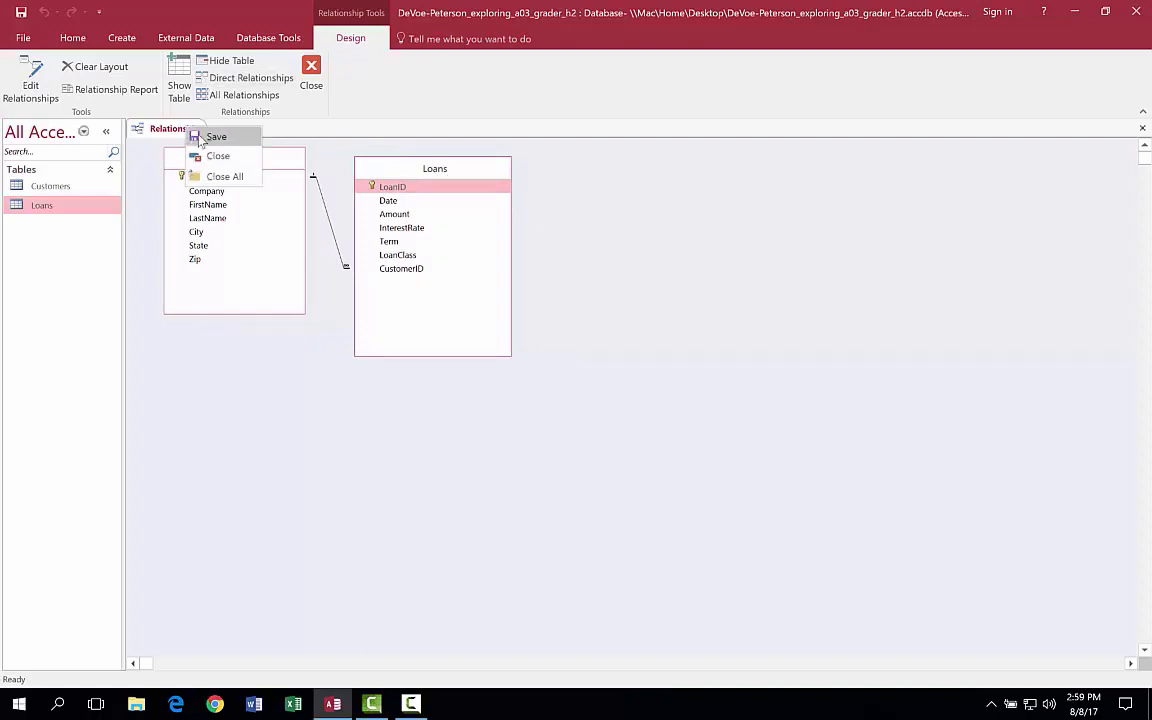
{"action": "left_click", "coordinate": [200, 137]}
{"action": "right_click", "coordinate": [170, 128]}
{"action": "left_click", "coordinate": [205, 155]}
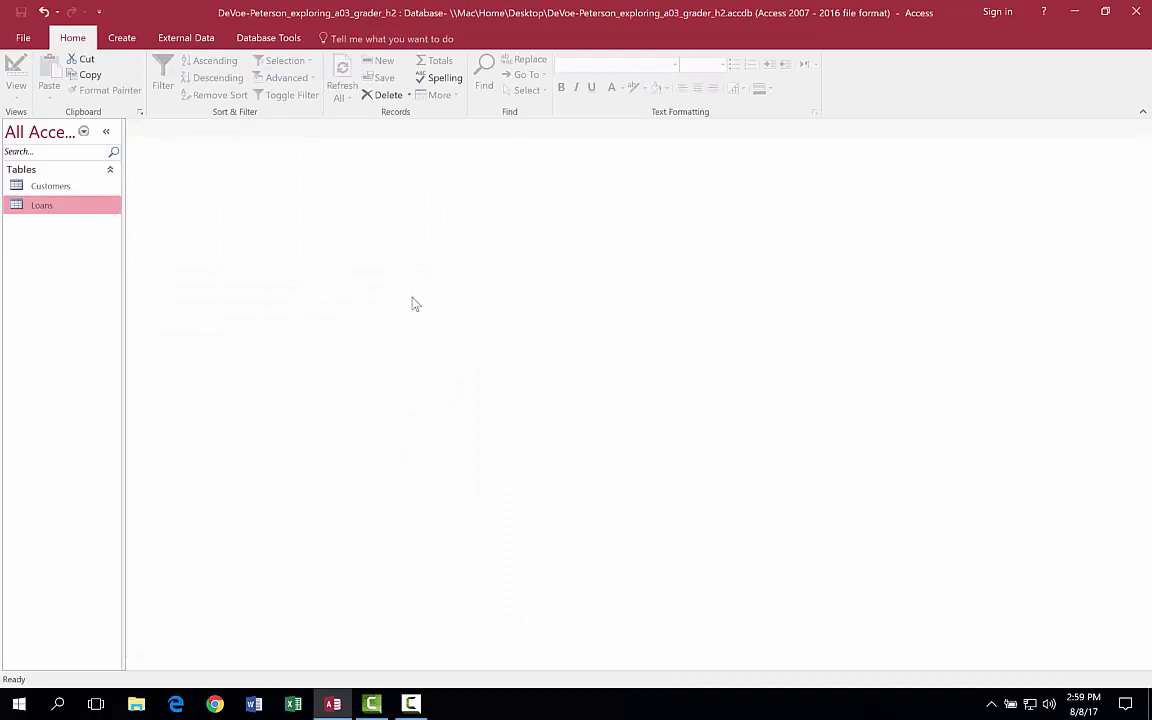
Step: Create a new query in Design view with the Customers and Loans tables and enlarge the Loans field list to fit every field
{"action": "left_click", "coordinate": [112, 39]}
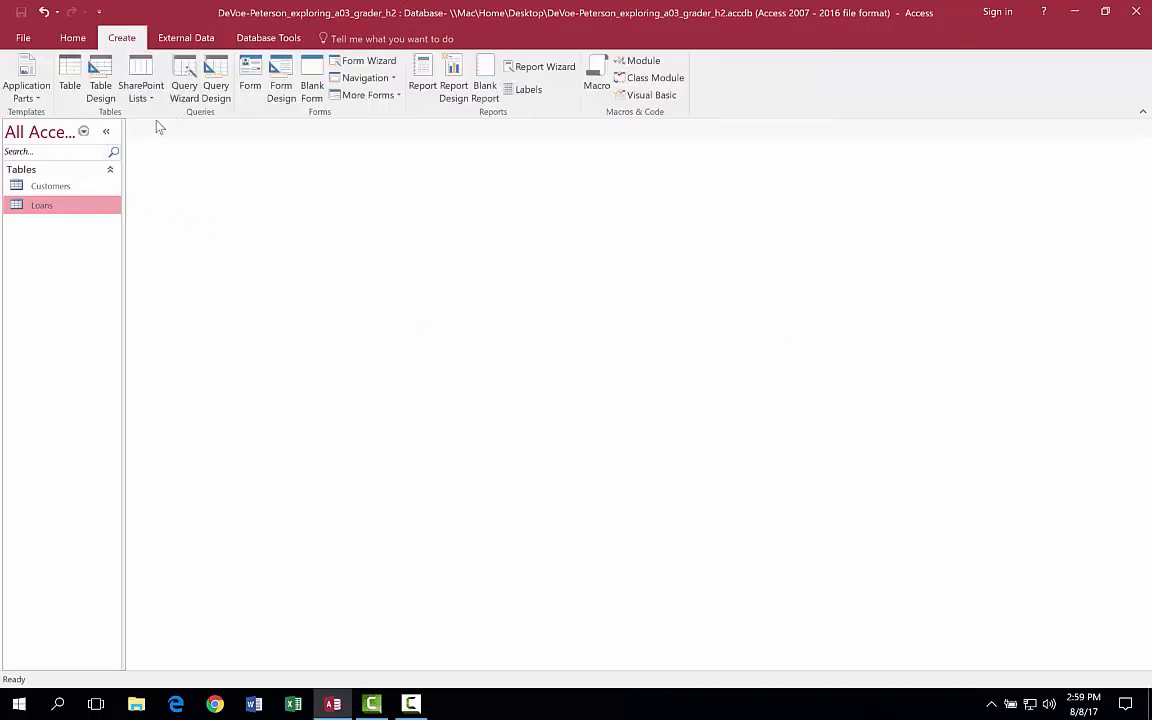
{"action": "left_click", "coordinate": [216, 92]}
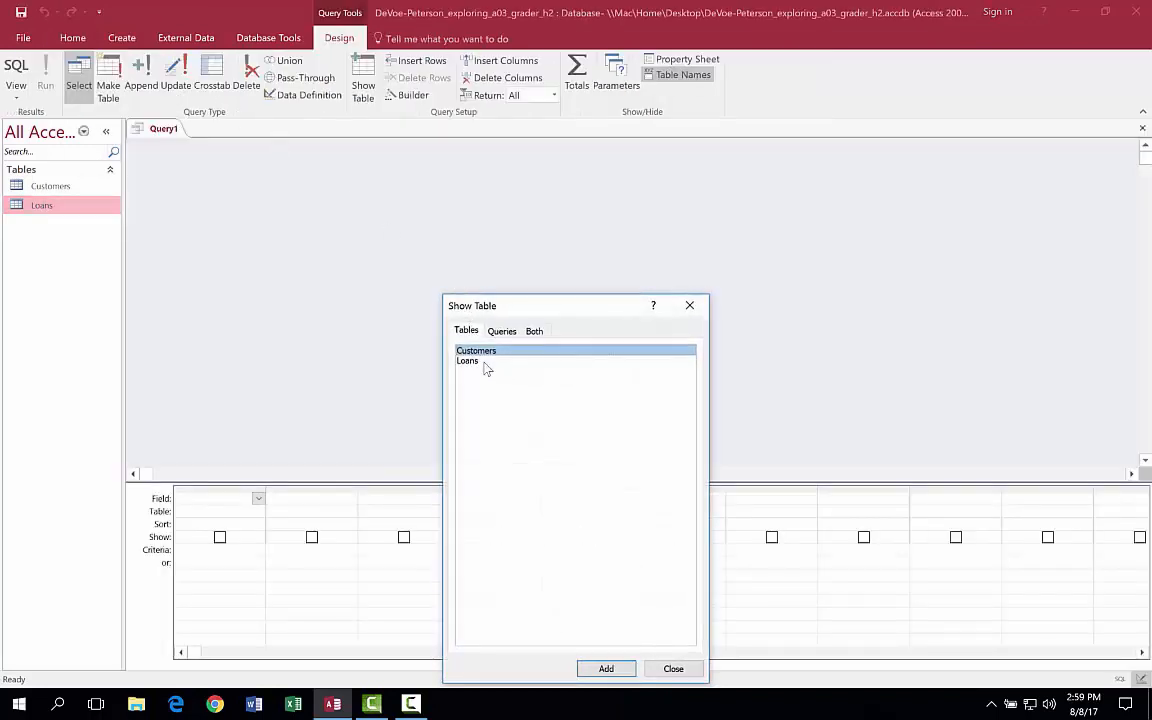
{"action": "left_click", "coordinate": [607, 668]}
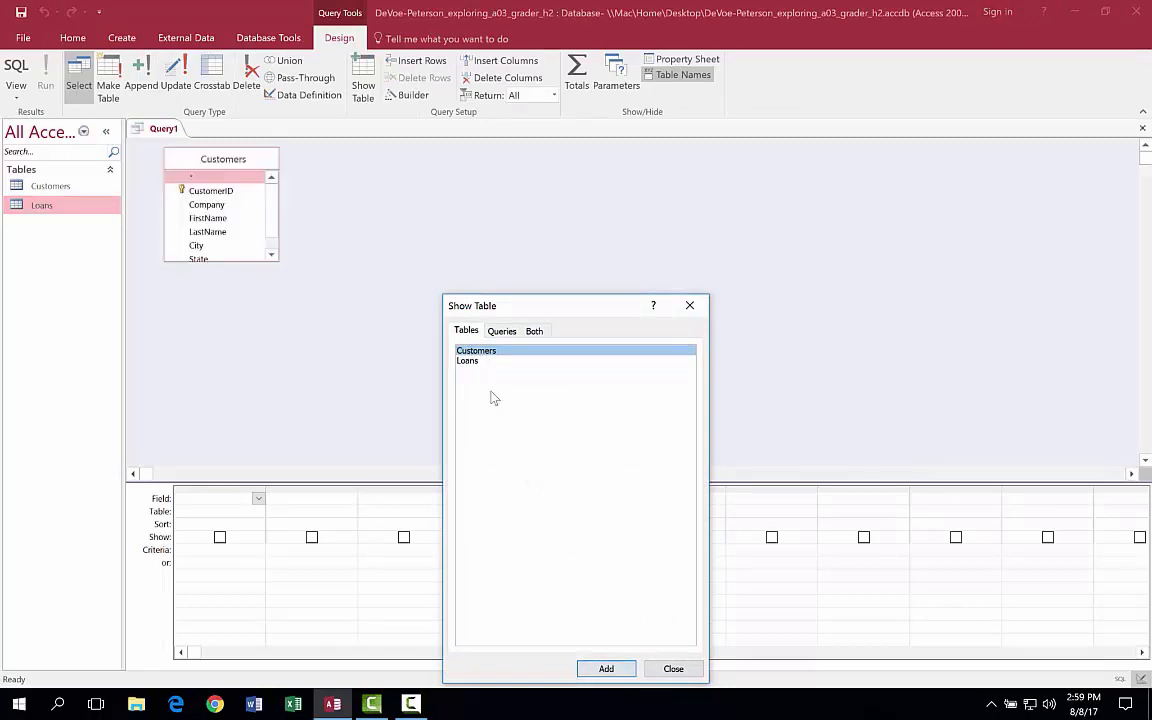
{"action": "left_click", "coordinate": [483, 362]}
{"action": "left_click", "coordinate": [609, 668]}
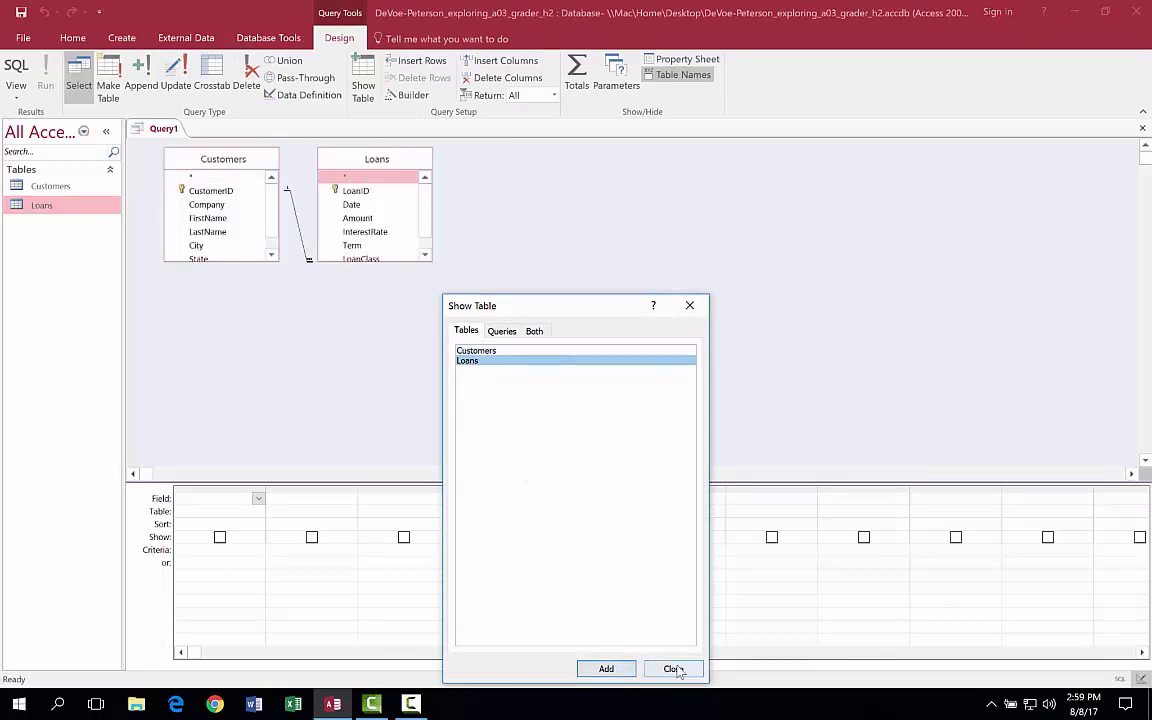
{"action": "left_click", "coordinate": [673, 668]}
{"action": "left_click_drag", "start_coordinate": [432, 262], "coordinate": [472, 326]}
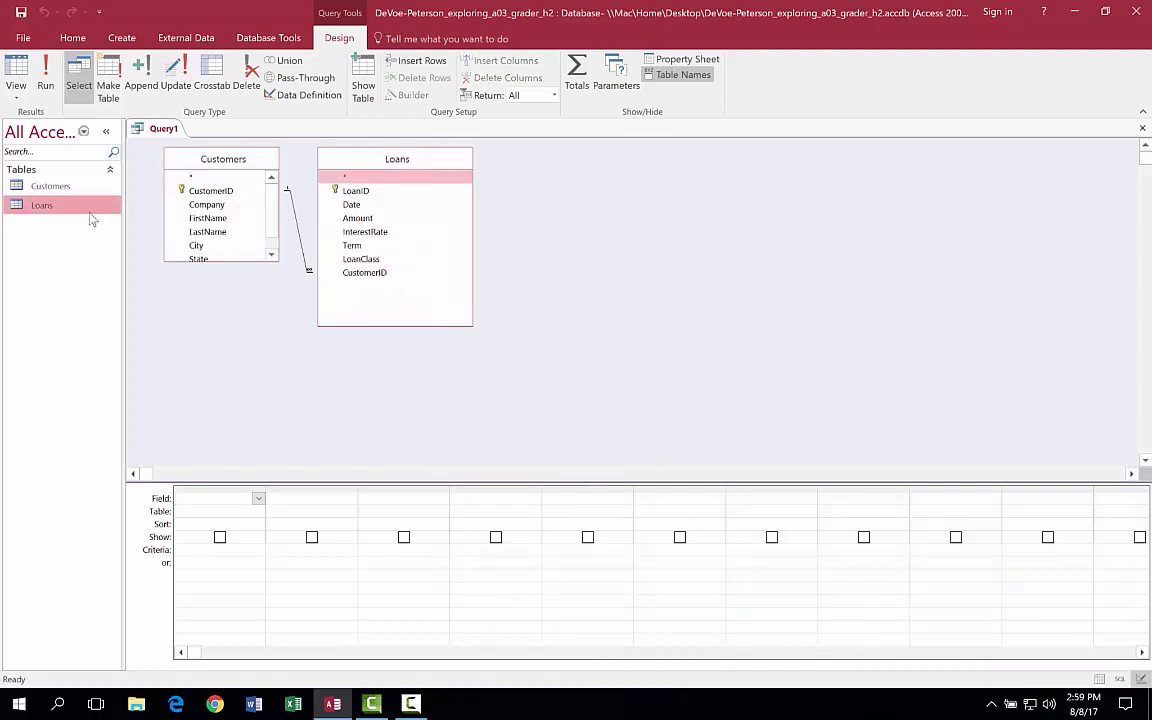
Step: Add Company from Customers and LoanID, Amount, InterestRate, Term and LoanClass from Loans to the query grid
{"action": "double_click", "coordinate": [205, 205]}
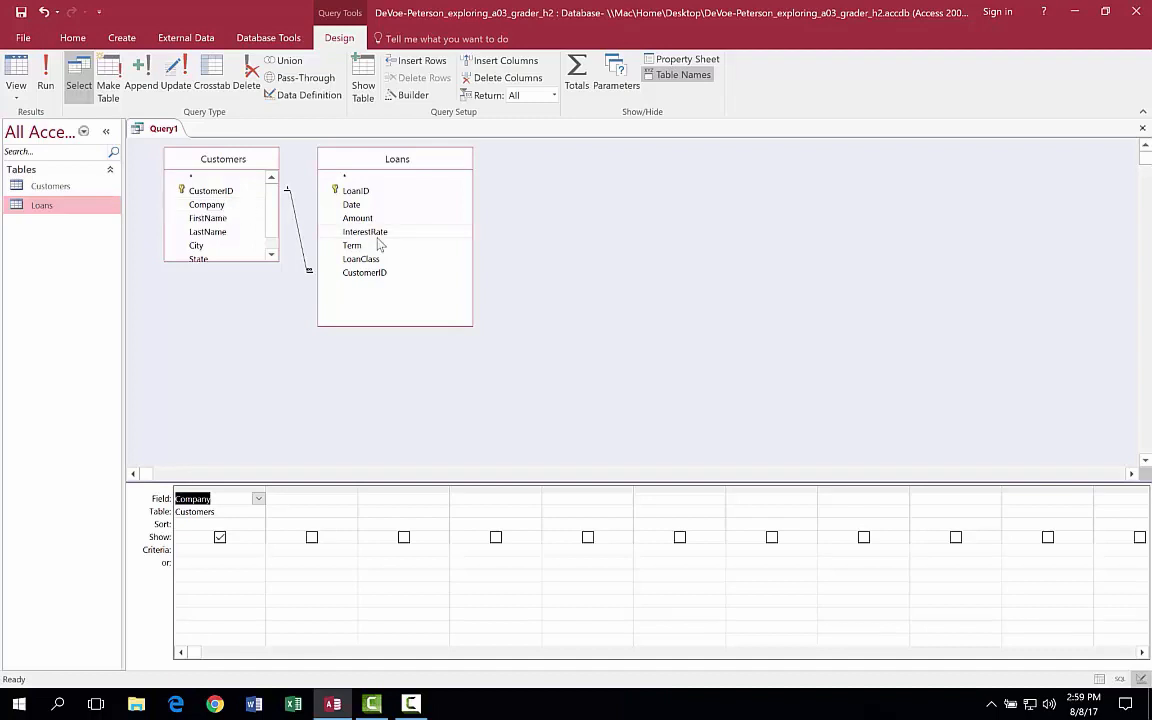
{"action": "double_click", "coordinate": [379, 193]}
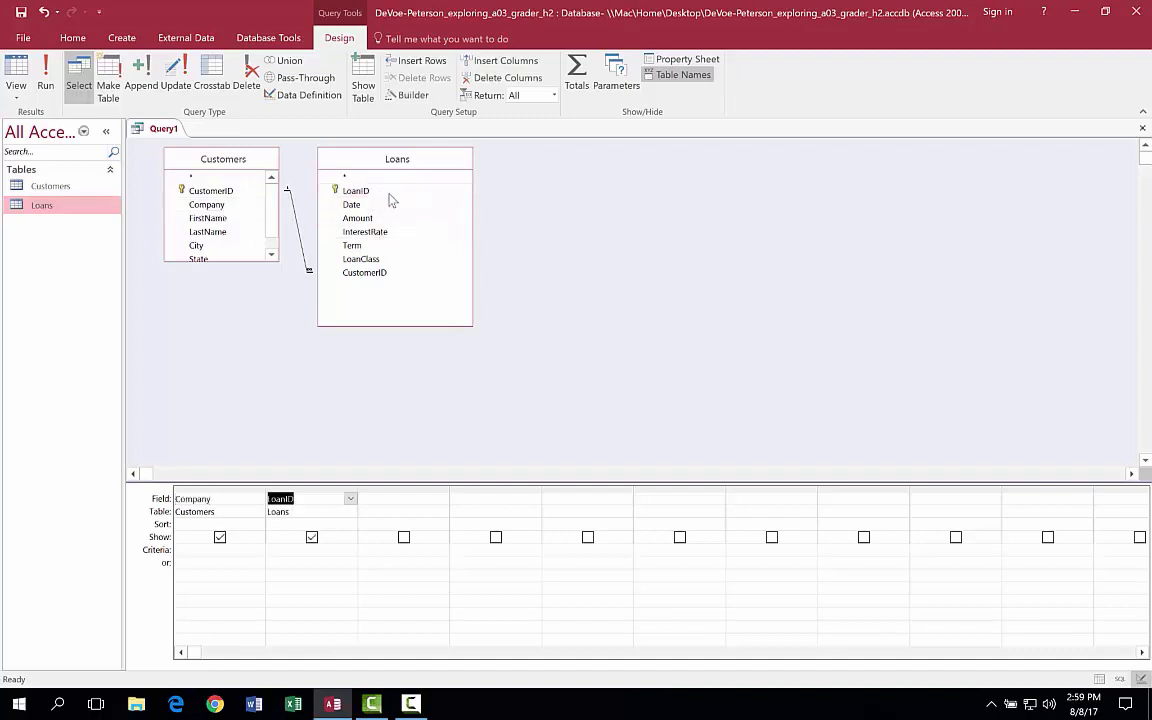
{"action": "double_click", "coordinate": [358, 218]}
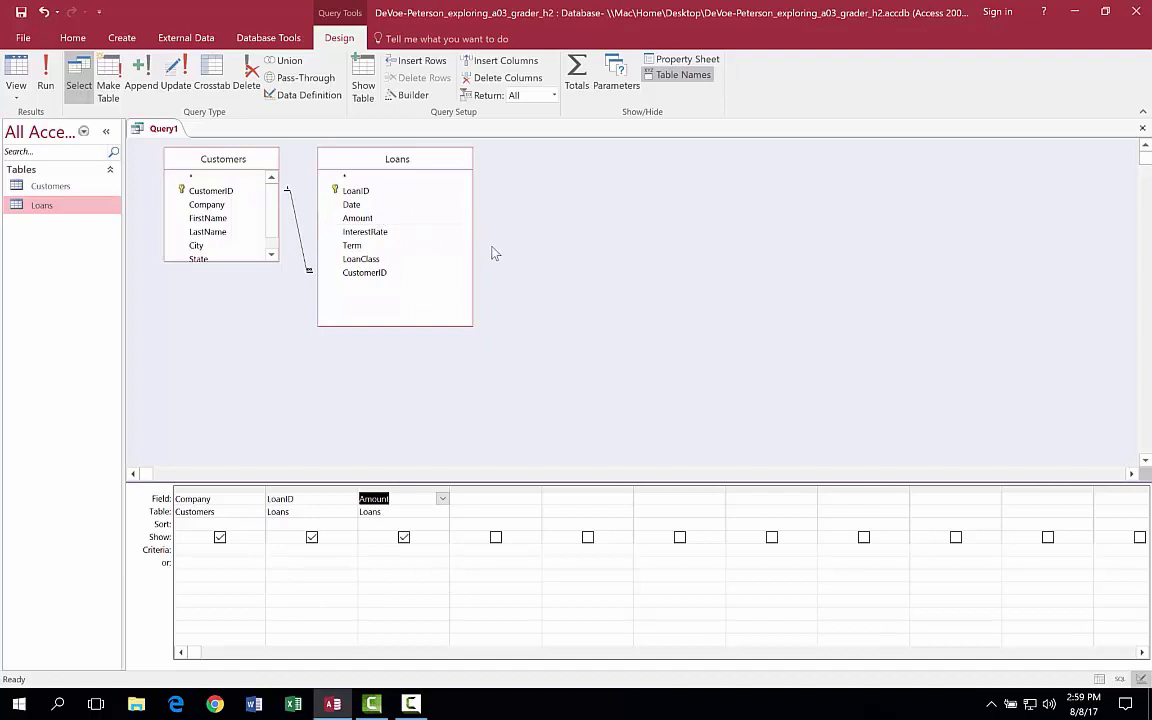
{"action": "double_click", "coordinate": [400, 232]}
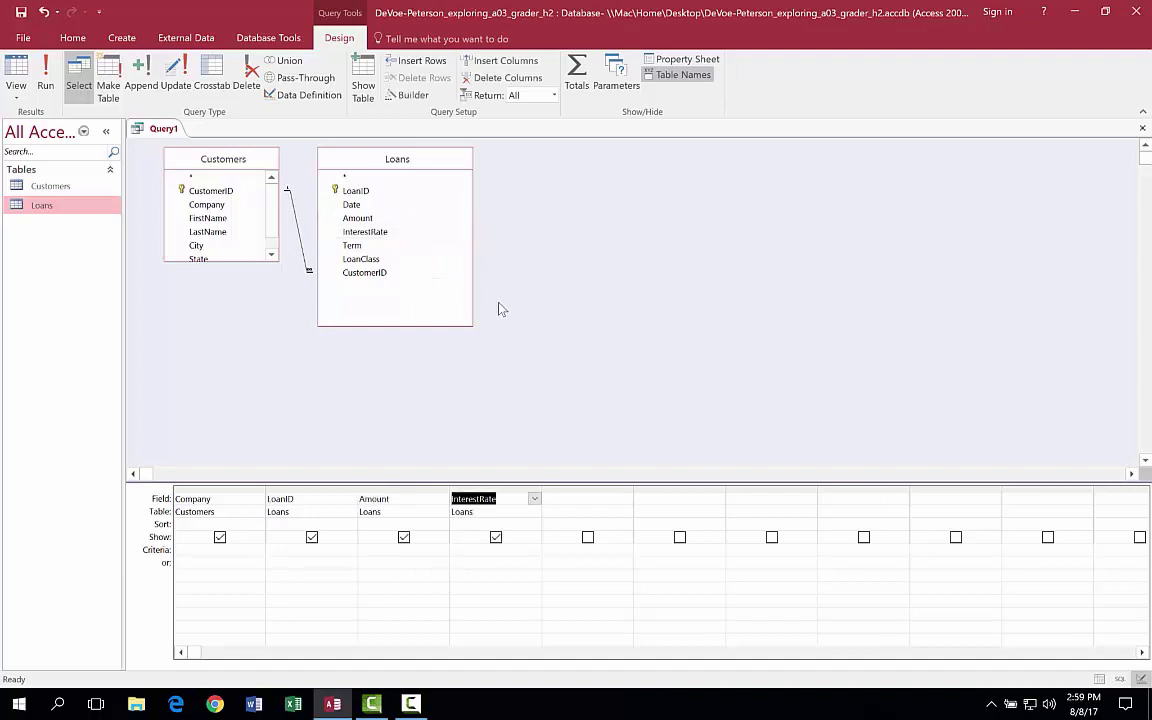
{"action": "left_click", "coordinate": [399, 250]}
{"action": "double_click", "coordinate": [401, 250]}
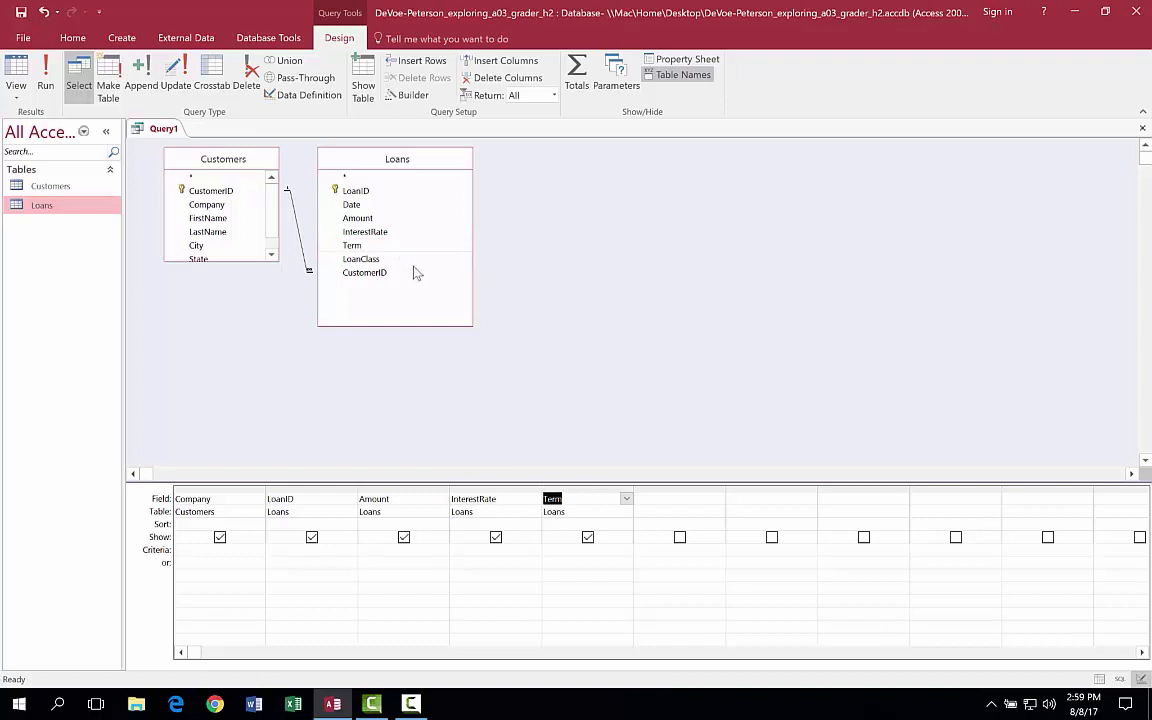
{"action": "double_click", "coordinate": [388, 260]}
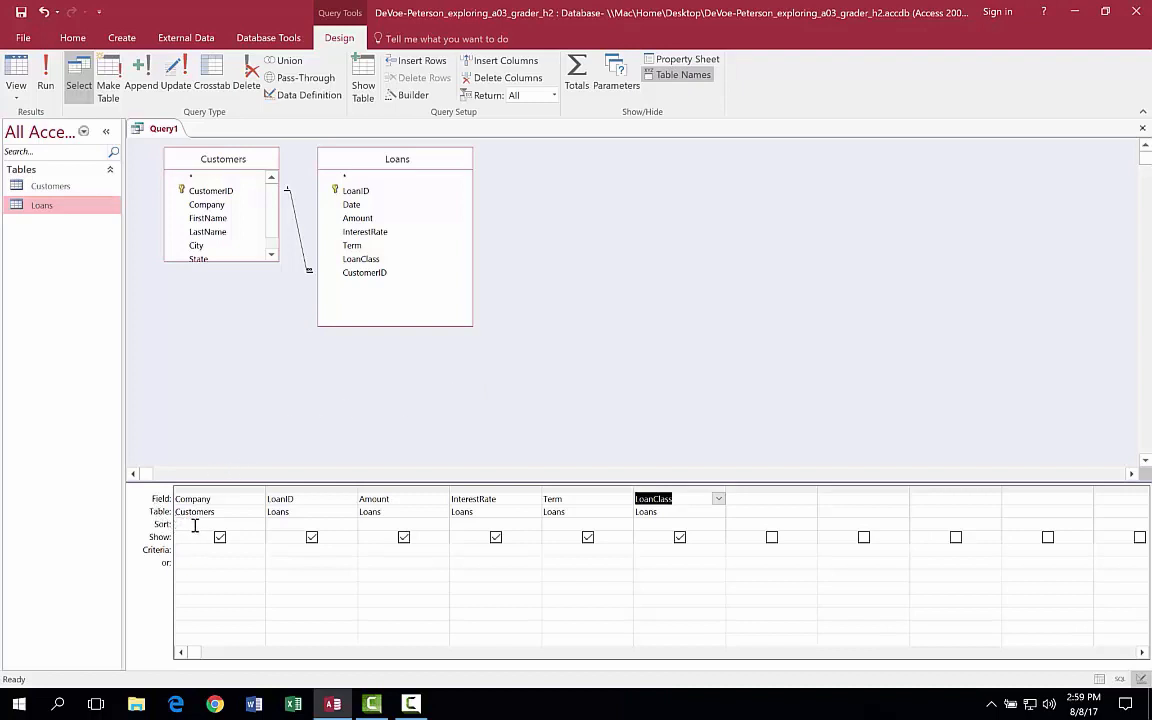
Step: Sort the query by LoanID in ascending order and run it
{"action": "left_click", "coordinate": [290, 525]}
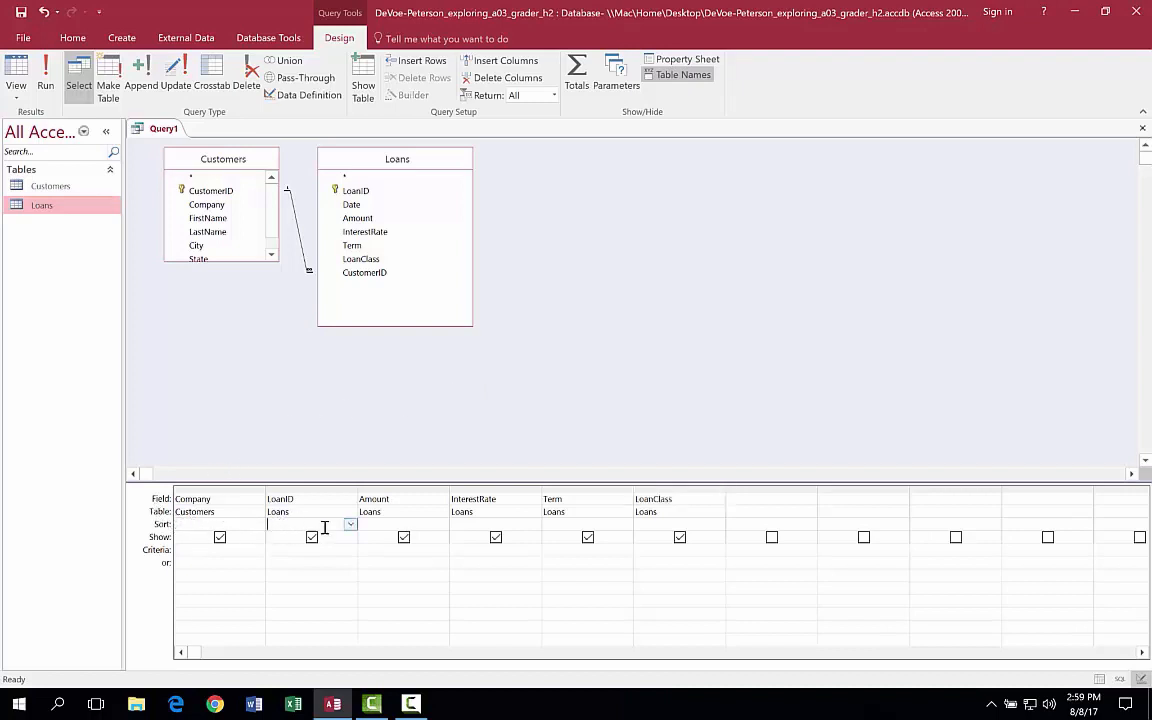
{"action": "left_click", "coordinate": [350, 524]}
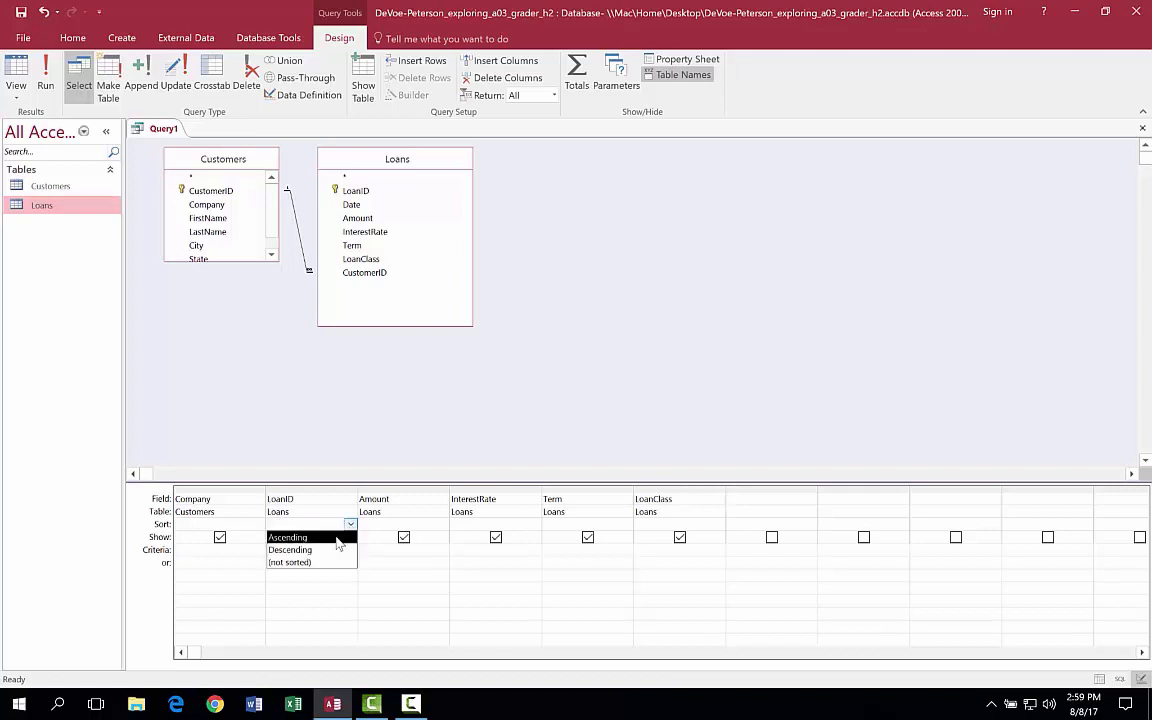
{"action": "left_click", "coordinate": [337, 538]}
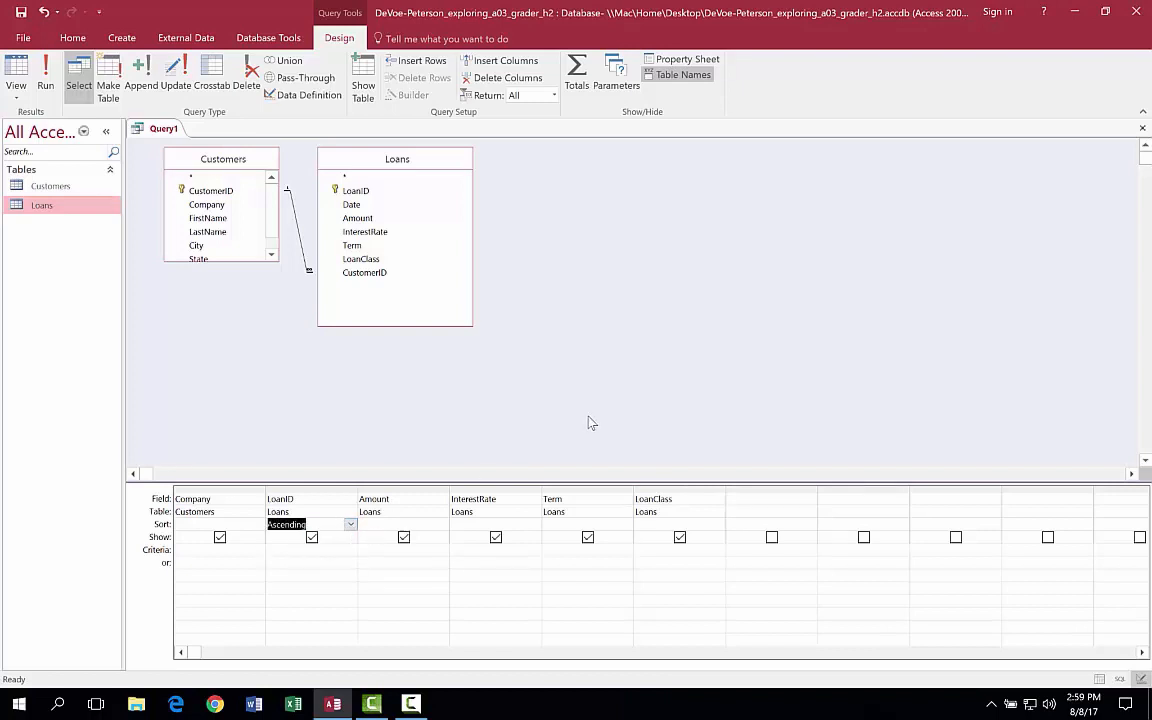
{"action": "left_click", "coordinate": [46, 85]}
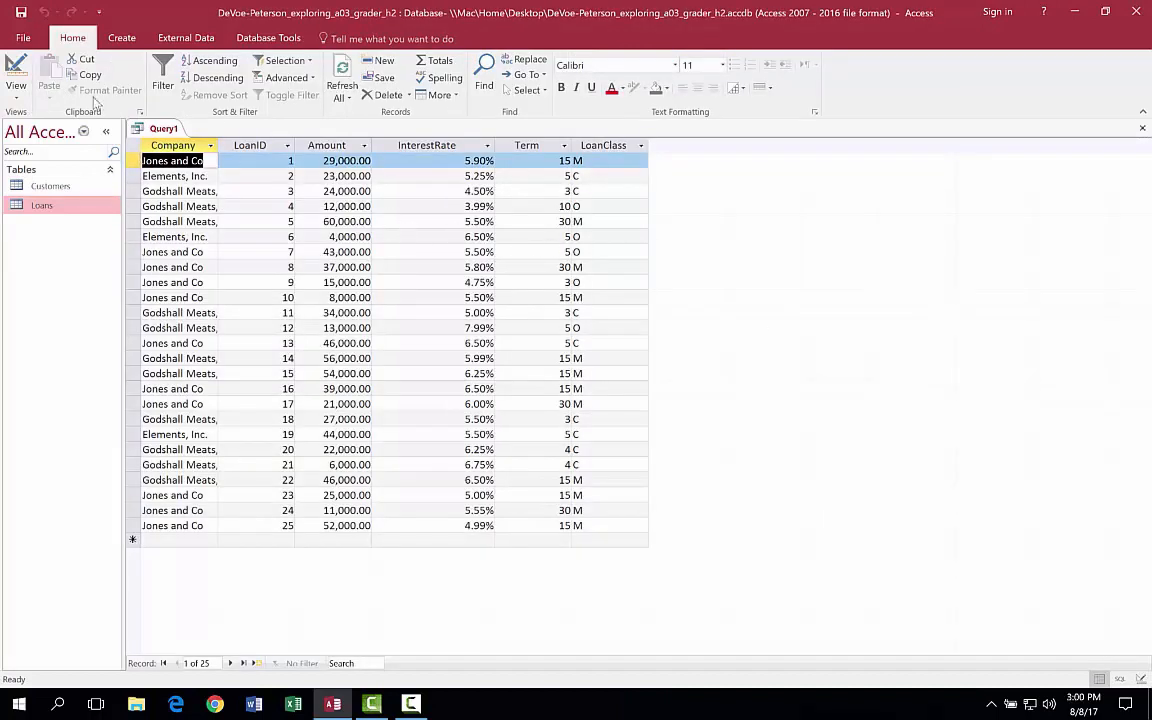
Step: Return the query to Design view and save it as Loan Payments
{"action": "left_click", "coordinate": [15, 98]}
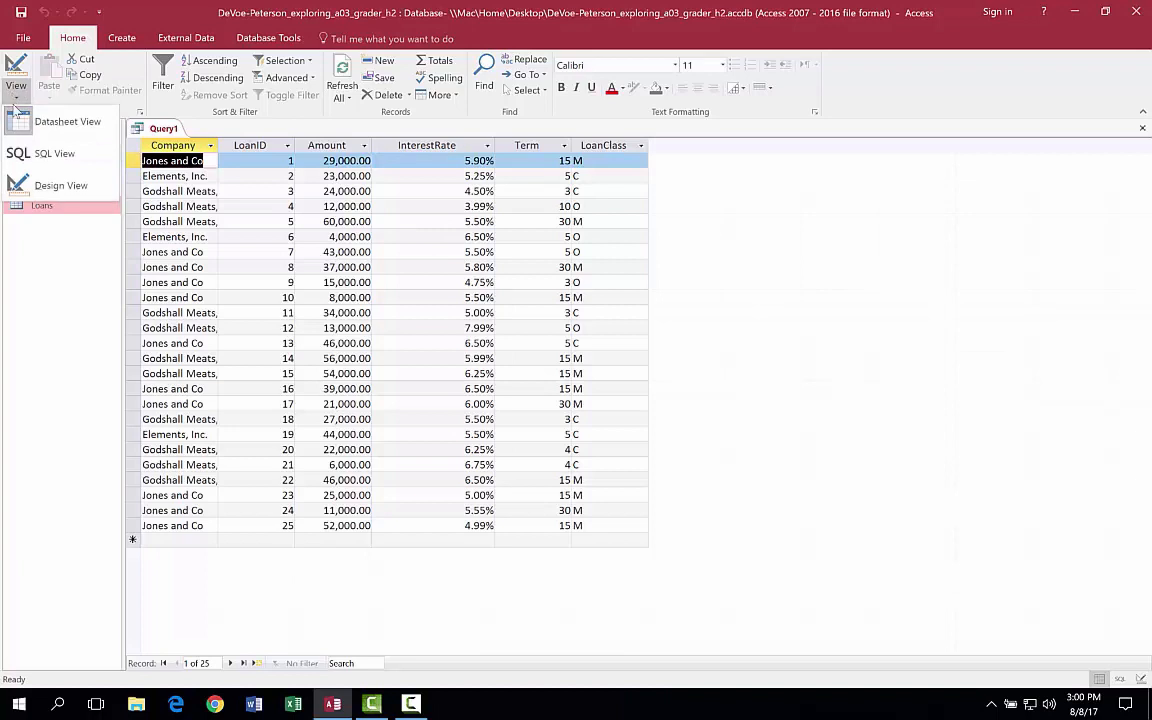
{"action": "left_click", "coordinate": [57, 186]}
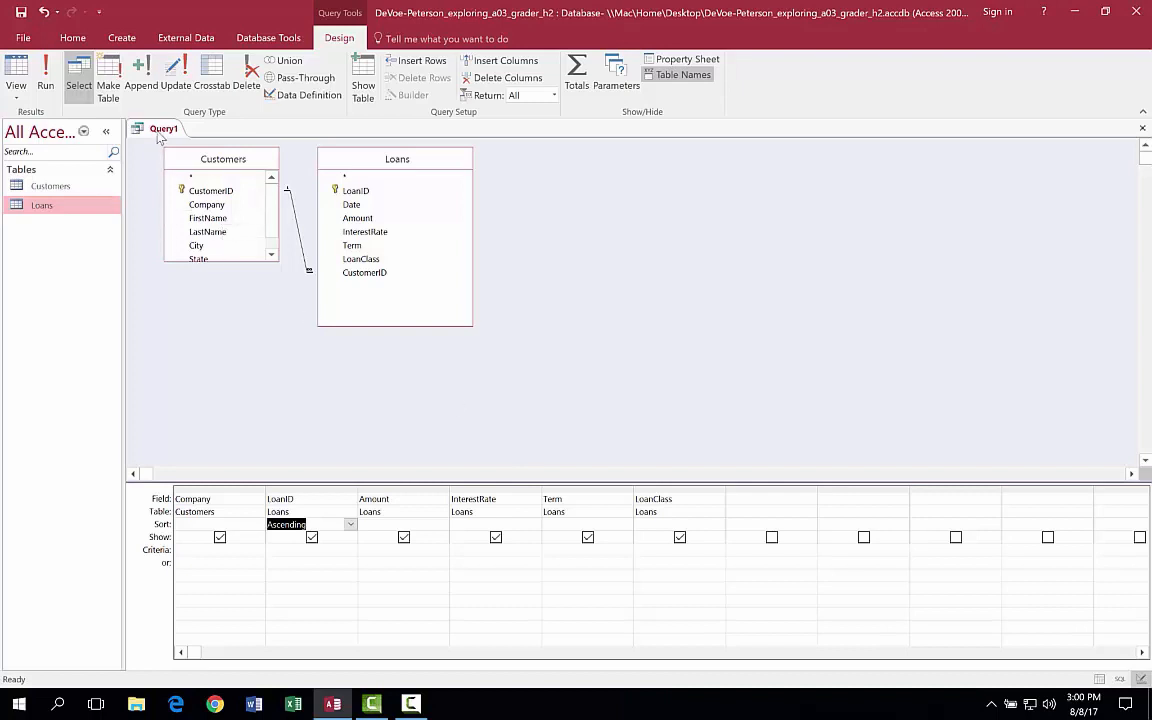
{"action": "right_click", "coordinate": [152, 127]}
{"action": "left_click", "coordinate": [184, 138]}
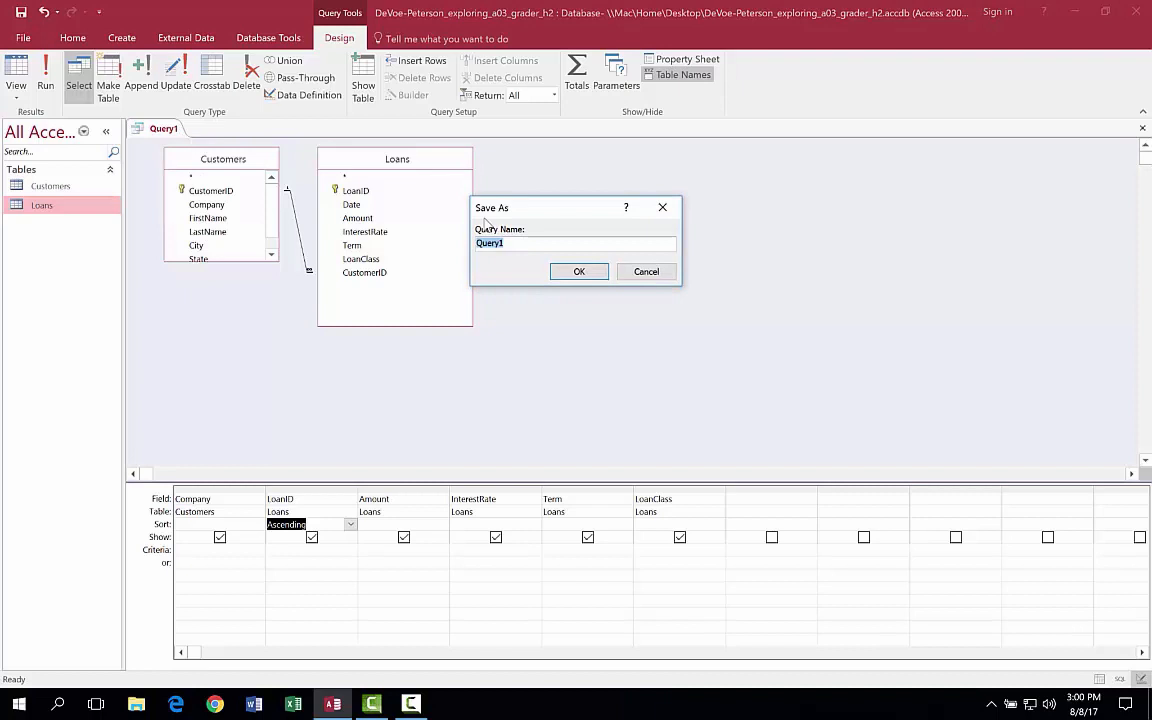
{"action": "type", "text": "Loan Payments"}
{"action": "left_click", "coordinate": [580, 273]}
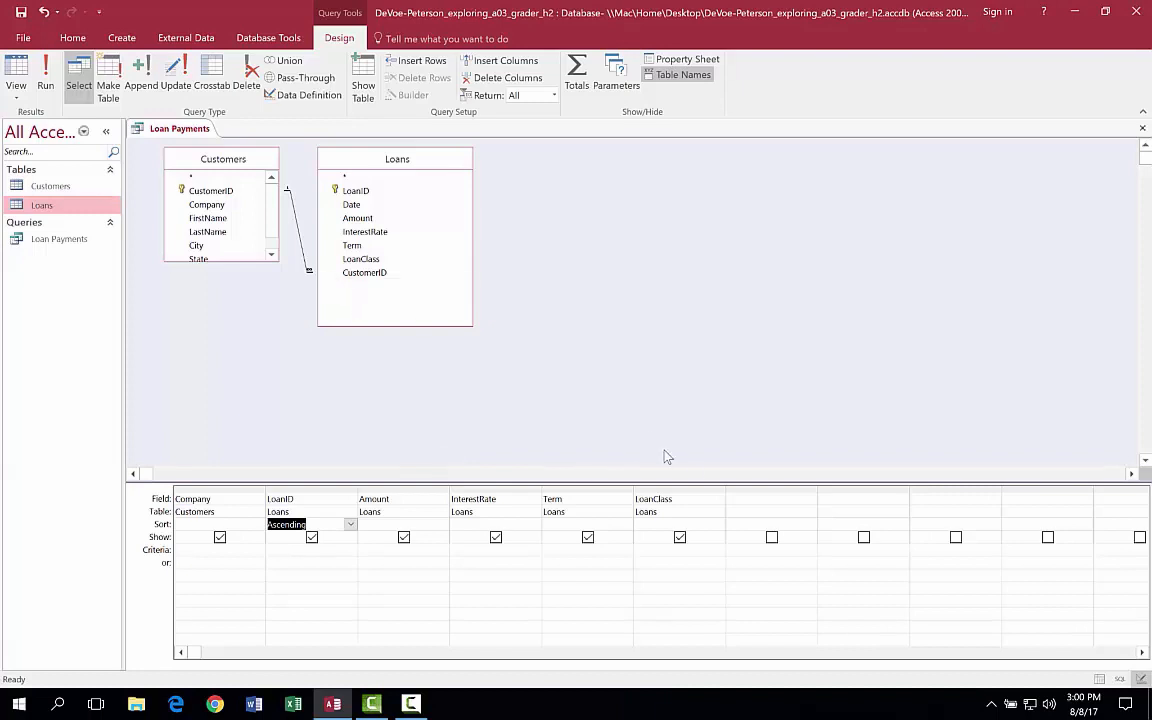
Step: Build an expression in the first empty query column and insert the built-in financial function Pmt
{"action": "left_click", "coordinate": [753, 497]}
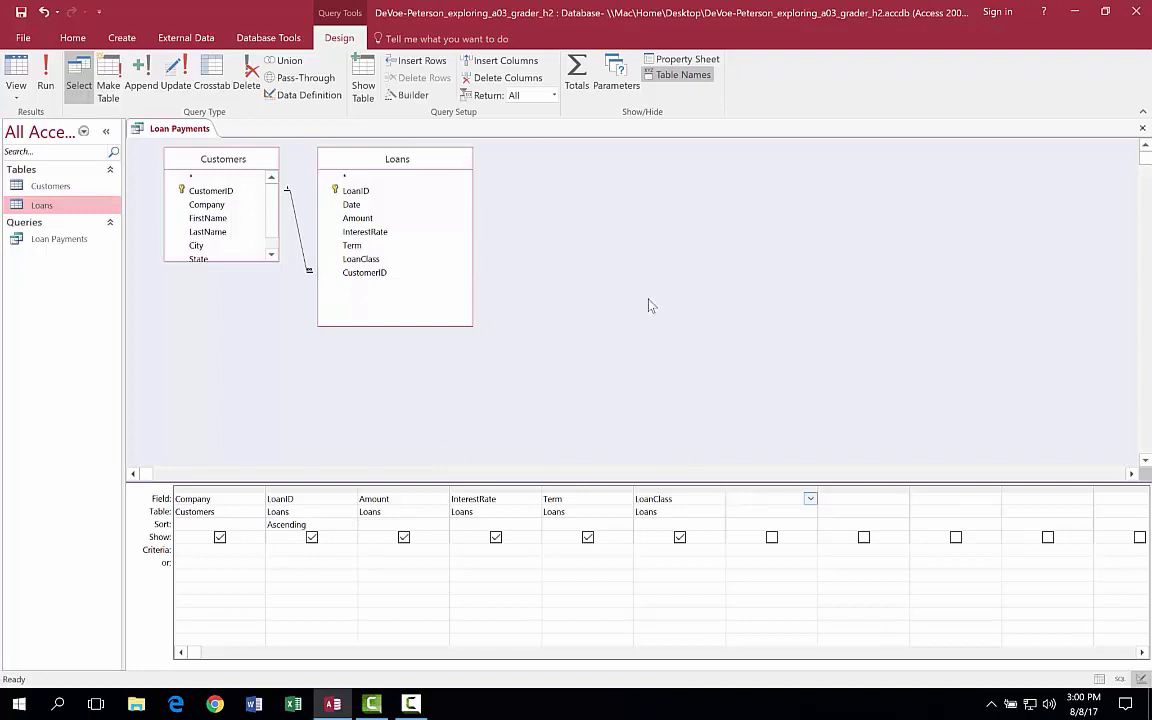
{"action": "left_click", "coordinate": [405, 95]}
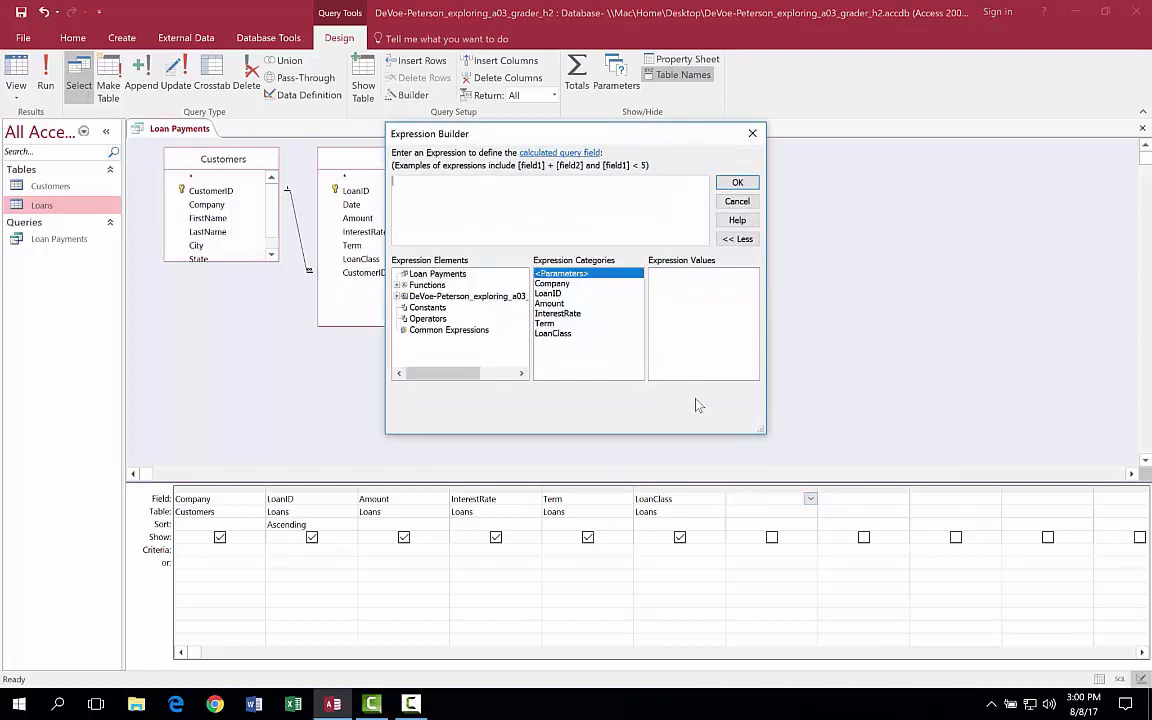
{"action": "left_click", "coordinate": [398, 286]}
{"action": "left_click", "coordinate": [450, 296]}
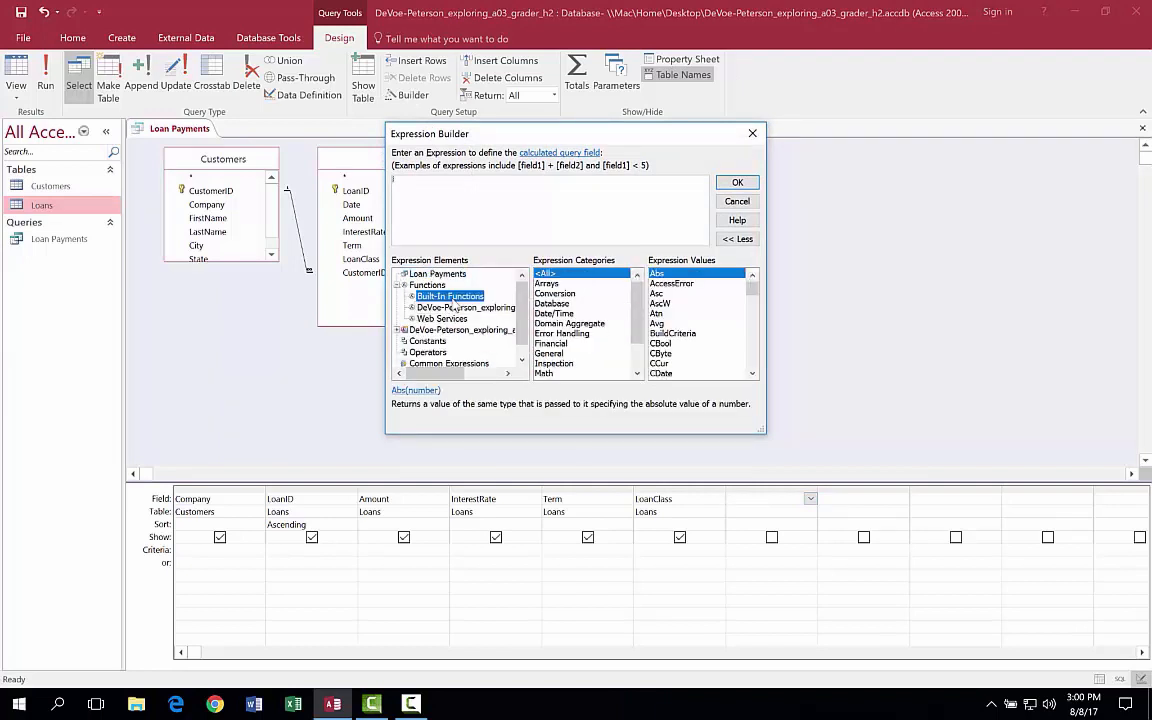
{"action": "left_click", "coordinate": [552, 344]}
{"action": "double_click", "coordinate": [659, 343]}
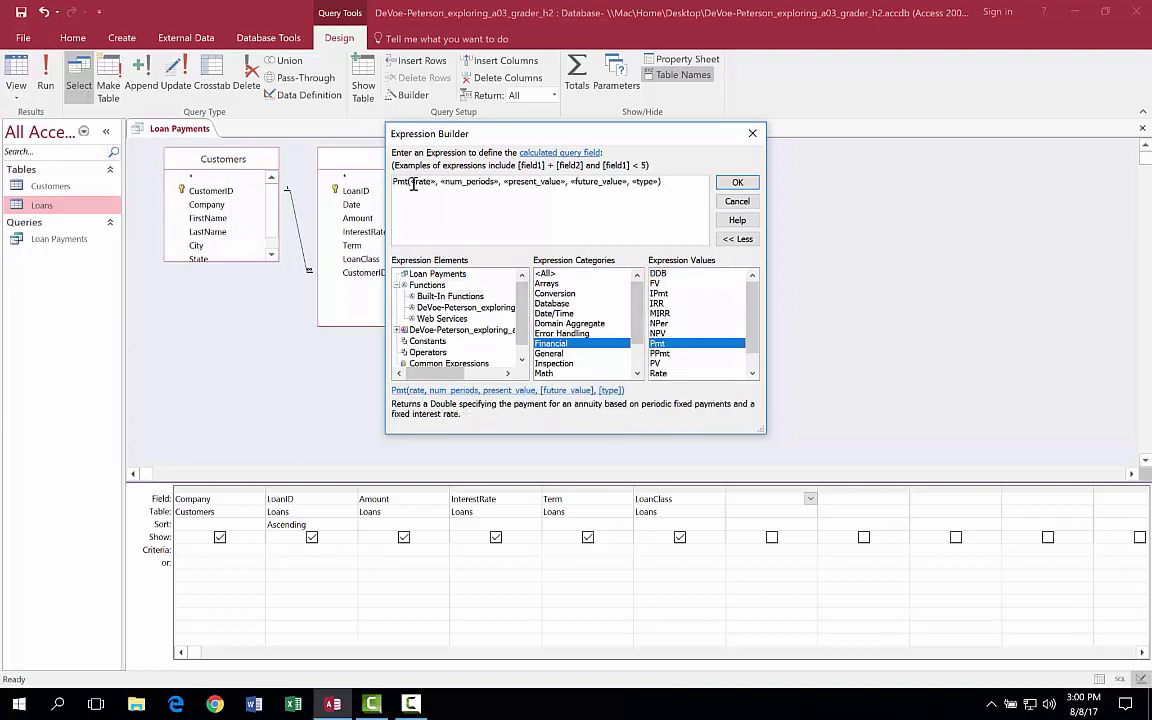
Step: Replace the Pmt function's rate, num_periods and present_value arguments with the InterestRate, Term and Amount fields
{"action": "left_click", "coordinate": [428, 183]}
{"action": "left_click", "coordinate": [412, 274]}
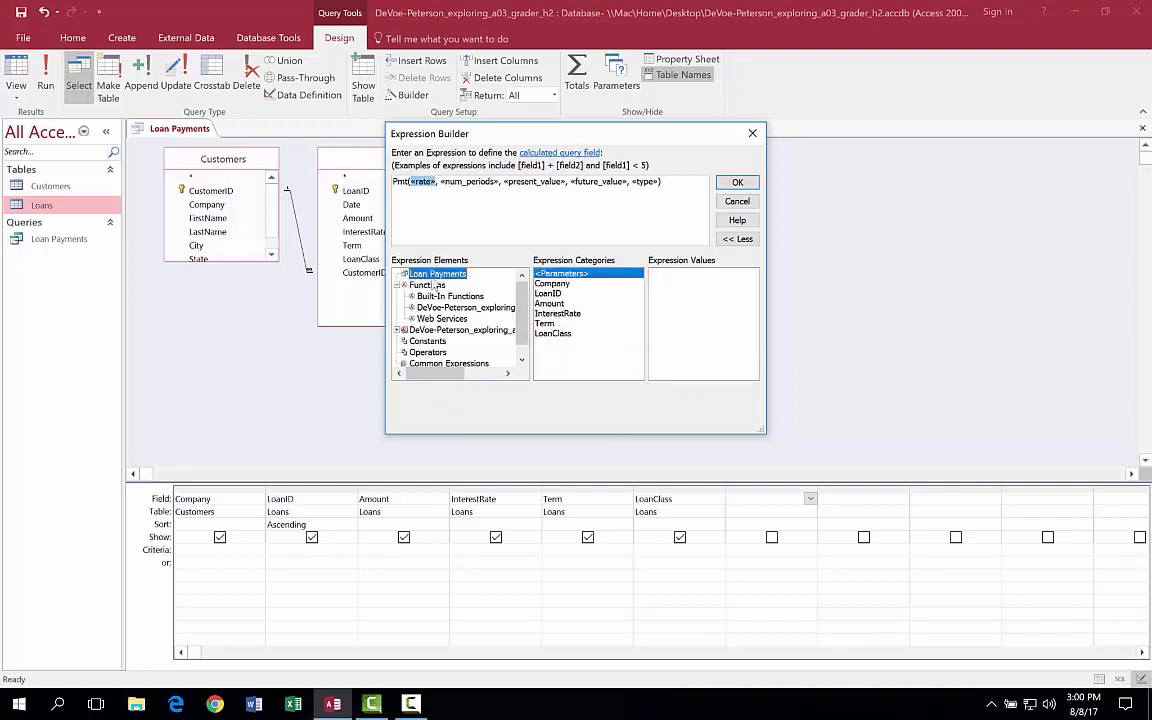
{"action": "left_click", "coordinate": [560, 315]}
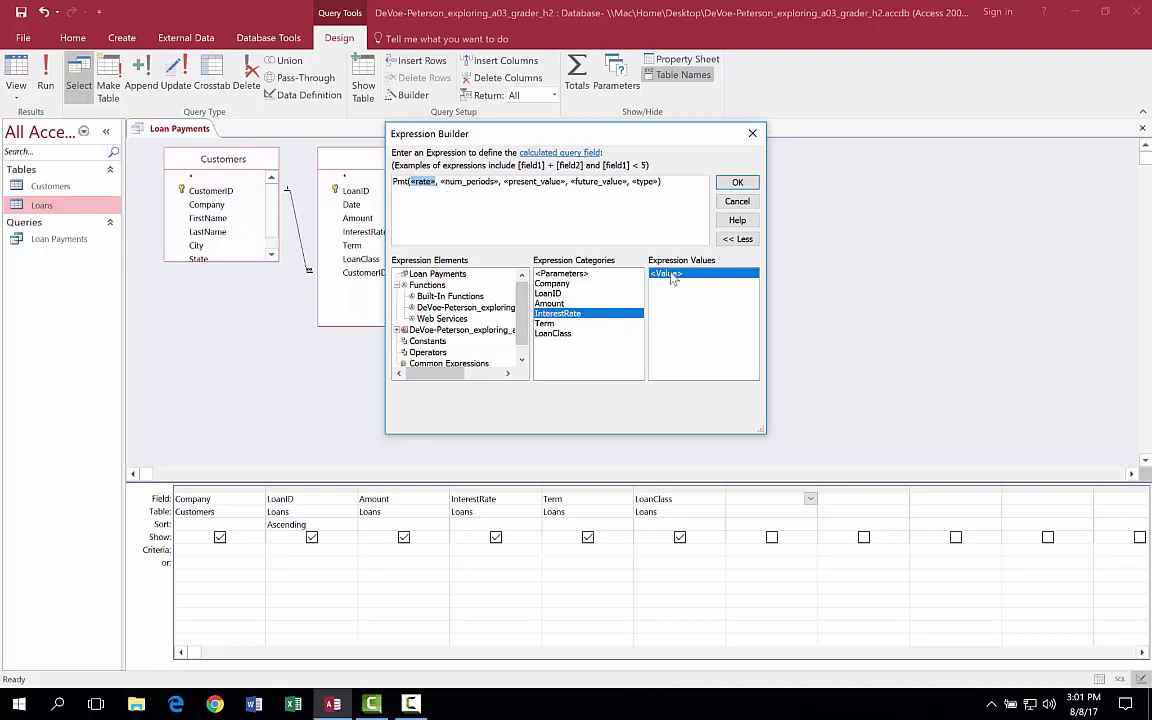
{"action": "double_click", "coordinate": [672, 275]}
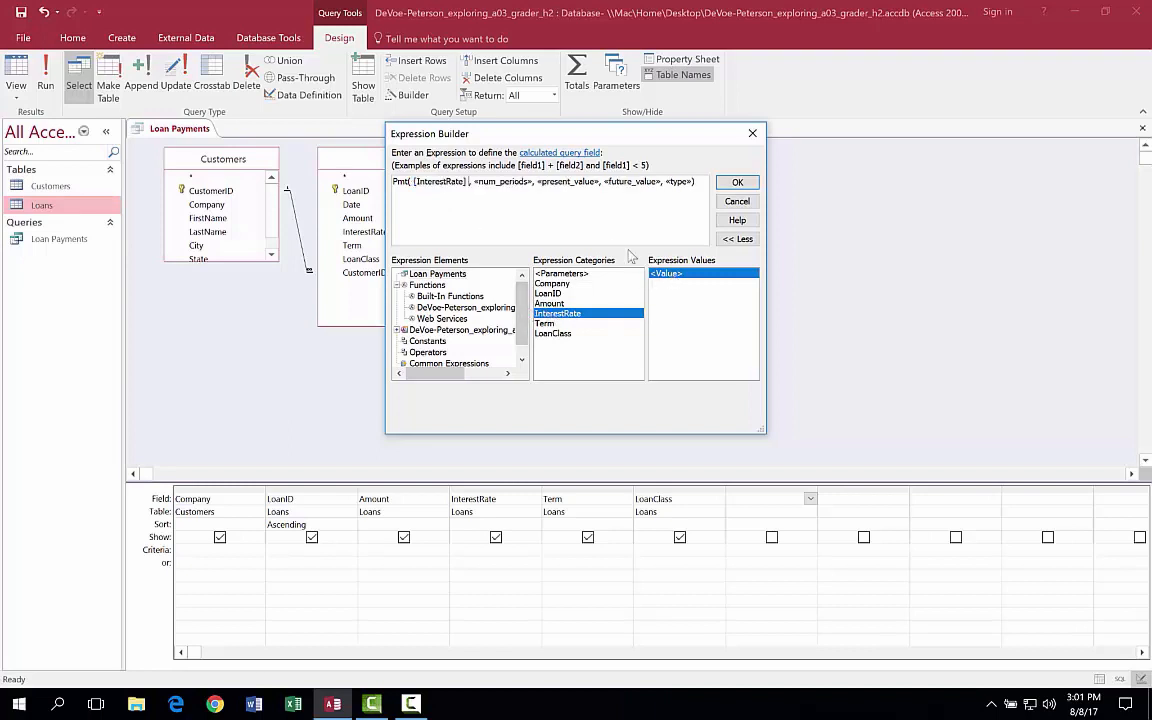
{"action": "left_click", "coordinate": [476, 181]}
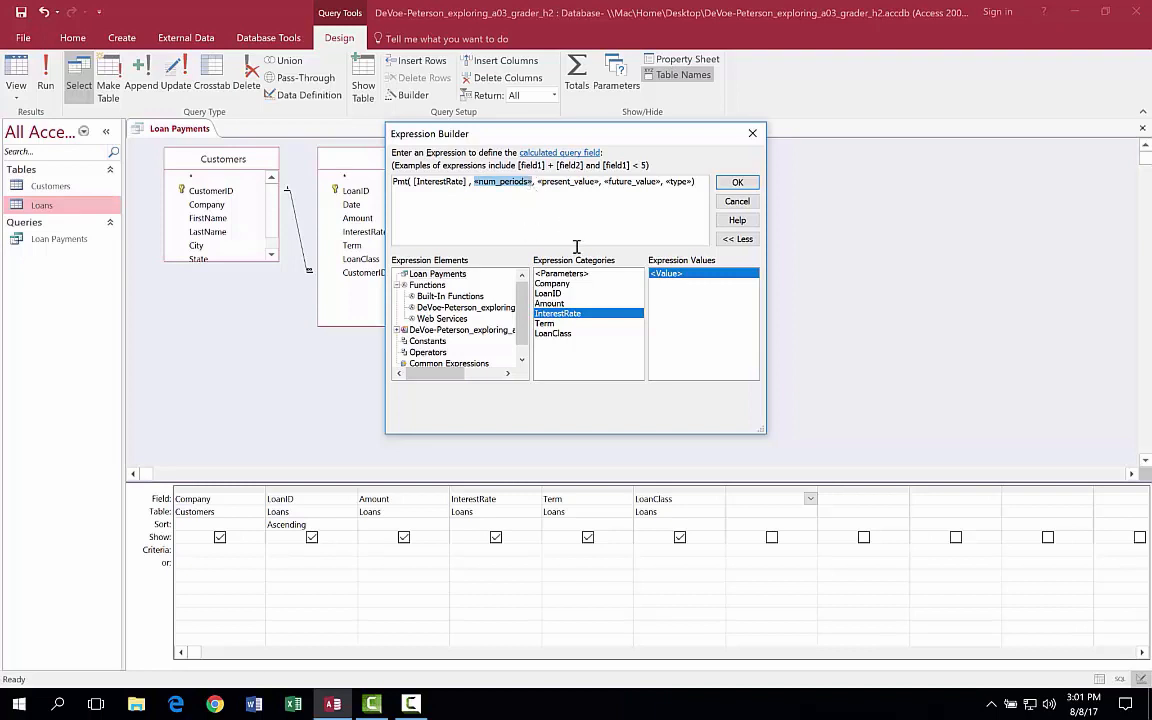
{"action": "left_click", "coordinate": [548, 323]}
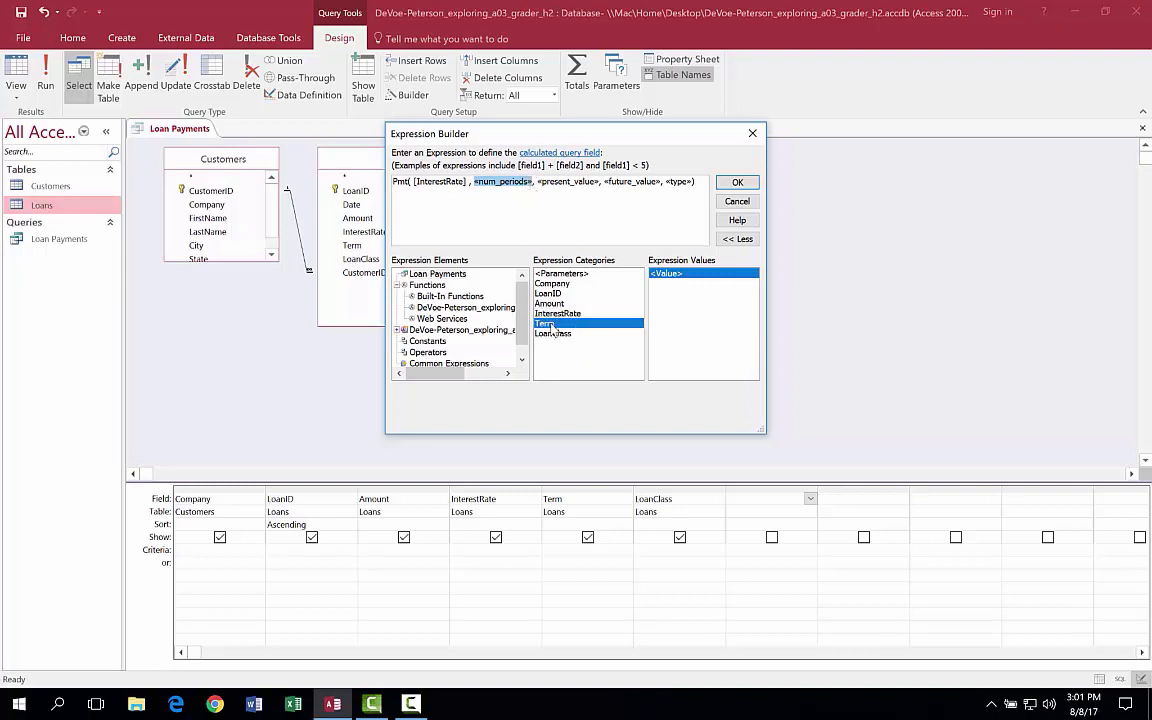
{"action": "double_click", "coordinate": [668, 274]}
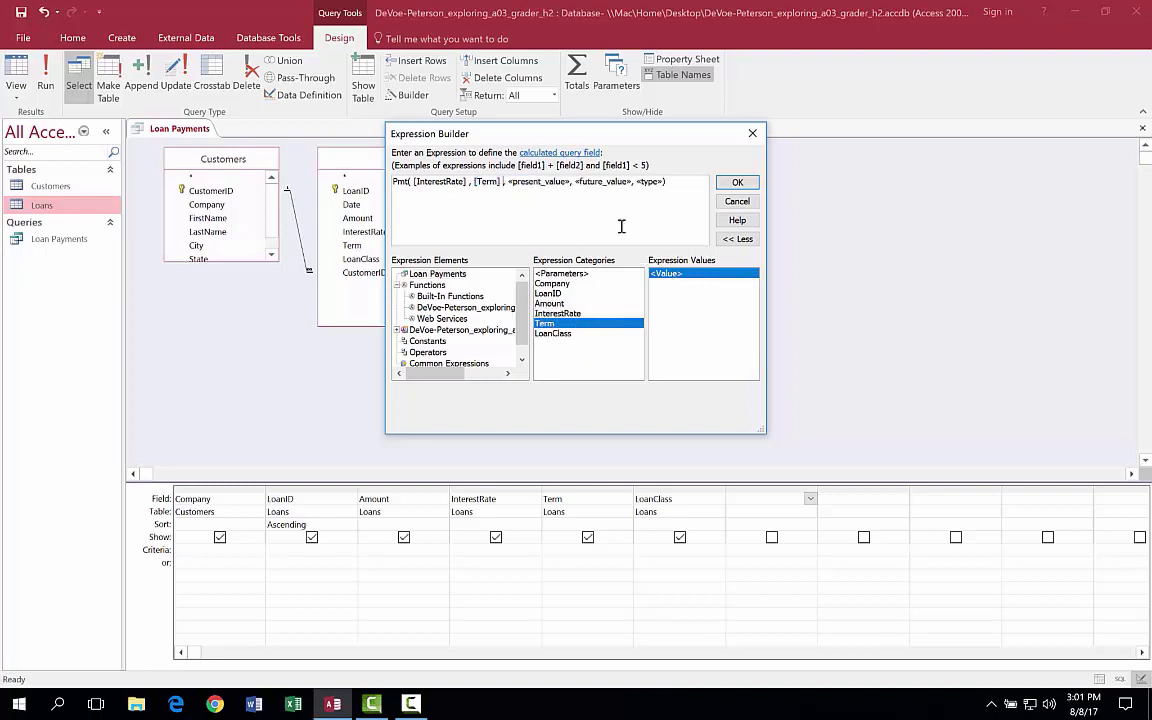
{"action": "left_click_drag", "start_coordinate": [508, 181], "coordinate": [570, 181]}
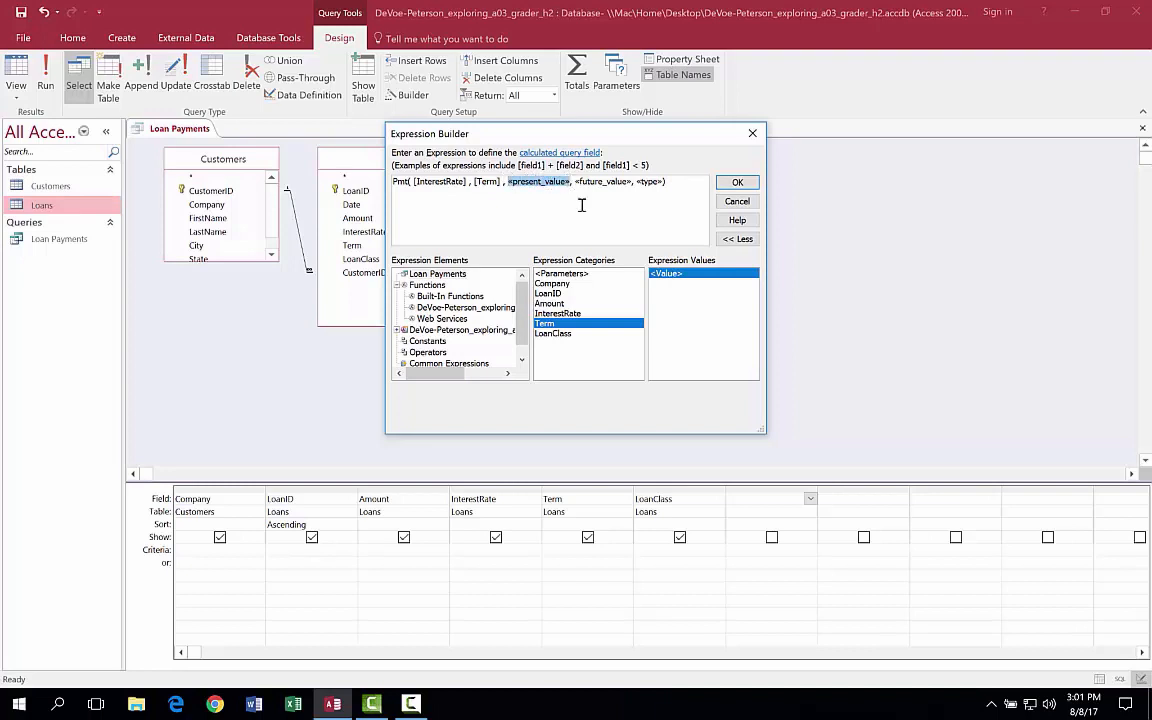
{"action": "double_click", "coordinate": [566, 303]}
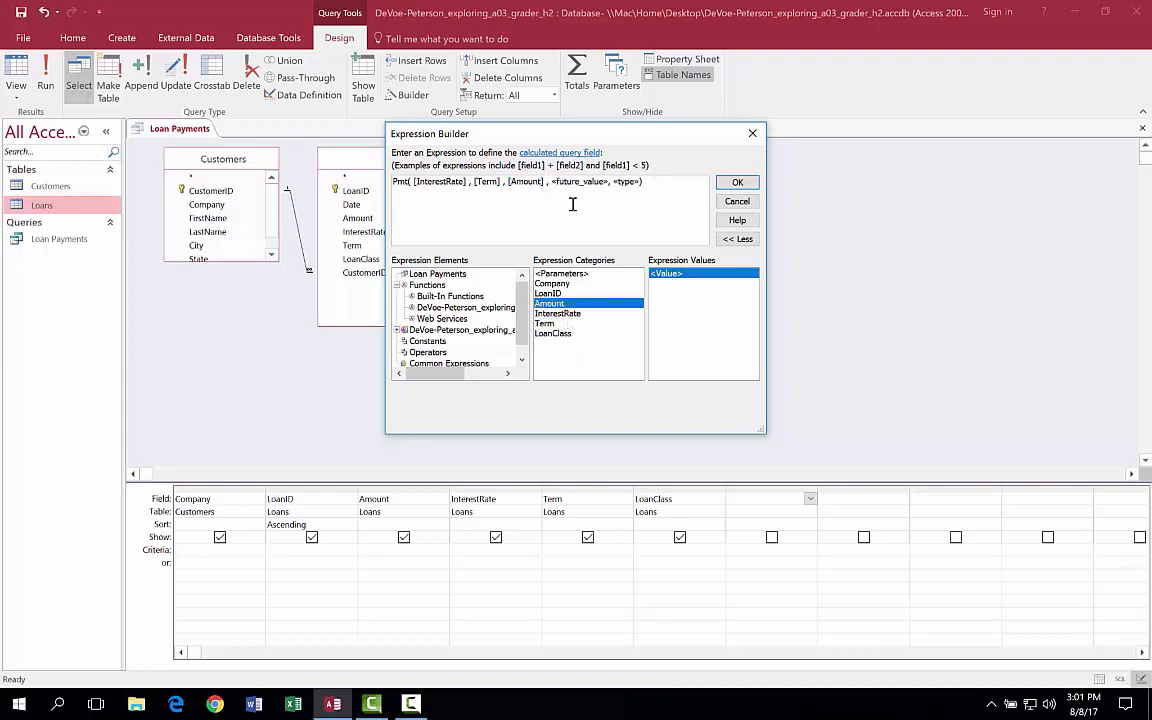
Step: Set the Pmt function's future_value and type arguments to 0 and name the calculated field Payment
{"action": "left_click_drag", "start_coordinate": [552, 181], "coordinate": [607, 184]}
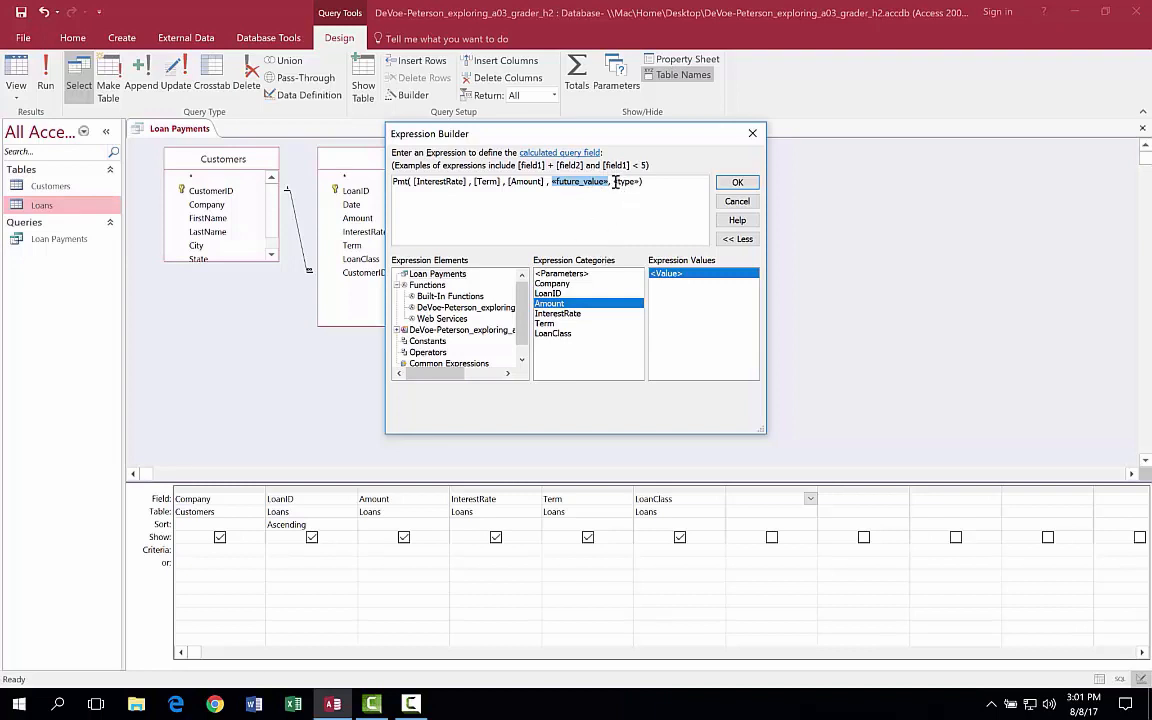
{"action": "type", "text": "0"}
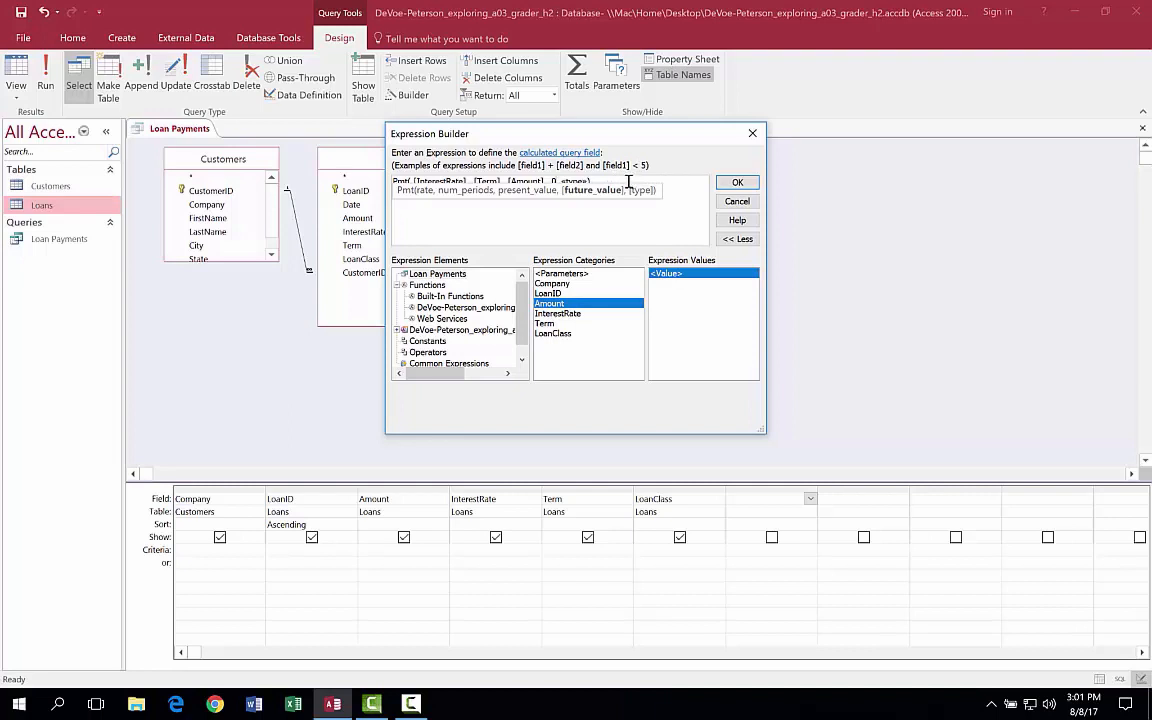
{"action": "key", "text": "Return"}
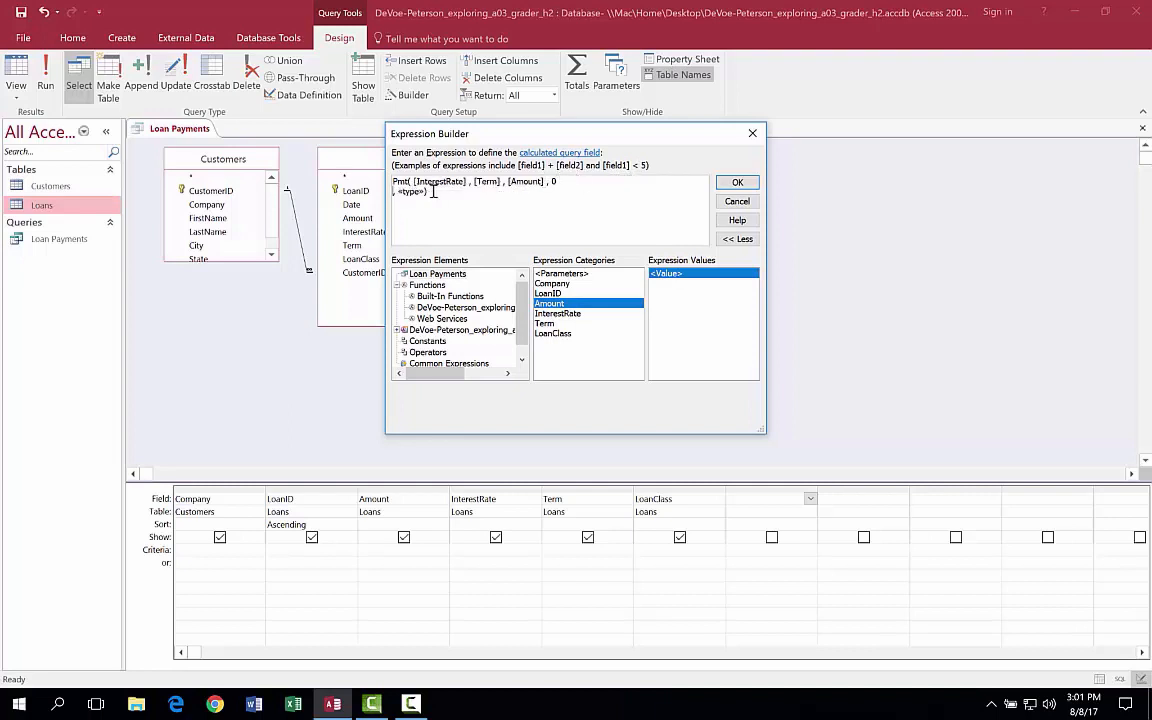
{"action": "double_click", "coordinate": [412, 192]}
{"action": "type", "text": "0"}
{"action": "type", "text": "Payment:"}
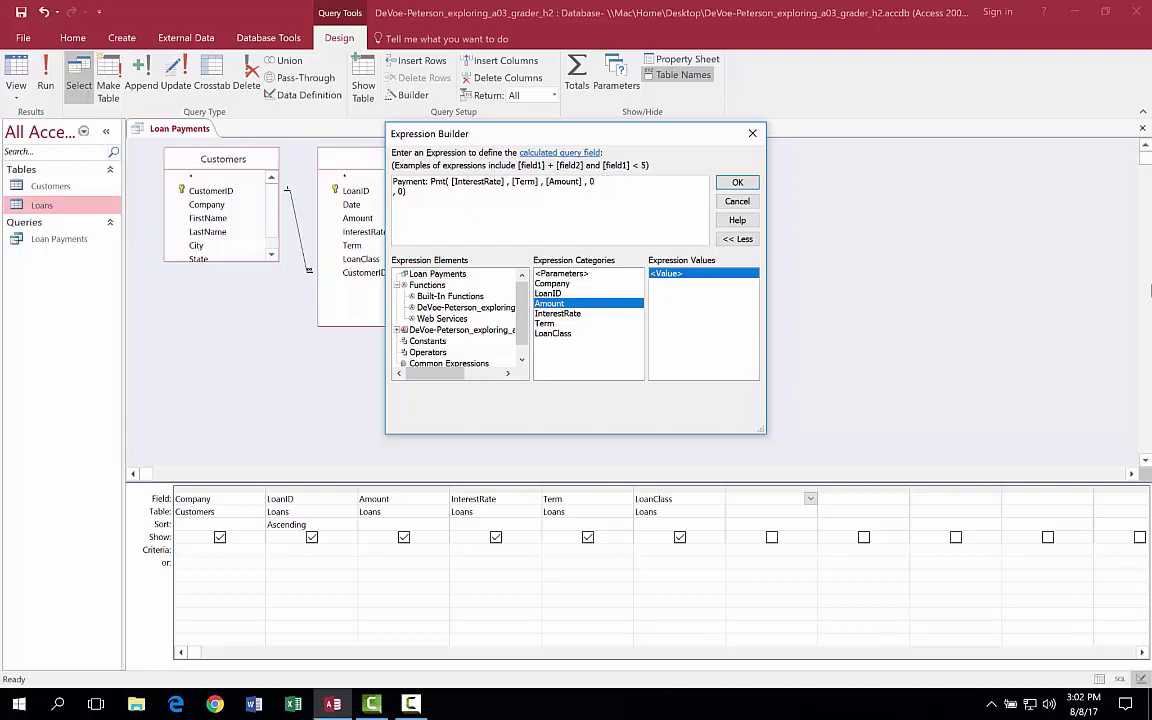
Step: Divide the InterestRate argument by 12, multiply the Term argument by 12, and accept the Payment expression
{"action": "type", "text": " , 0)"}
{"action": "left_click", "coordinate": [506, 181]}
{"action": "type", "text": "/12"}
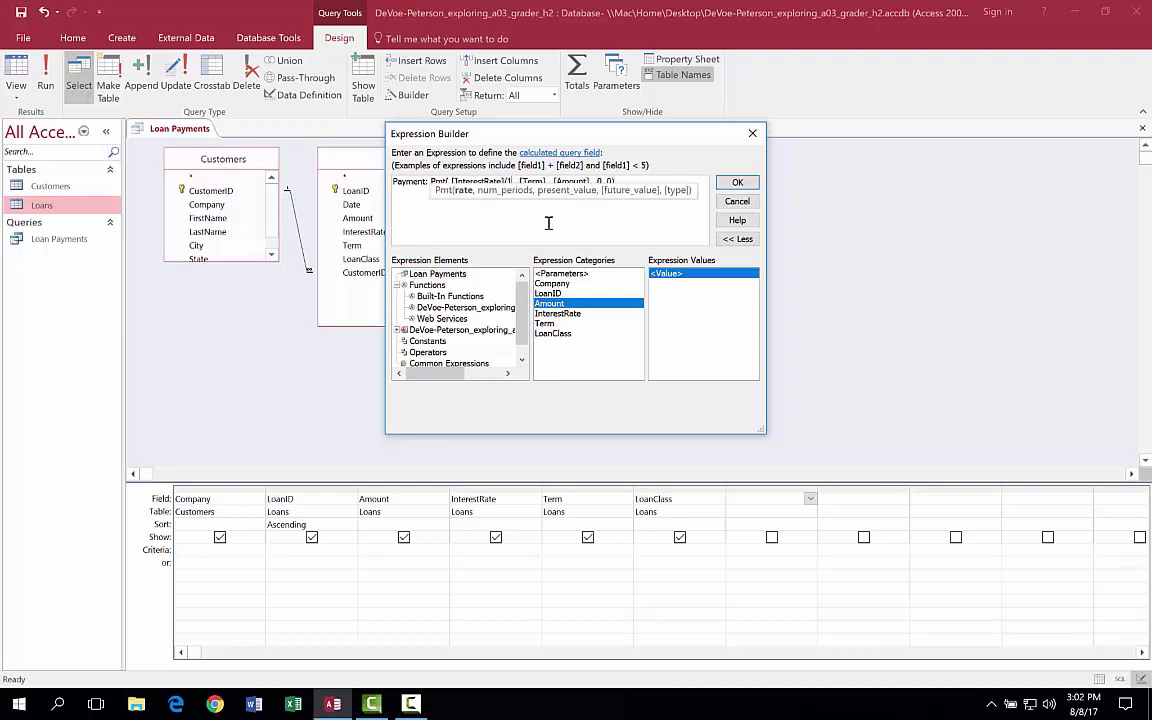
{"action": "left_click", "coordinate": [552, 181]}
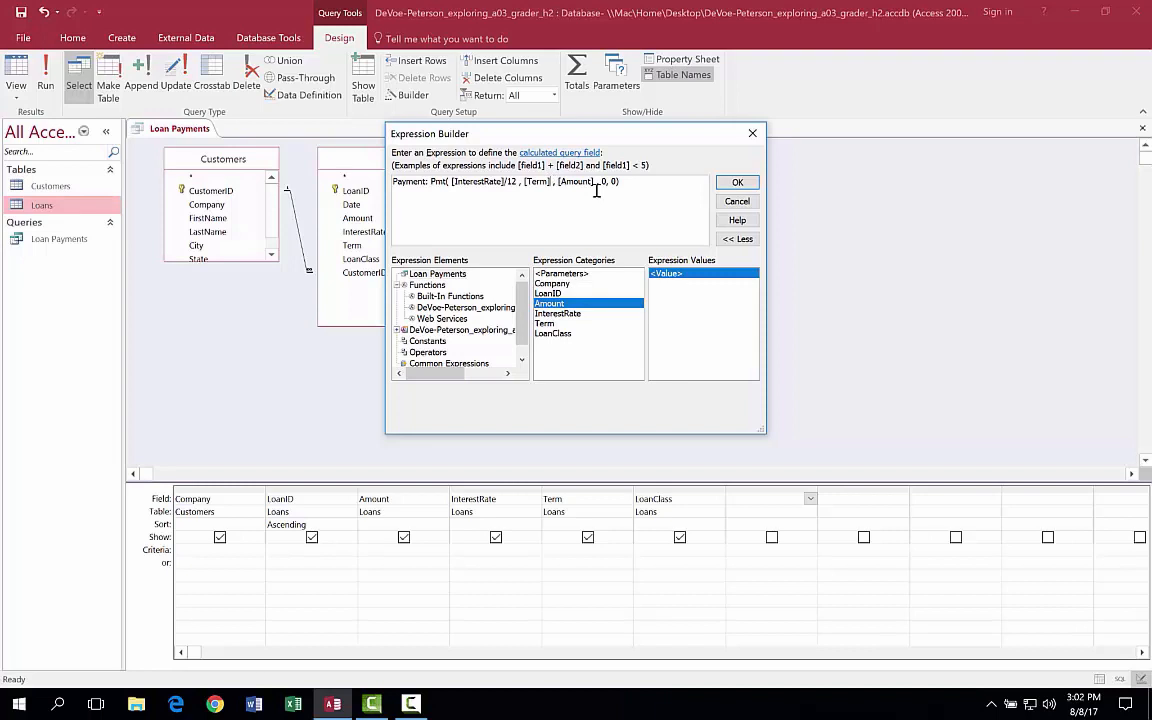
{"action": "type", "text": "*12"}
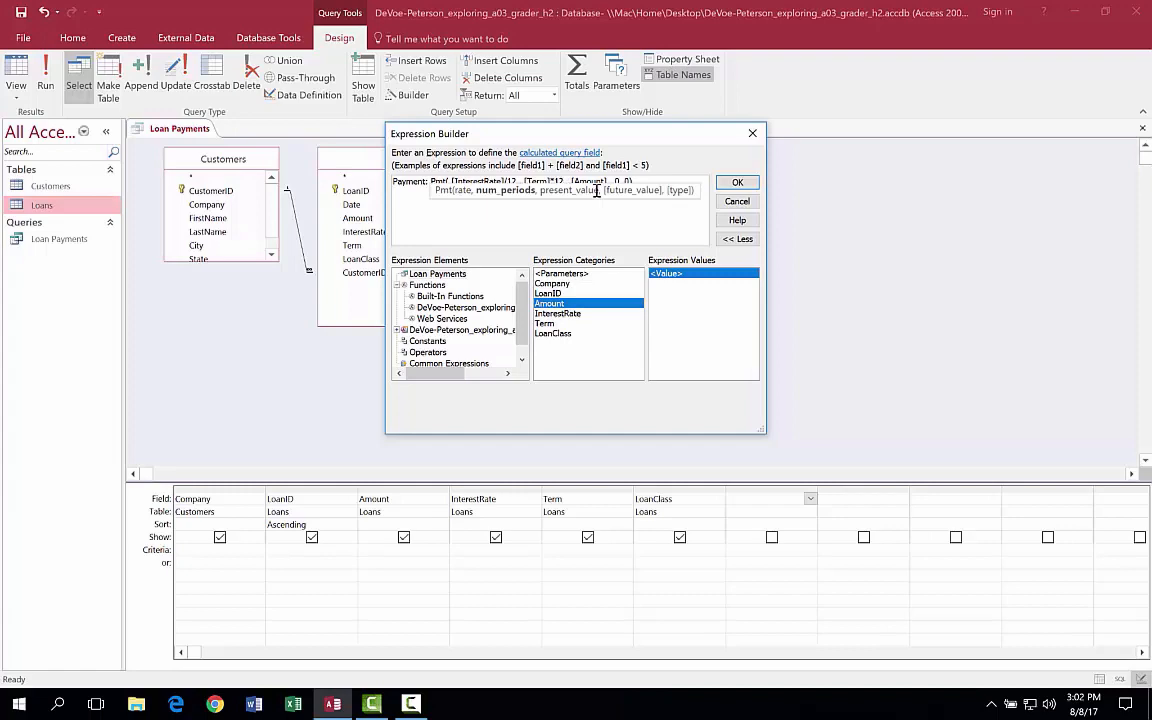
{"action": "left_click", "coordinate": [737, 182]}
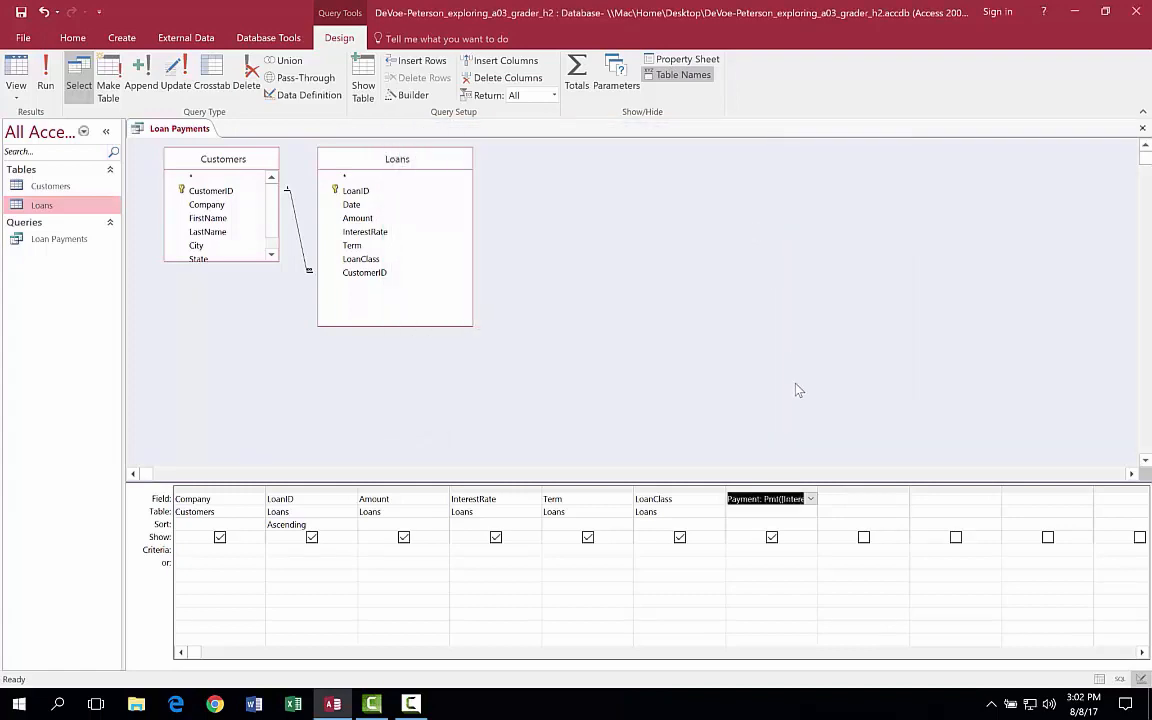
Step: Run the query and widen the Payment column to show its full values
{"action": "left_click", "coordinate": [45, 85]}
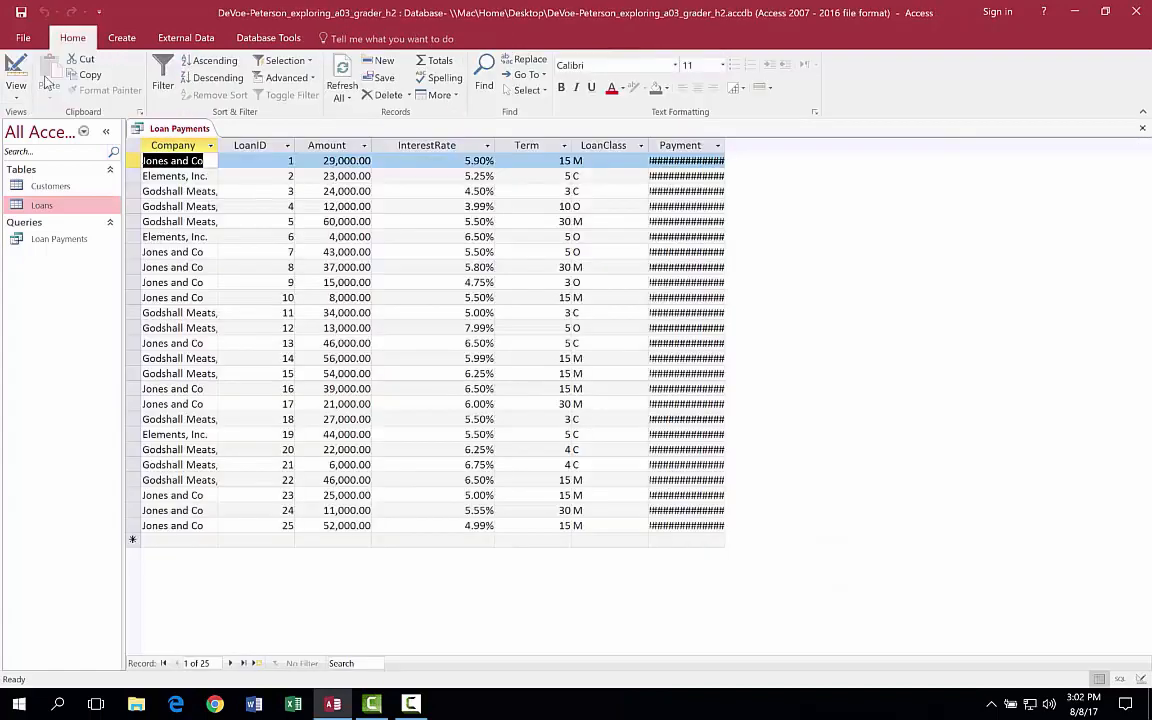
{"action": "double_click", "coordinate": [725, 140]}
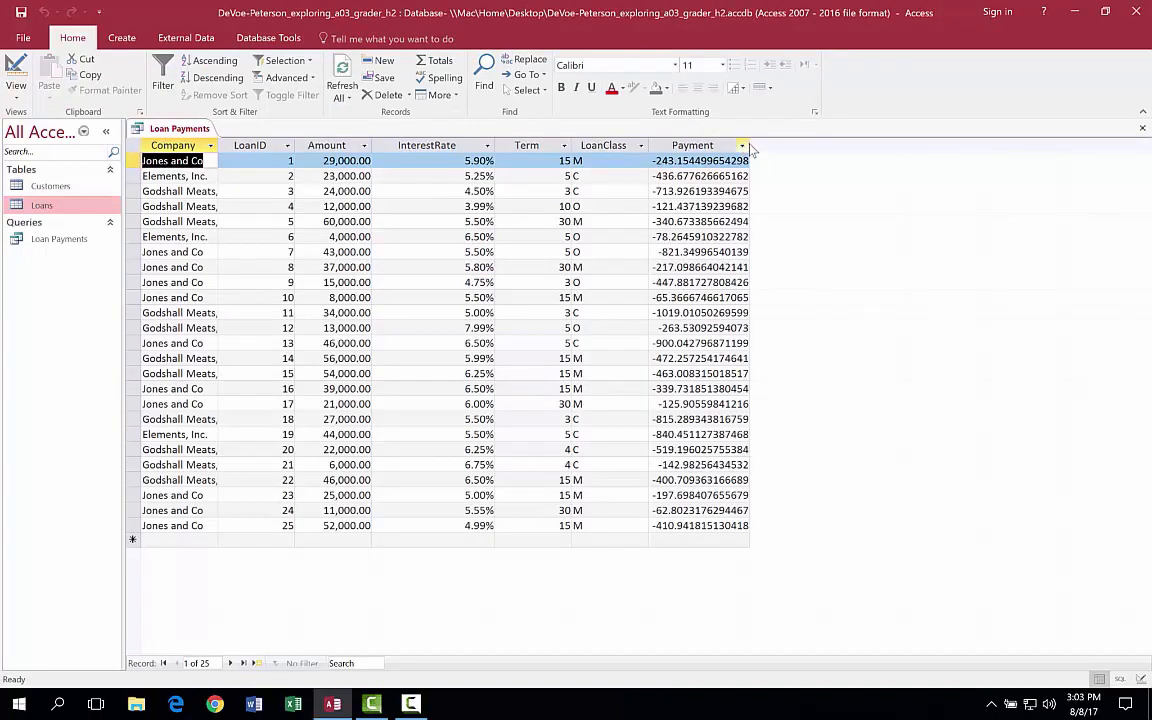
{"action": "left_click_drag", "start_coordinate": [747, 147], "coordinate": [776, 147]}
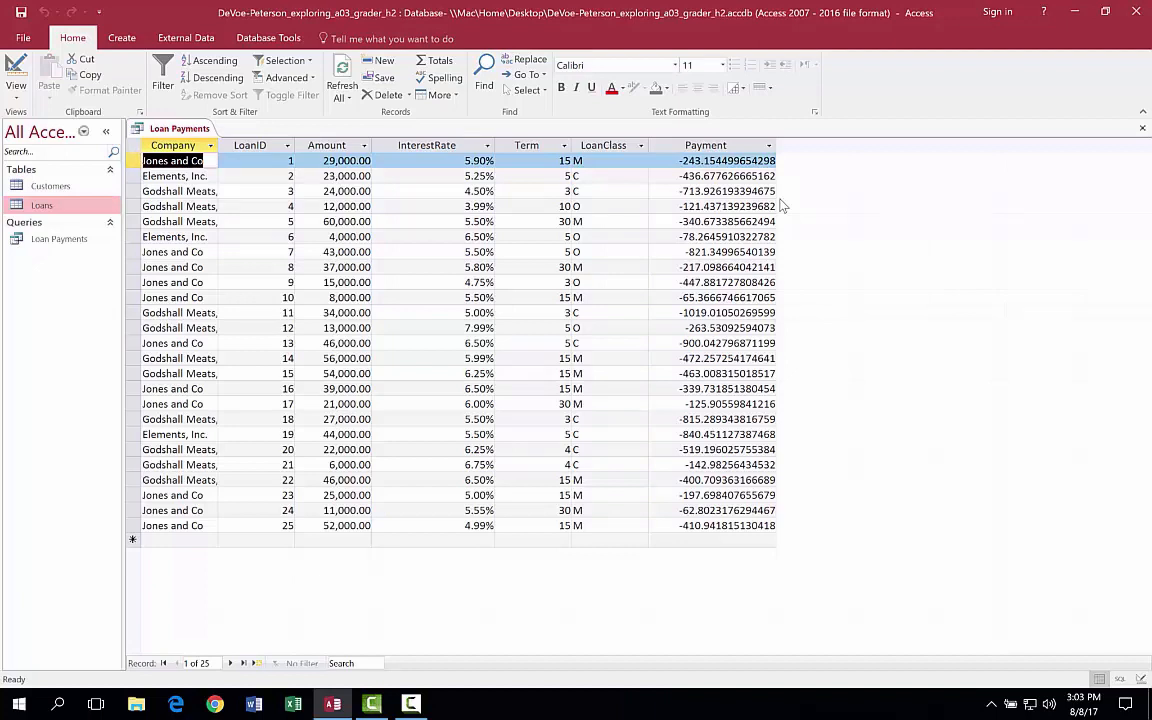
Step: In Design view, add a minus sign before the Amount argument in the Payment expression and rerun the query
{"action": "left_click", "coordinate": [16, 88]}
{"action": "left_click", "coordinate": [50, 180]}
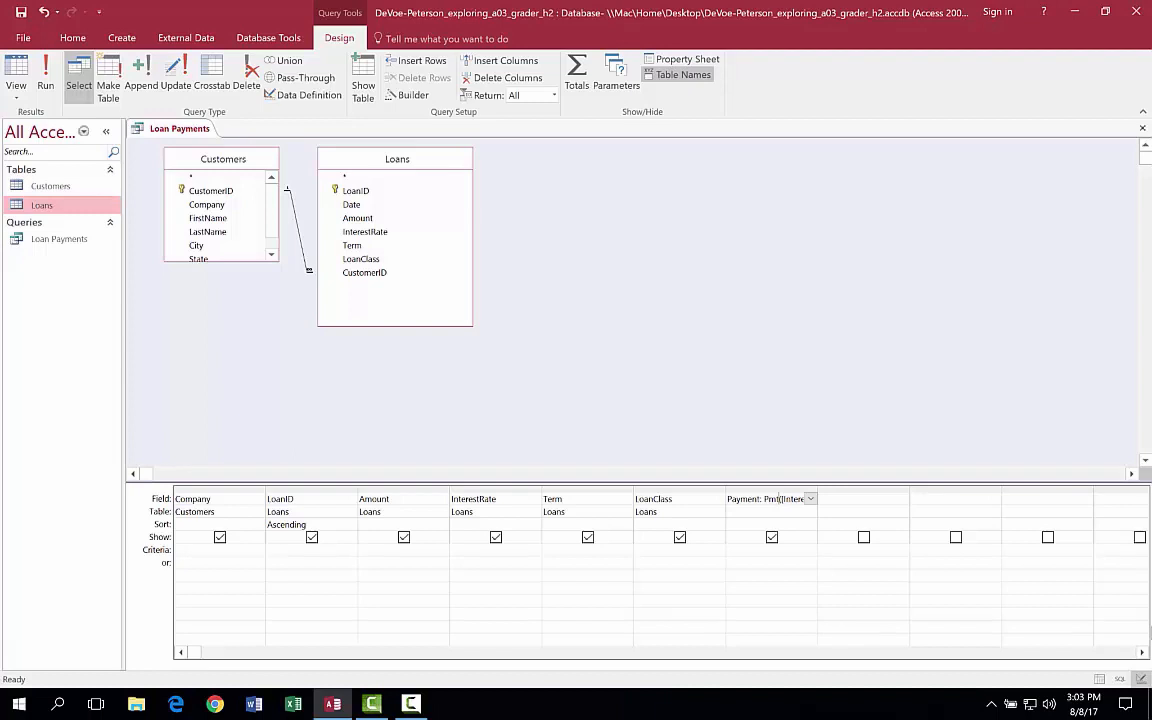
{"action": "key", "text": "Right"}
{"action": "key", "text": "Right"}
{"action": "key", "text": "Right"}
{"action": "key", "text": "Right"}
{"action": "key", "text": "Right"}
{"action": "key", "text": "Right"}
{"action": "key", "text": "Right"}
{"action": "key", "text": "Right"}
{"action": "key", "text": "Right"}
{"action": "key", "text": "Right"}
{"action": "key", "text": "Right"}
{"action": "key", "text": "Right"}
{"action": "key", "text": "Right"}
{"action": "key", "text": "Right"}
{"action": "key", "text": "Right"}
{"action": "key", "text": "Right"}
{"action": "key", "text": "Right"}
{"action": "key", "text": "Right"}
{"action": "key", "text": "Right"}
{"action": "key", "text": "Right"}
{"action": "key", "text": "Right"}
{"action": "type", "text": "-"}
{"action": "left_click", "coordinate": [46, 80]}
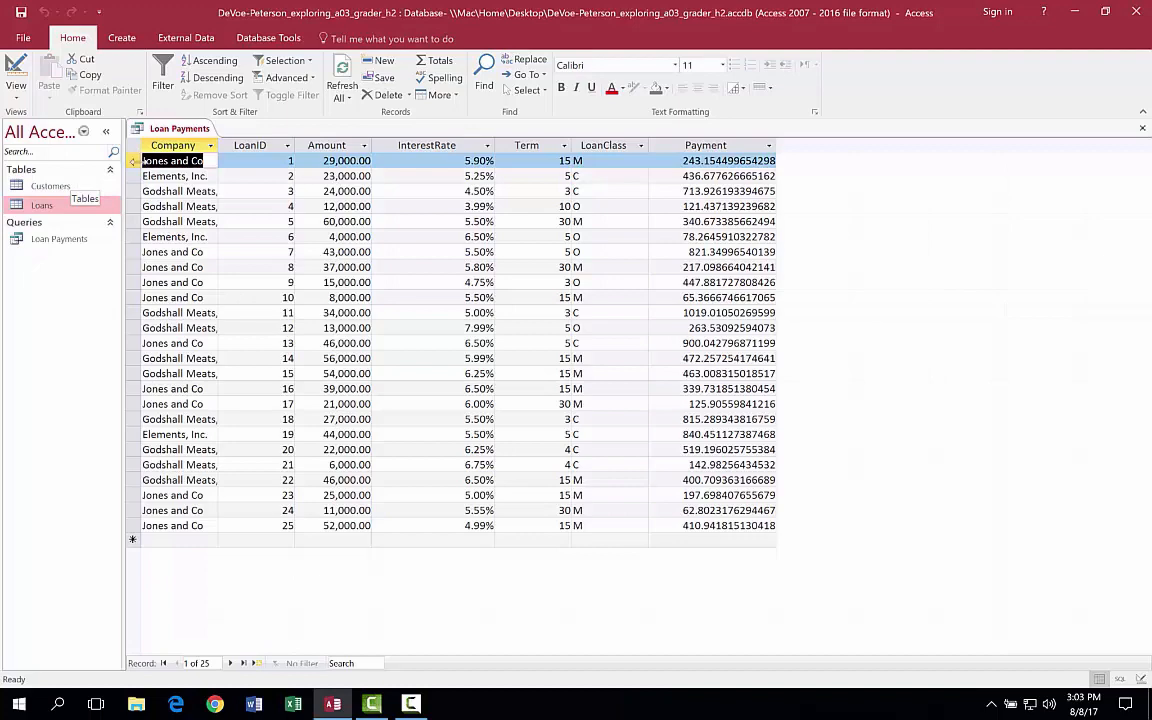
Step: In Design view, set the Payment field's Format property to Currency, widen the Property Sheet and run the query
{"action": "left_click", "coordinate": [16, 97]}
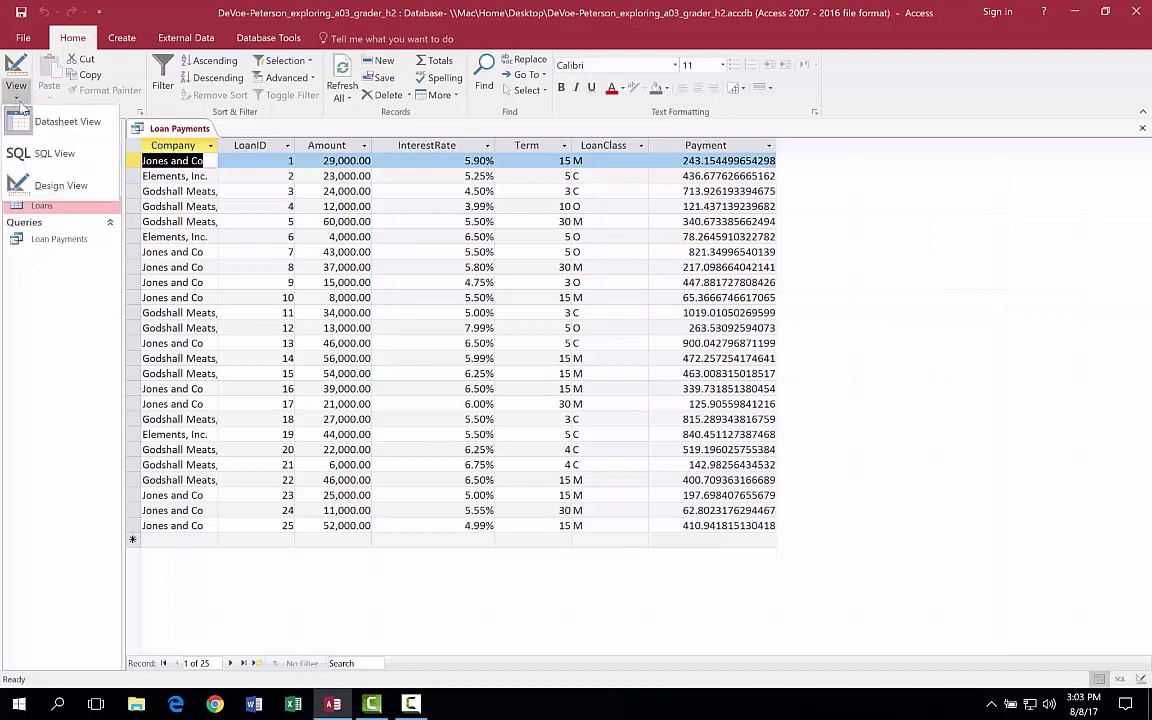
{"action": "left_click", "coordinate": [46, 186]}
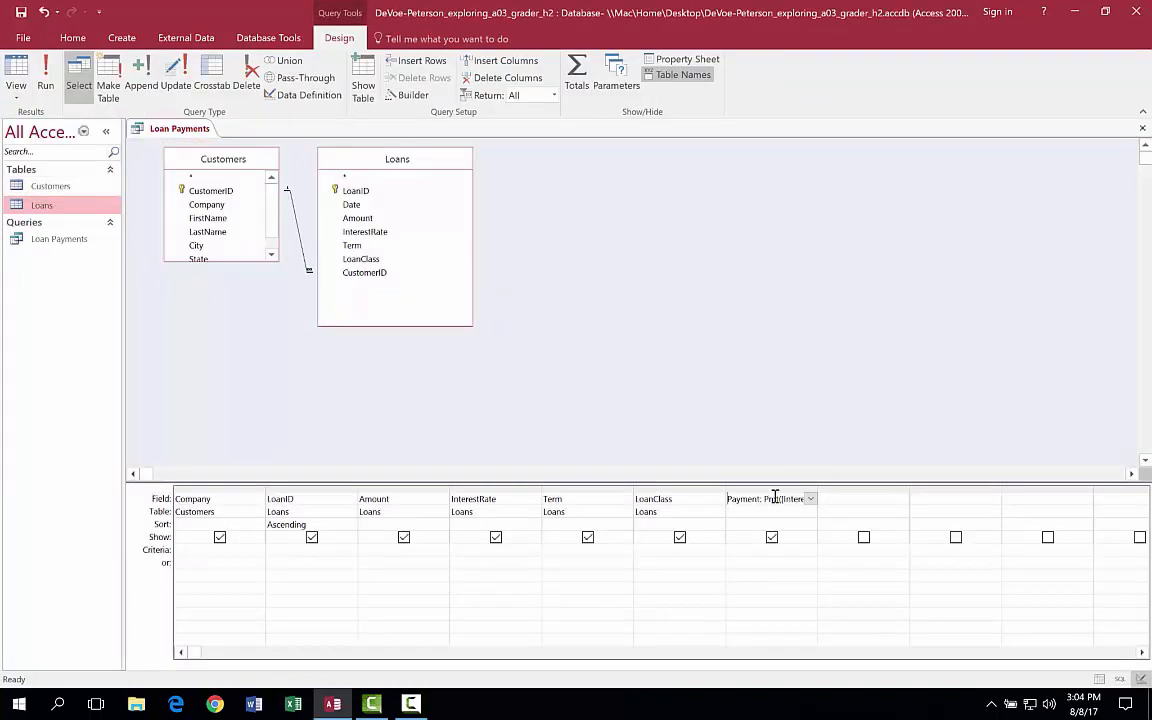
{"action": "left_click", "coordinate": [686, 59]}
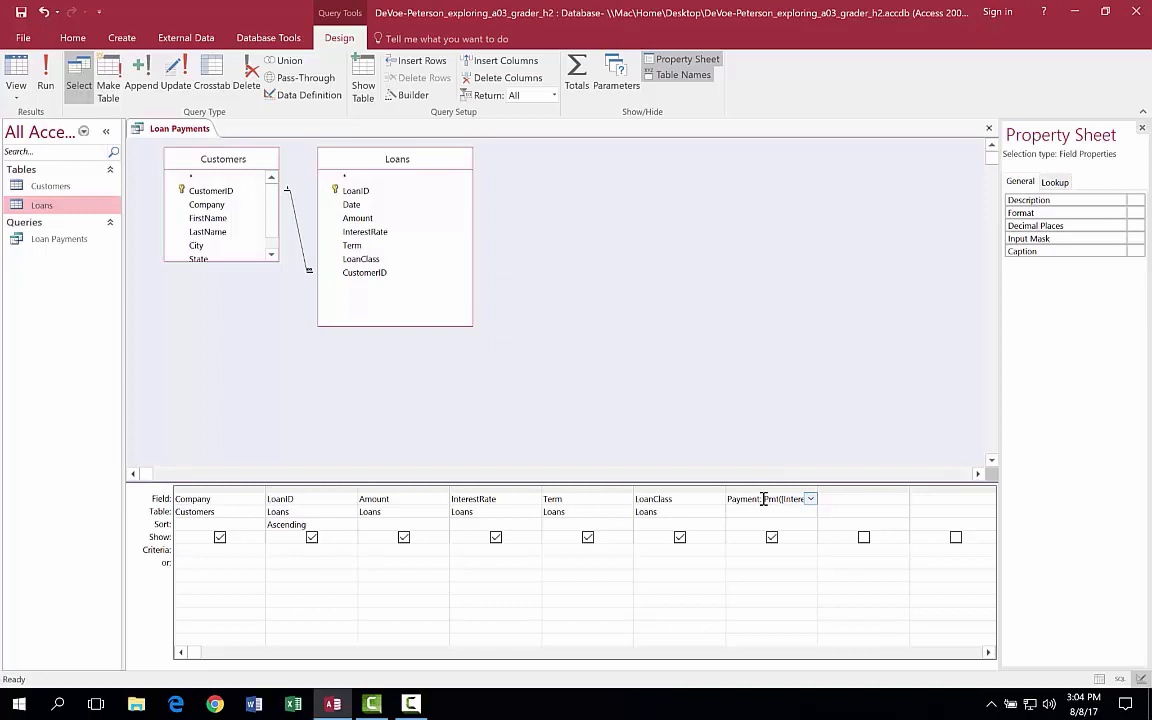
{"action": "left_click", "coordinate": [1128, 214]}
{"action": "left_click", "coordinate": [1138, 213]}
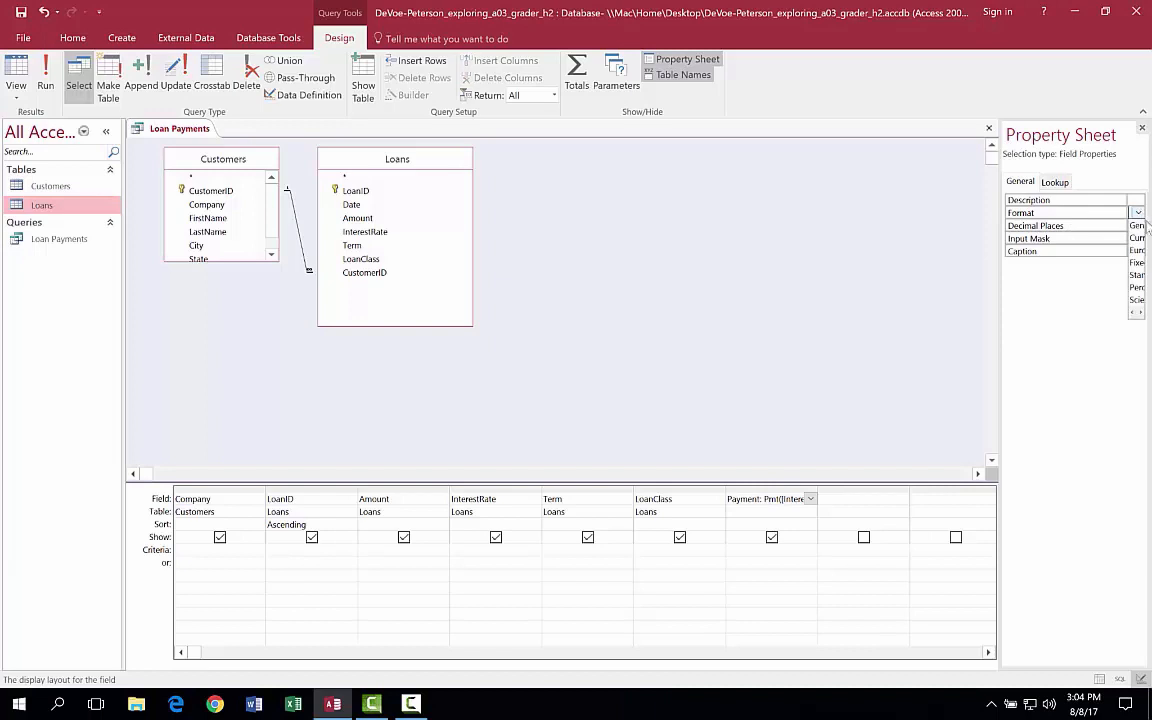
{"action": "left_click", "coordinate": [1138, 239]}
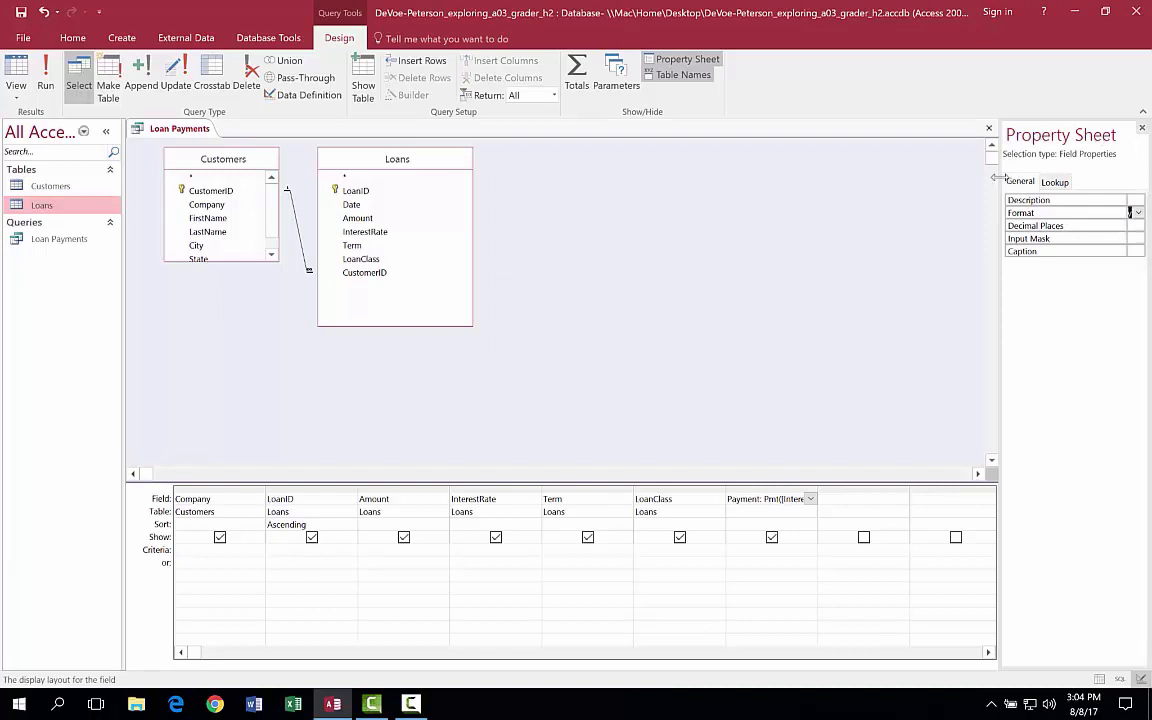
{"action": "left_click_drag", "start_coordinate": [997, 177], "coordinate": [903, 160]}
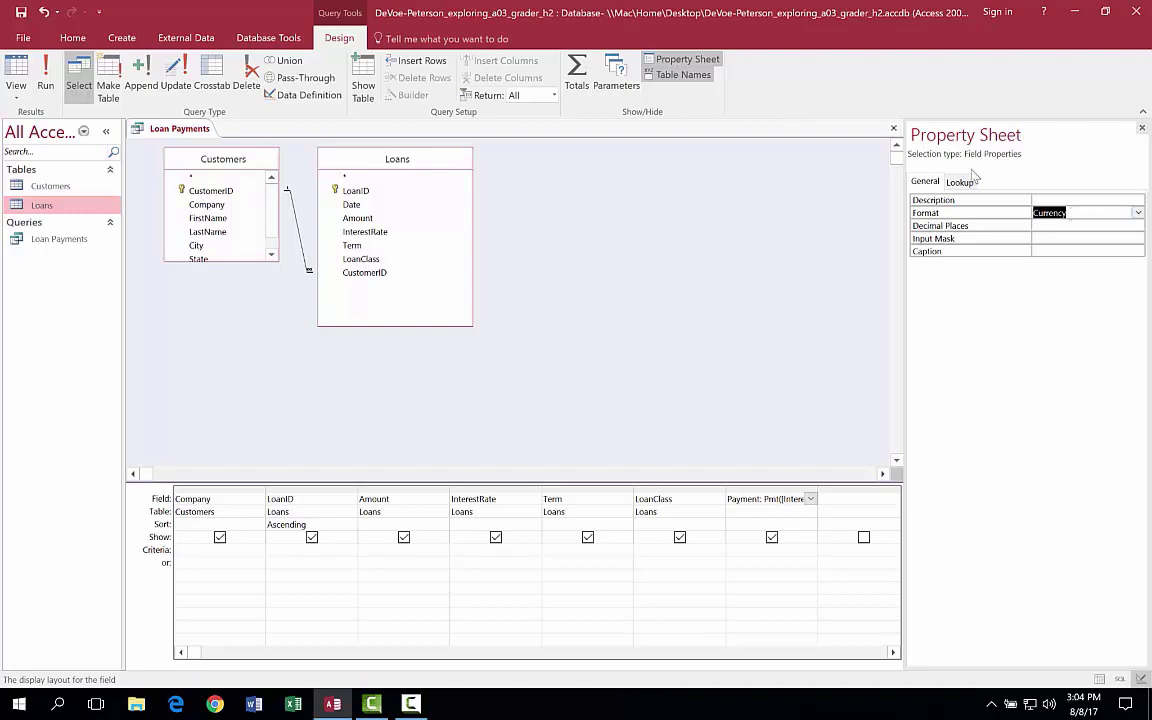
{"action": "left_click", "coordinate": [45, 80]}
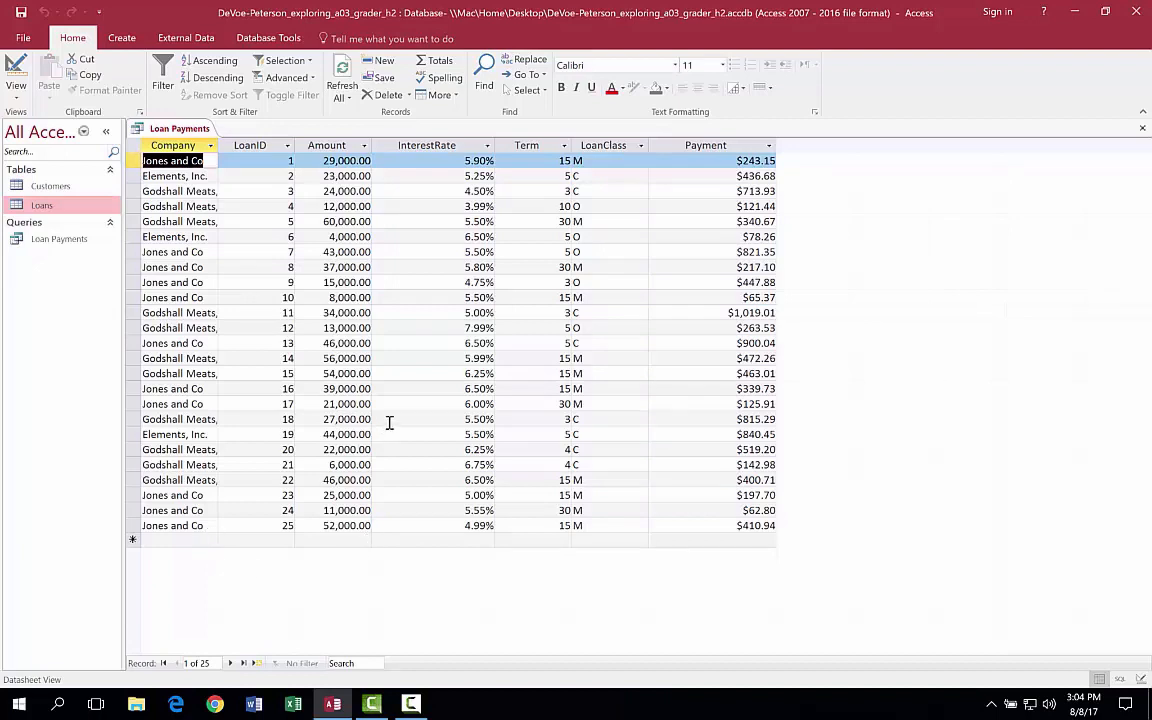
Step: Add a Total row to the query datasheet and sum the Amount column in it
{"action": "left_click", "coordinate": [435, 62]}
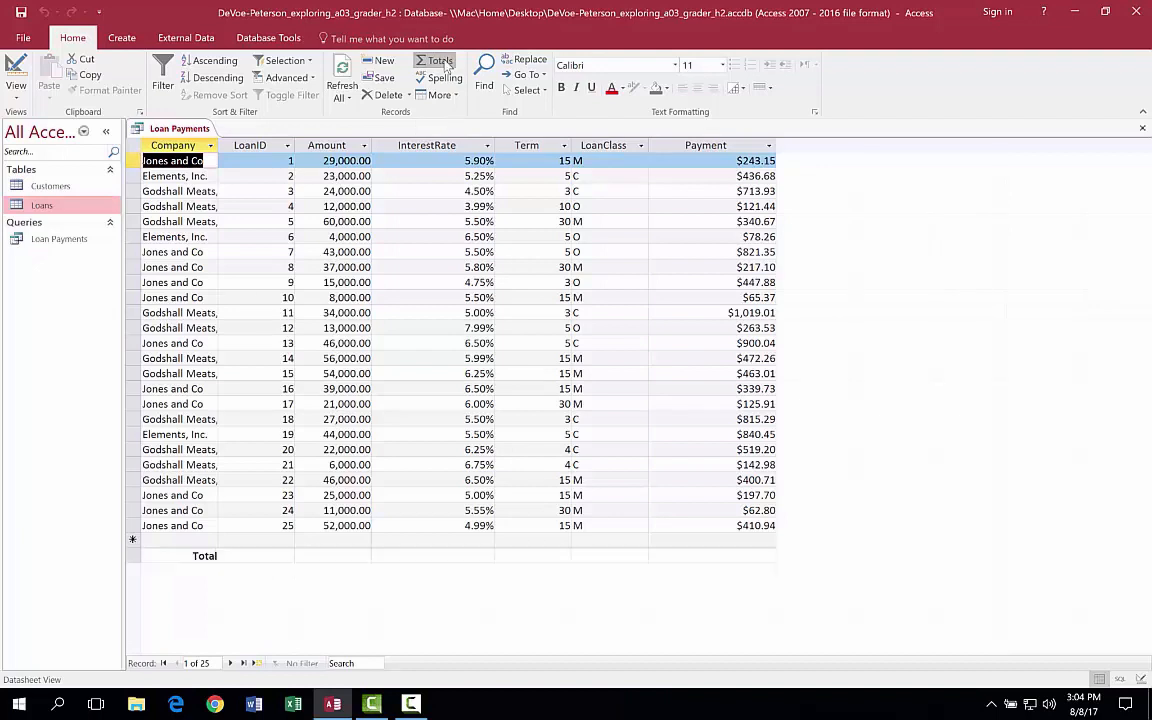
{"action": "left_click", "coordinate": [335, 553]}
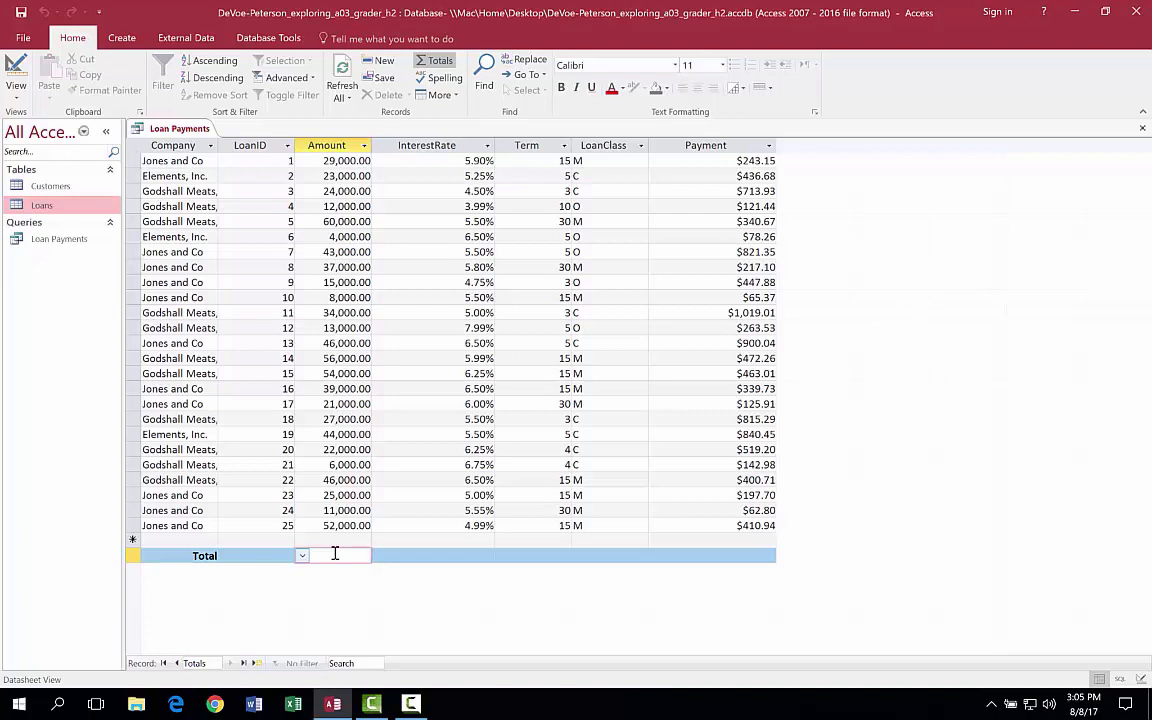
{"action": "left_click", "coordinate": [301, 556]}
{"action": "left_click", "coordinate": [281, 585]}
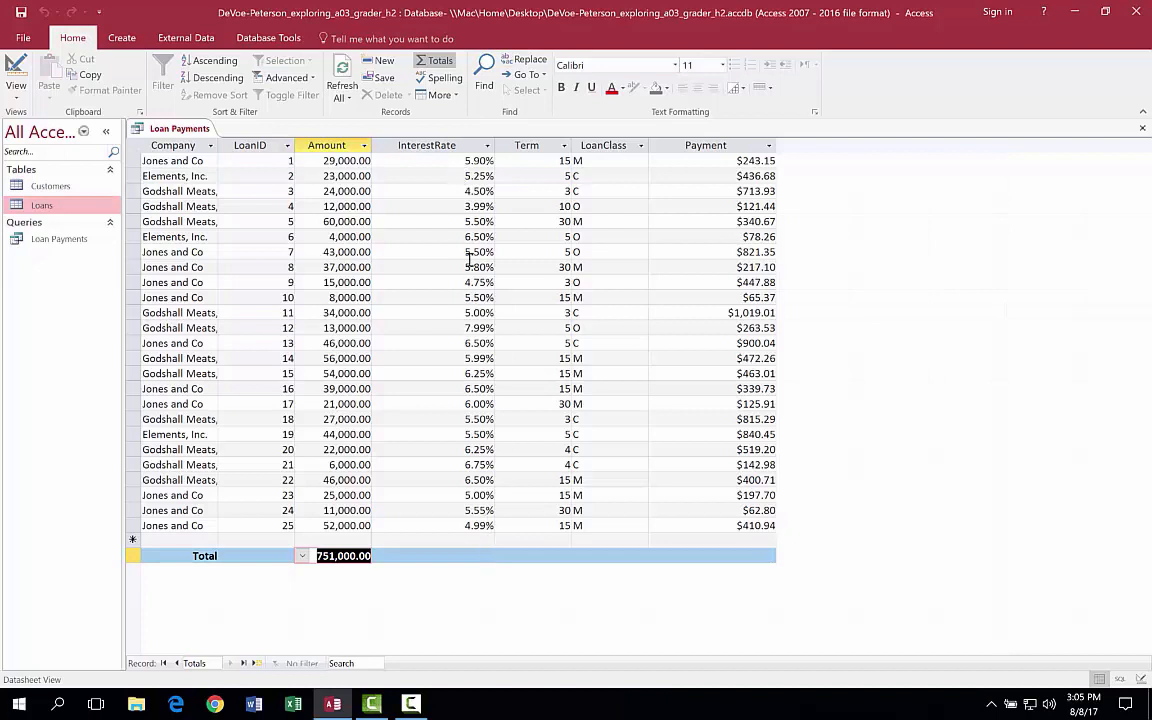
Step: Average the InterestRate and Term columns in the Total row, and switch the query to Design view and back to Datasheet view
{"action": "left_click", "coordinate": [486, 555]}
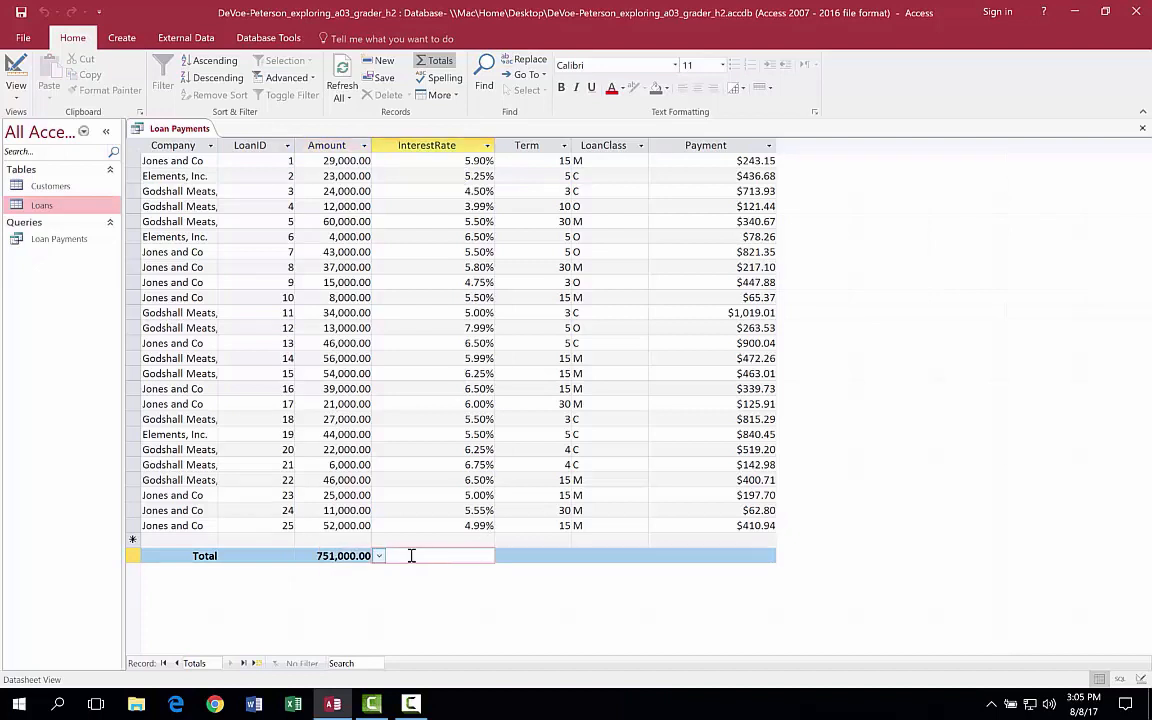
{"action": "left_click", "coordinate": [379, 556]}
{"action": "left_click", "coordinate": [400, 598]}
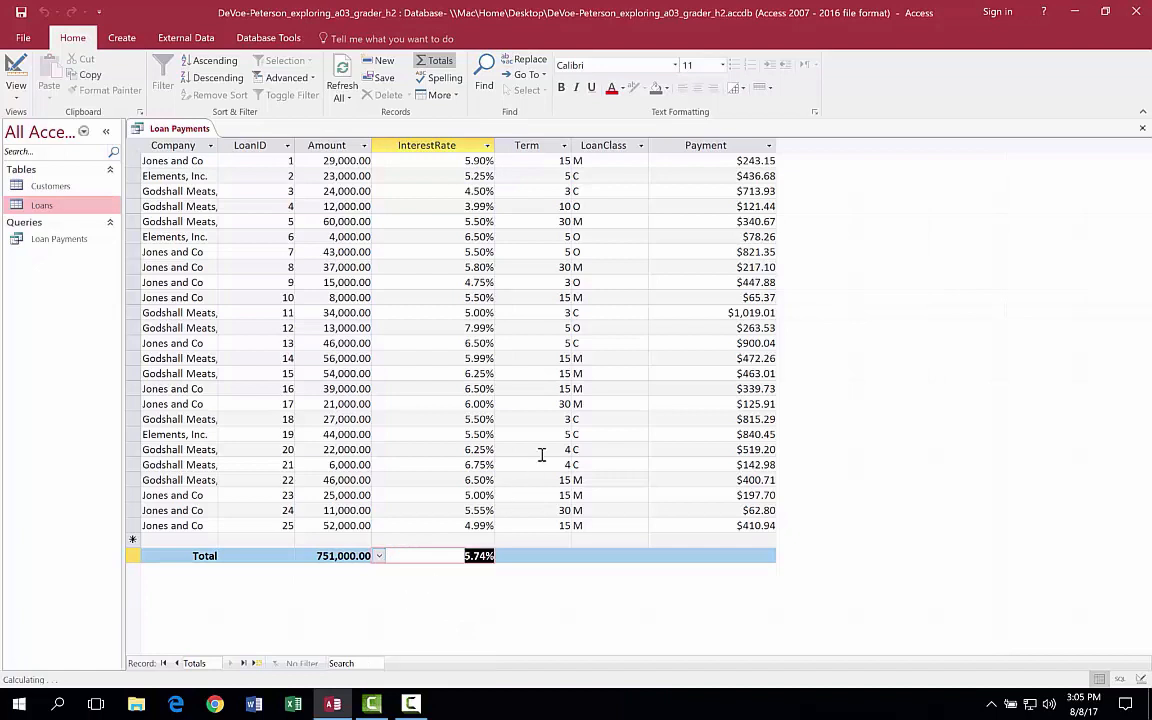
{"action": "left_click", "coordinate": [546, 555]}
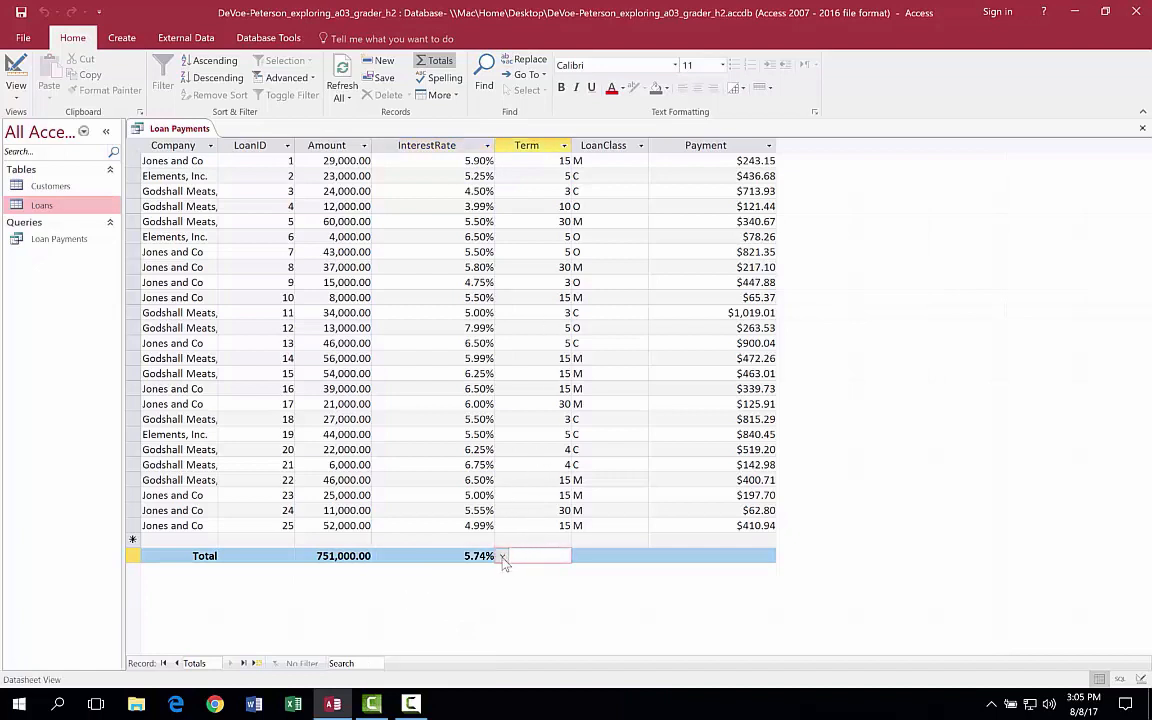
{"action": "left_click", "coordinate": [502, 556]}
{"action": "left_click", "coordinate": [492, 600]}
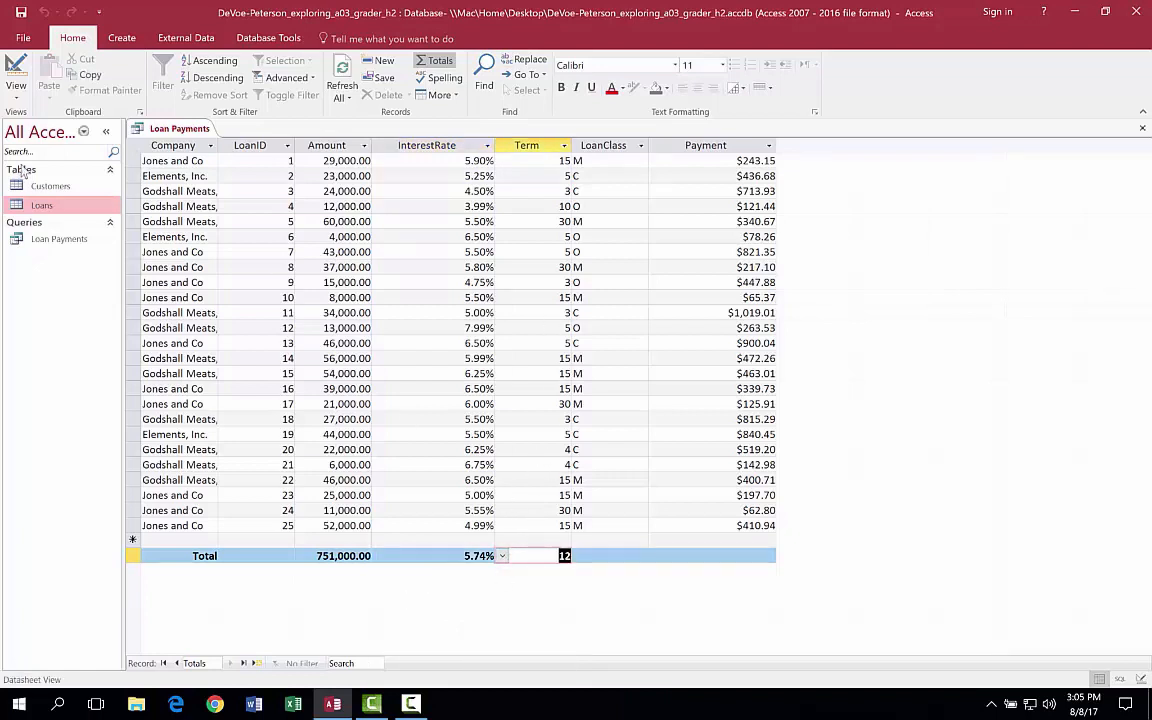
{"action": "left_click", "coordinate": [16, 68]}
{"action": "left_click", "coordinate": [16, 68]}
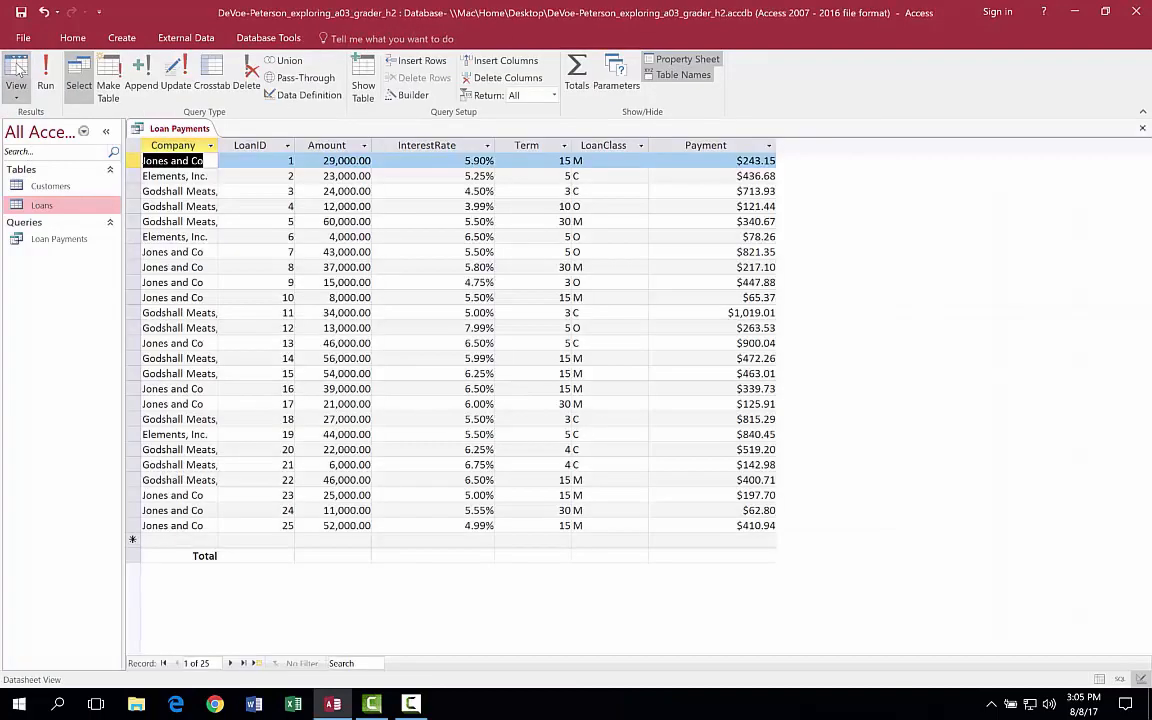